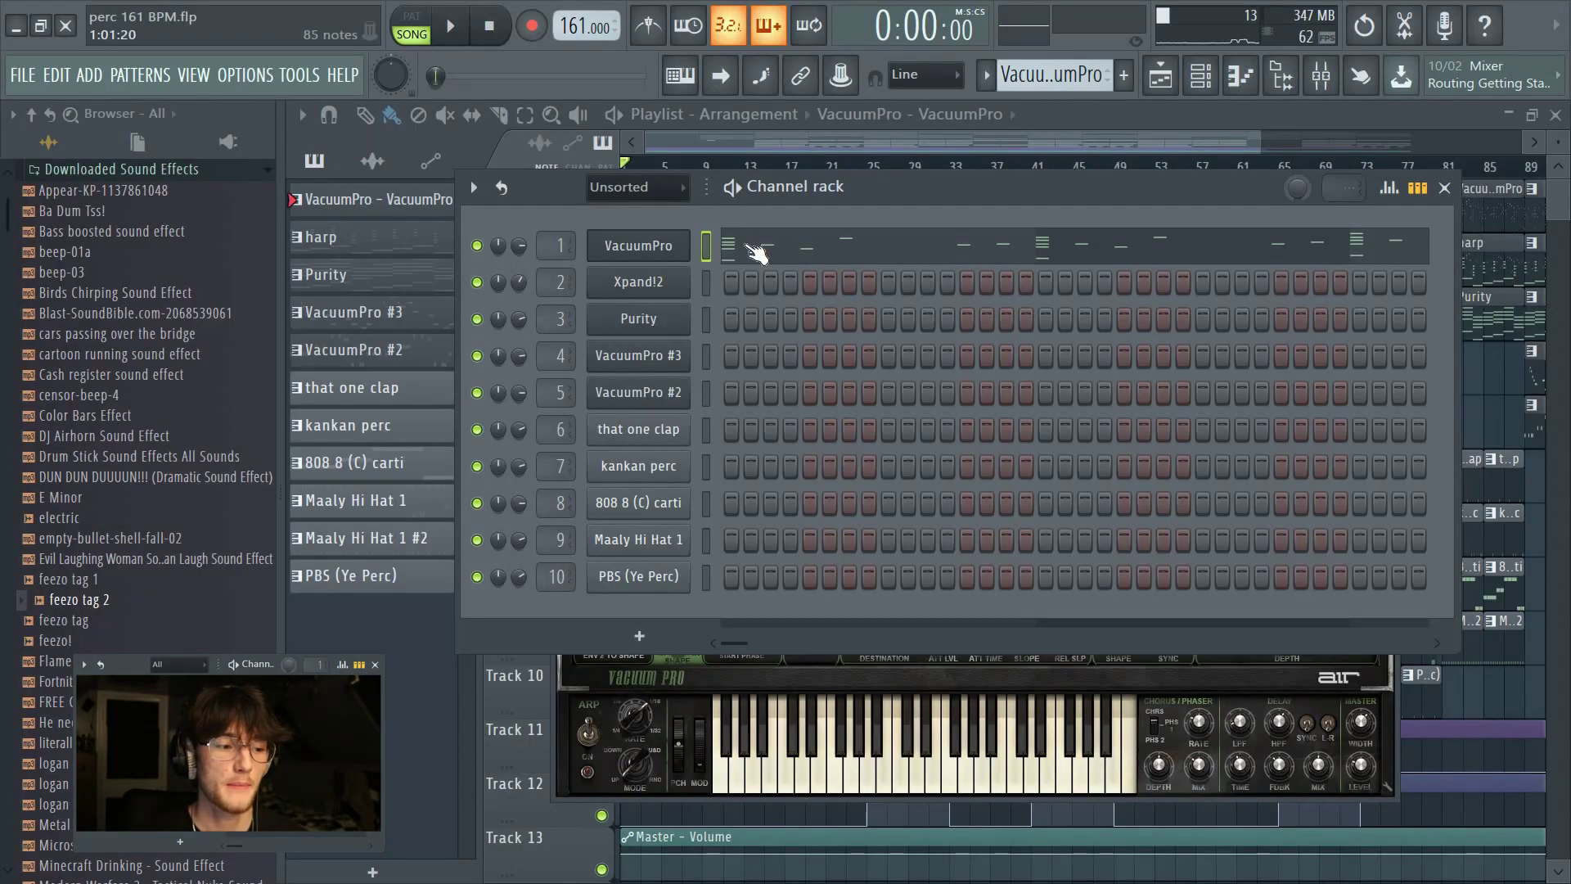
# Open the VacuumPro channel's notes in the piano roll and play the melody through, stopping near bar 8.
pyautogui.click(746, 250)
pyautogui.scroll(-4, 710, 172)
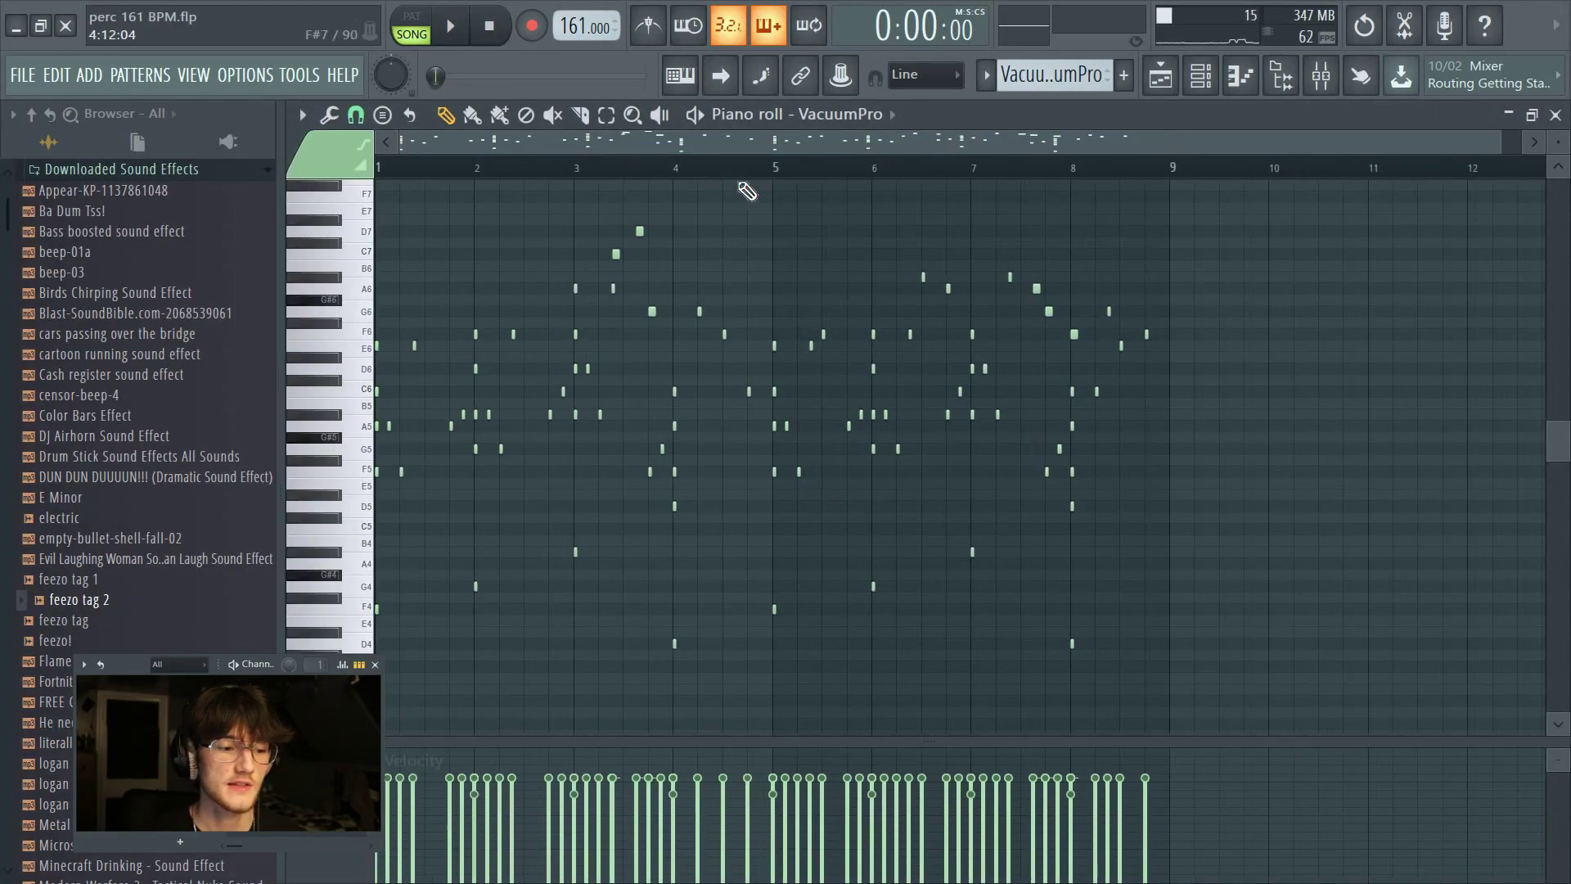
pyautogui.scroll(-3, 737, 340)
pyautogui.press('space')
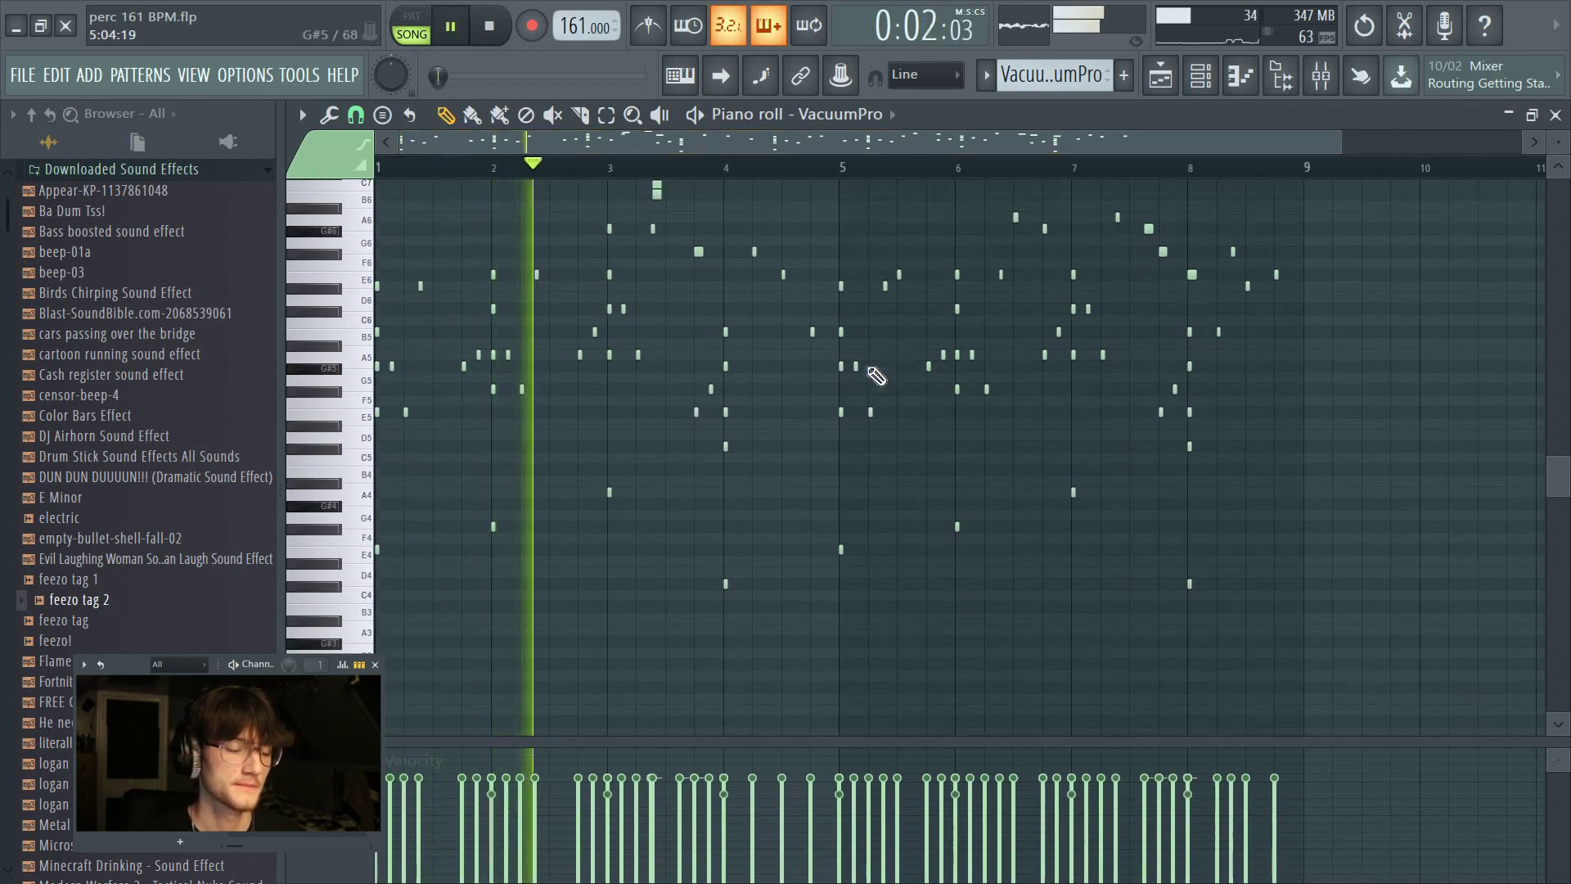
pyautogui.scroll(1, 867, 360)
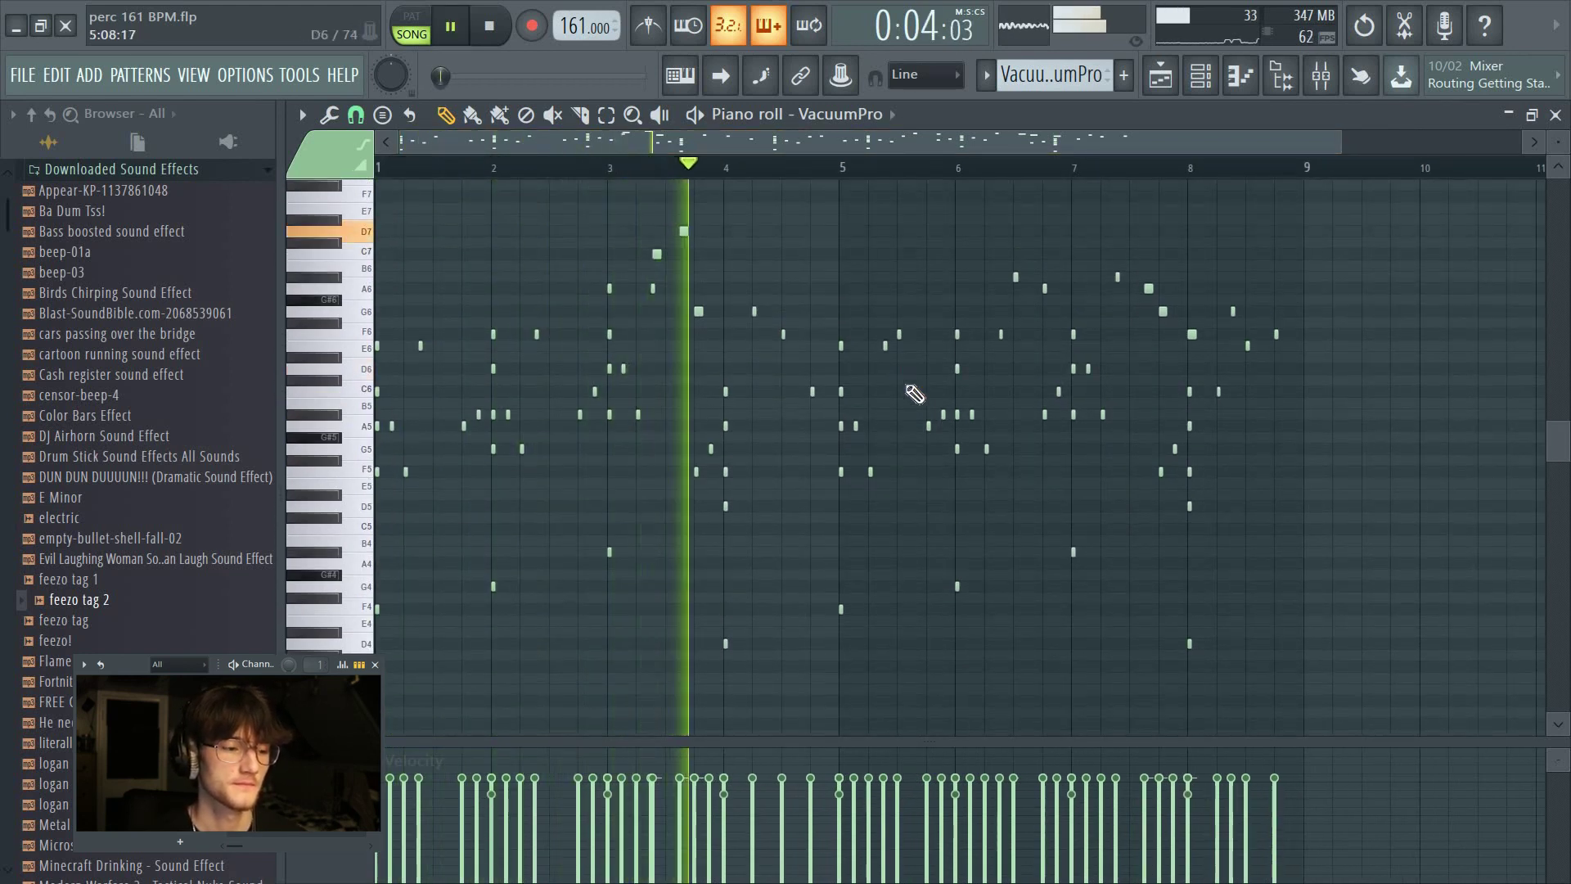
pyautogui.scroll(1, 988, 407)
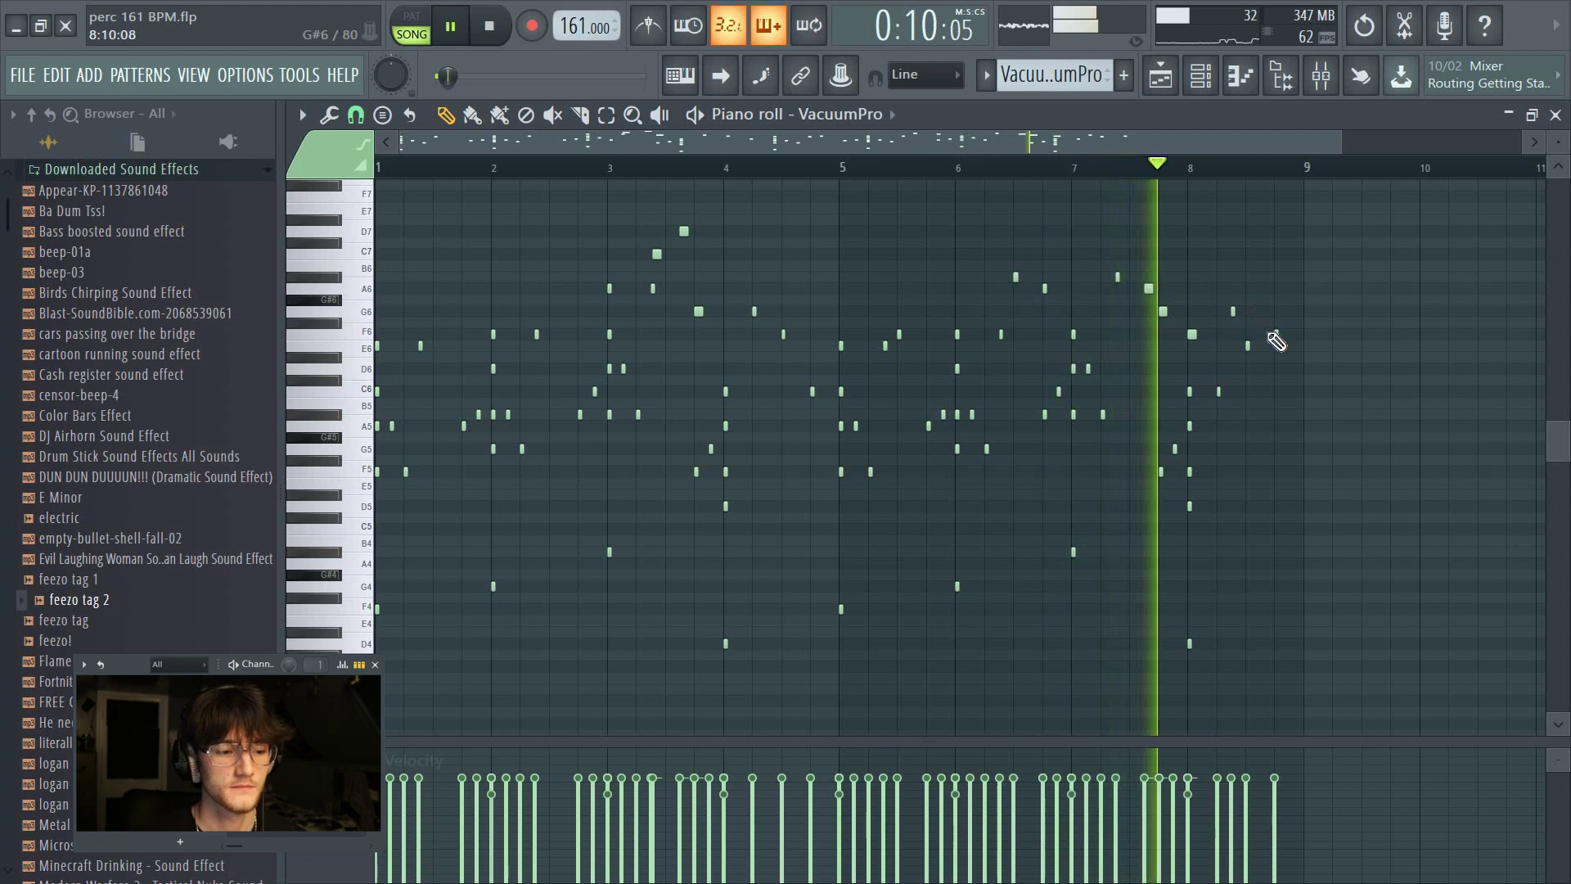
pyautogui.press('space')
pyautogui.scroll(-1, 1006, 457)
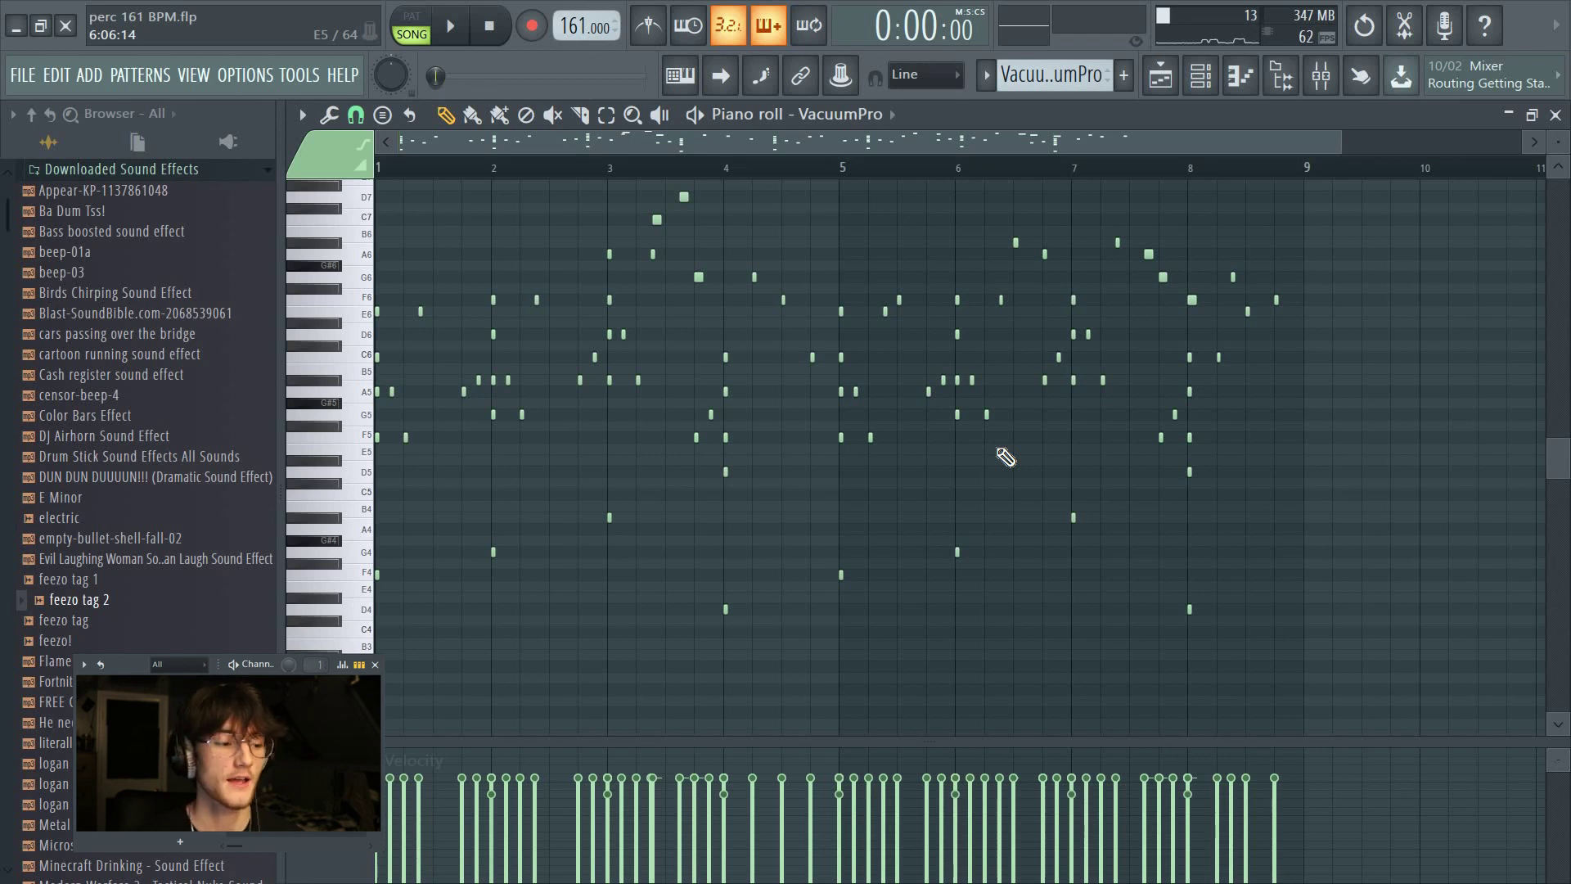
pyautogui.scroll(1, 468, 464)
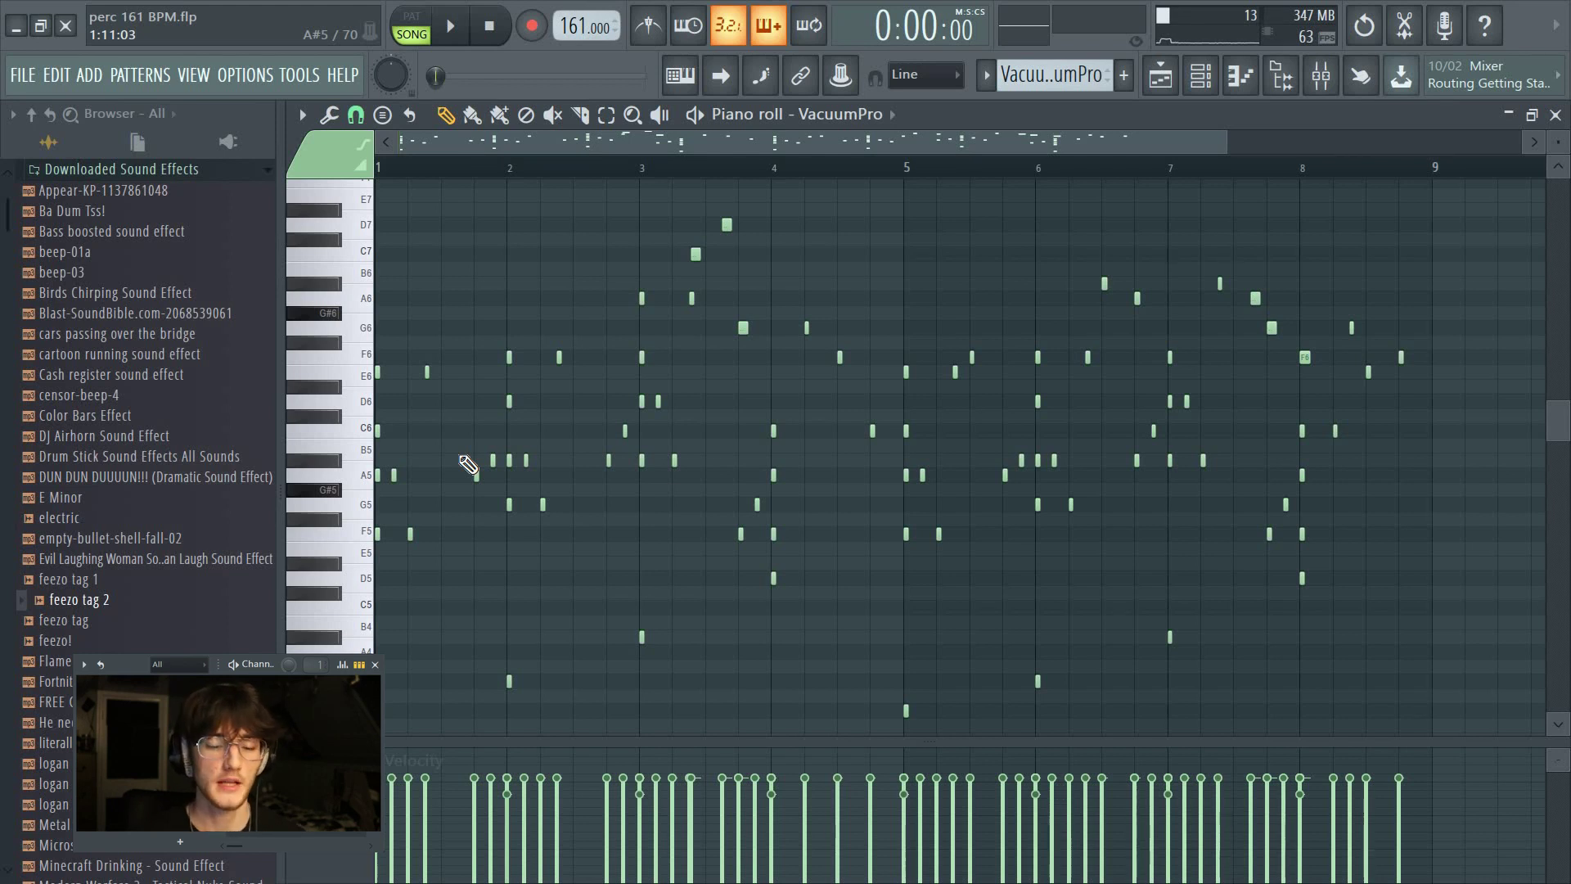
pyautogui.scroll(-1, 859, 278)
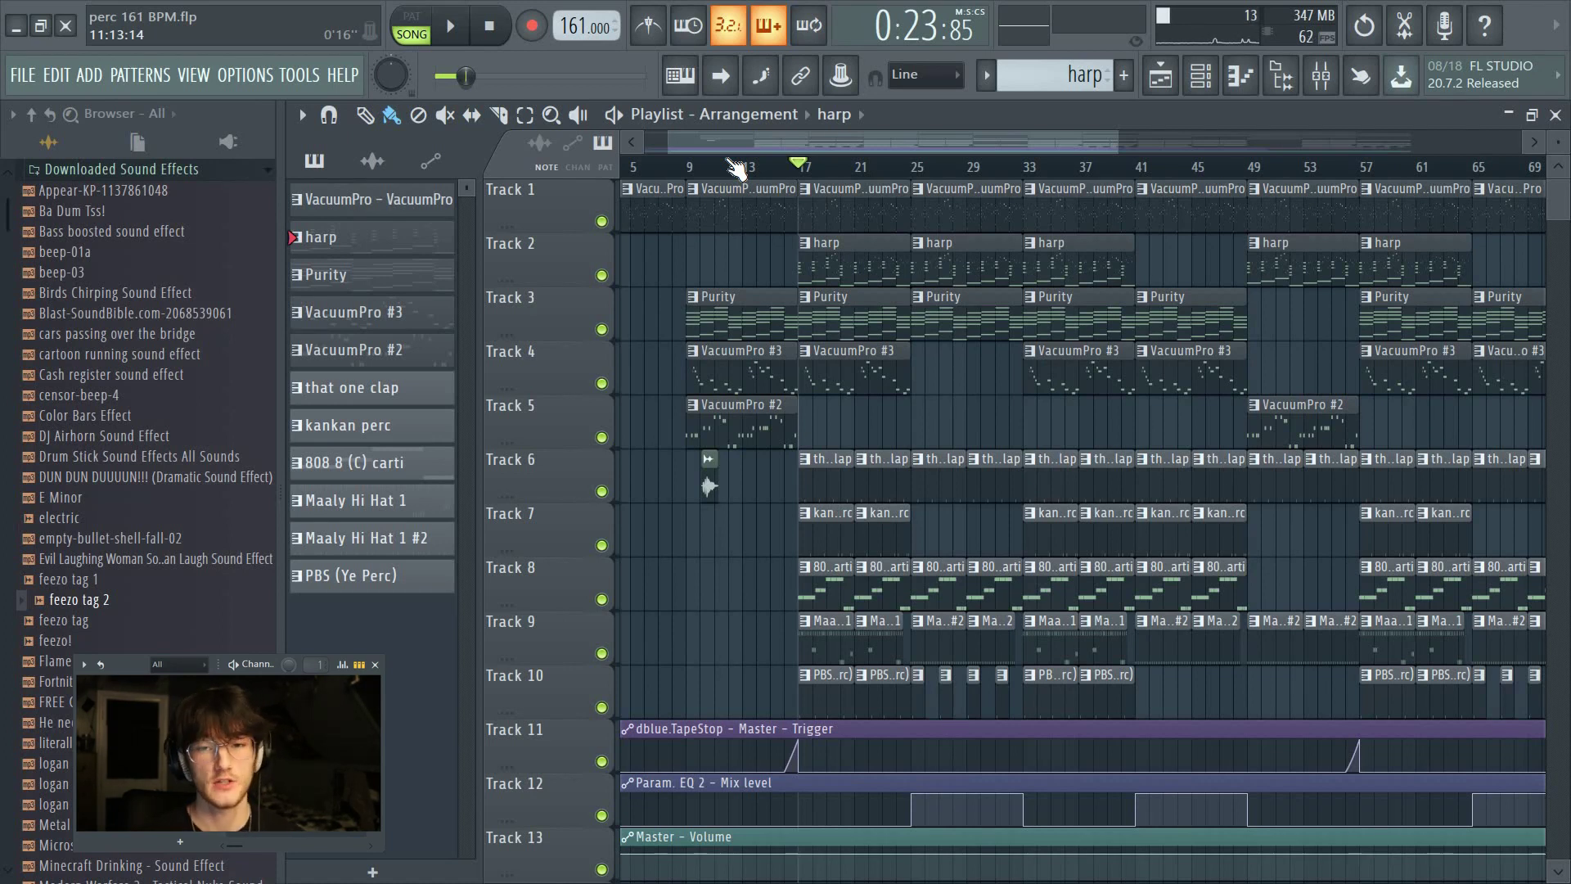
# Play the harp pattern's Xpand!2 notes from the piano roll in pattern mode, stop playback and return to the playlist.
pyautogui.press('F6')
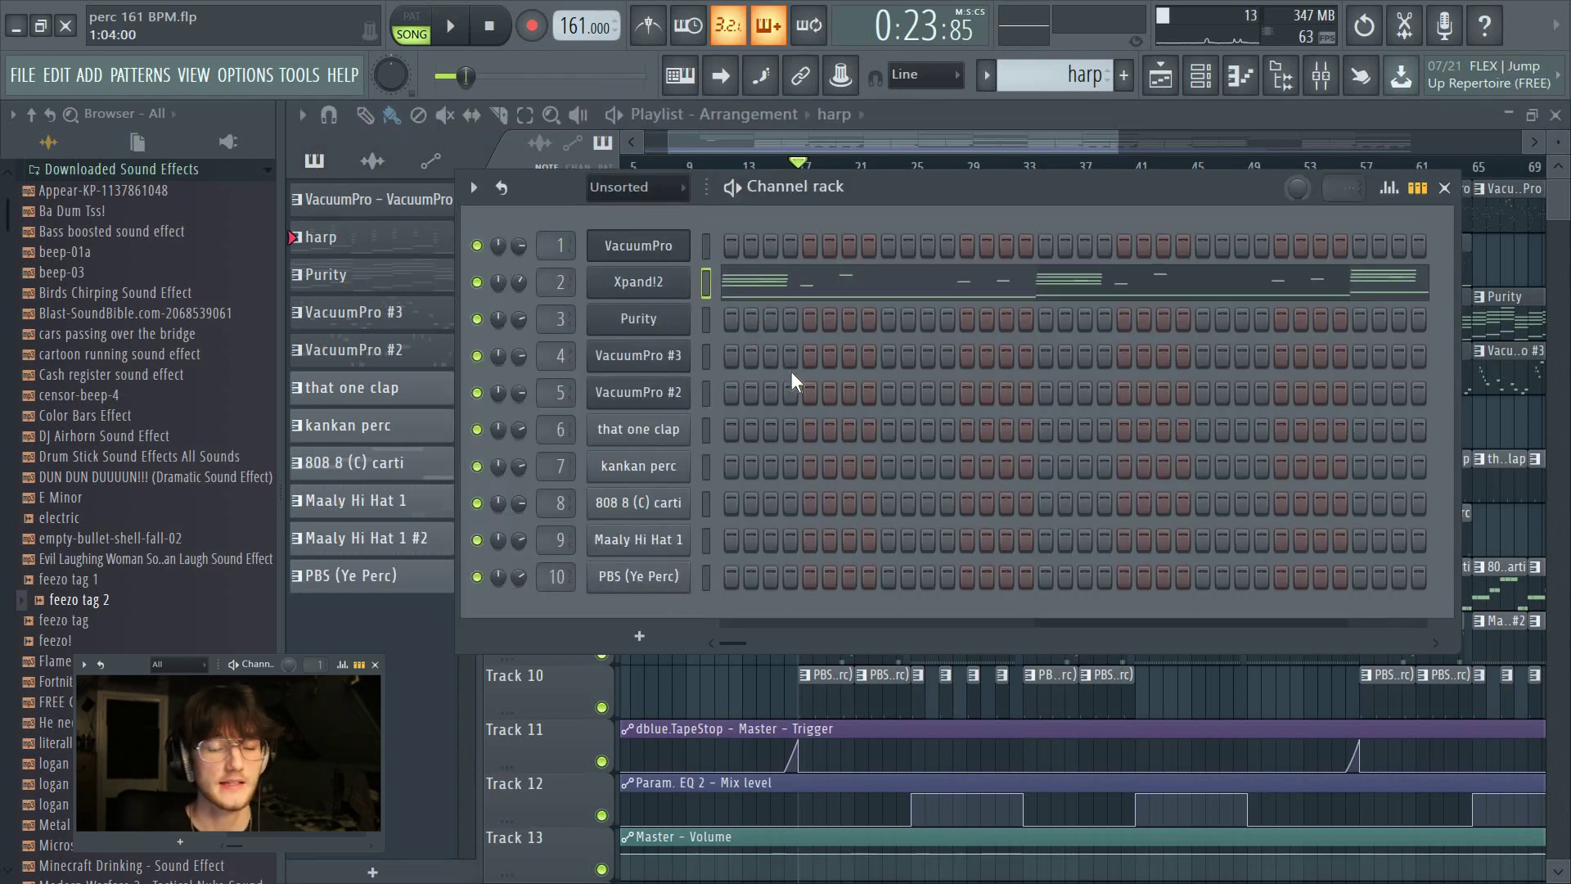
pyautogui.click(774, 300)
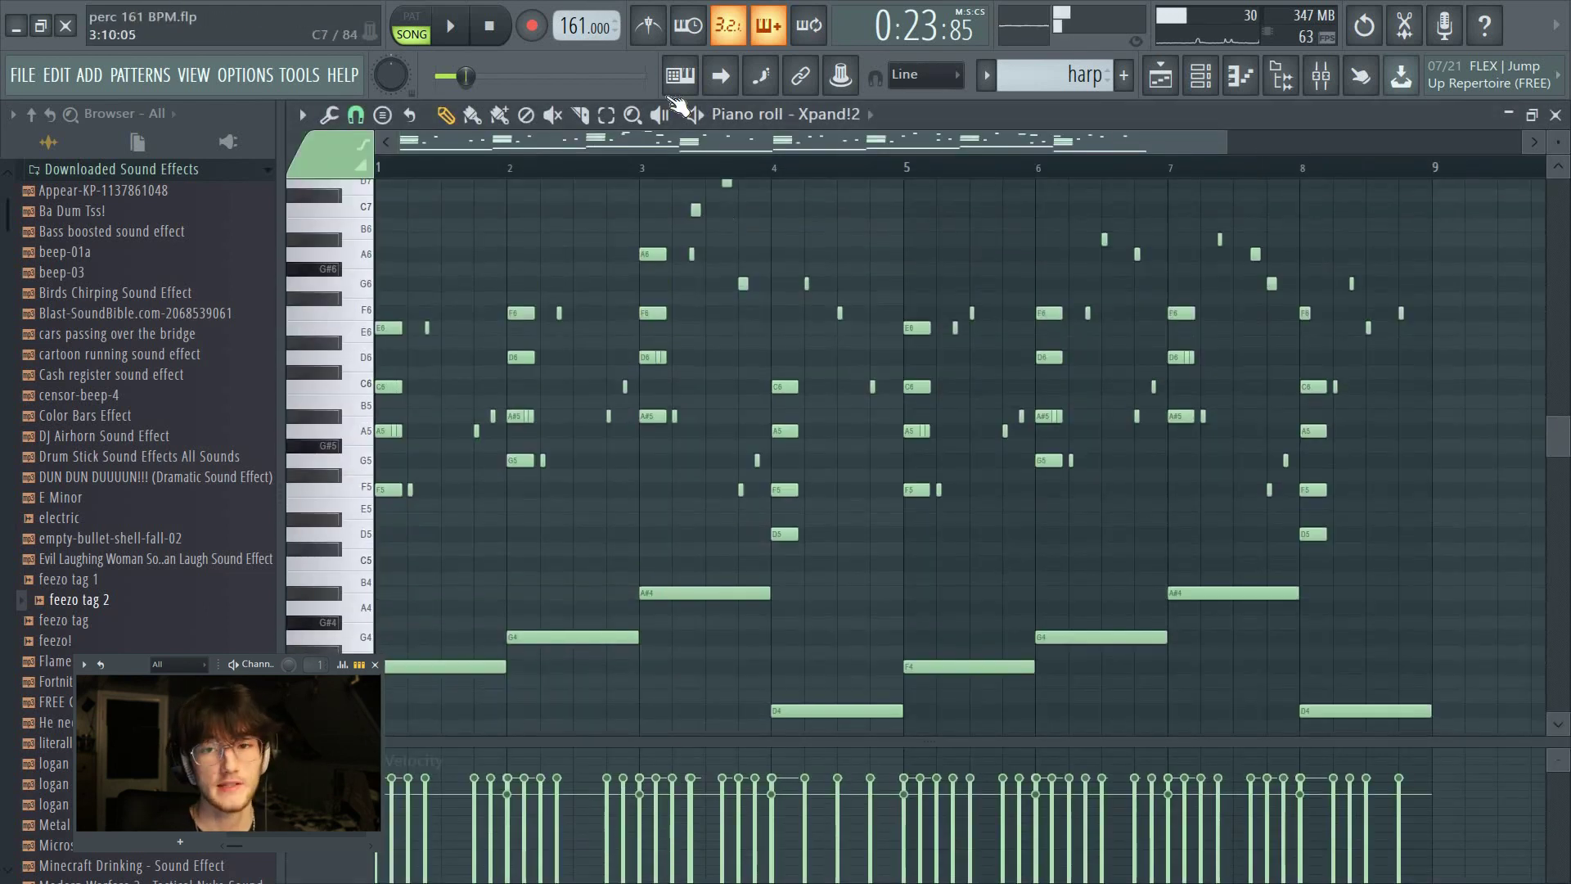
pyautogui.click(695, 132)
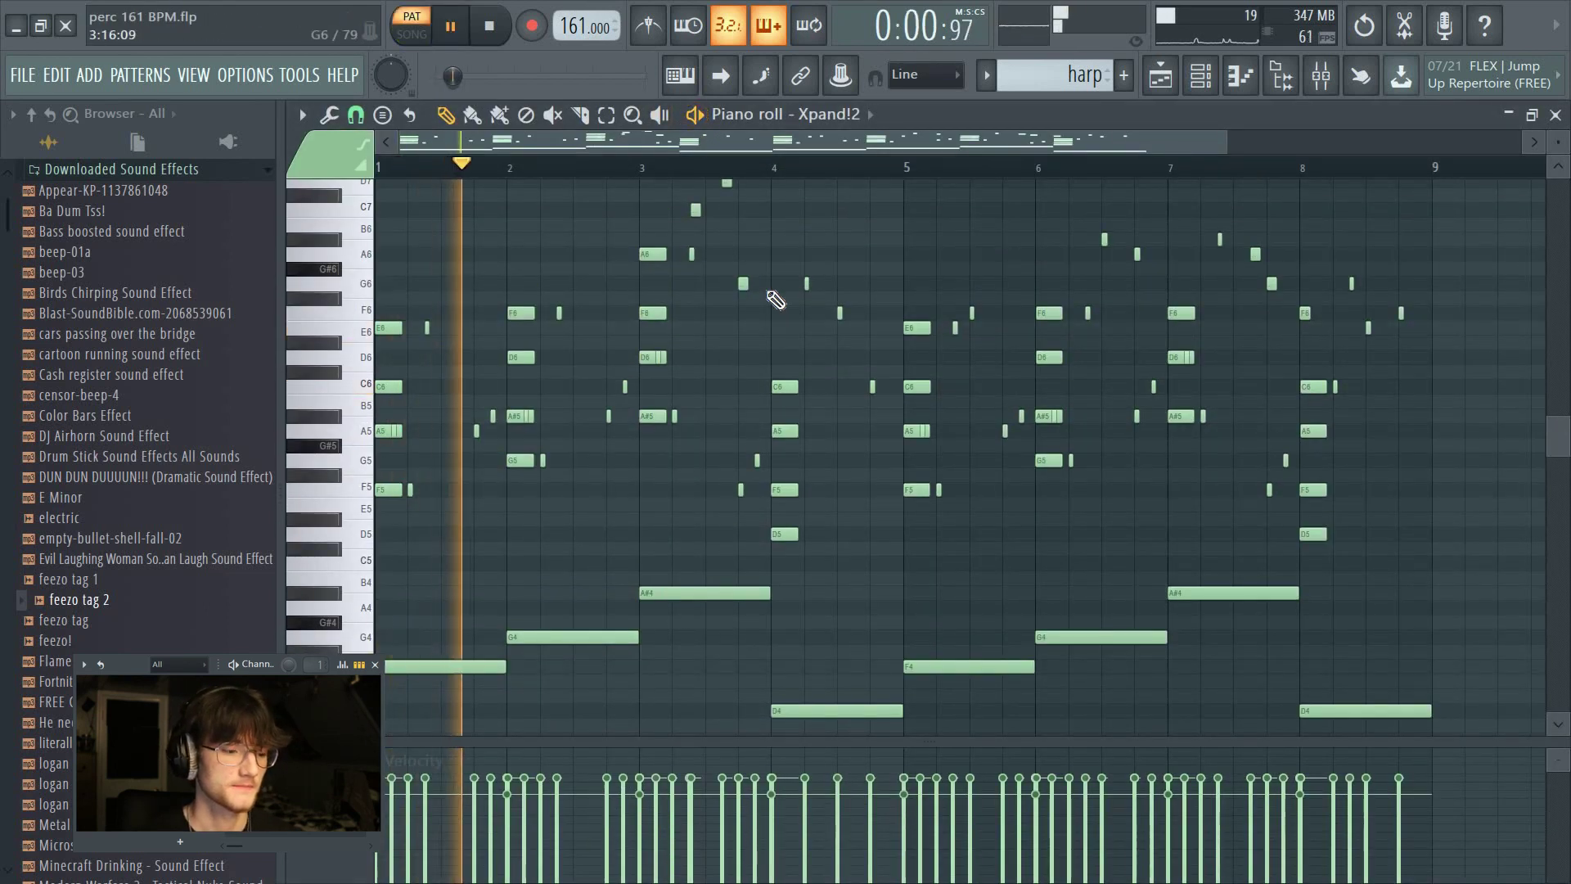
pyautogui.scroll(1, 774, 299)
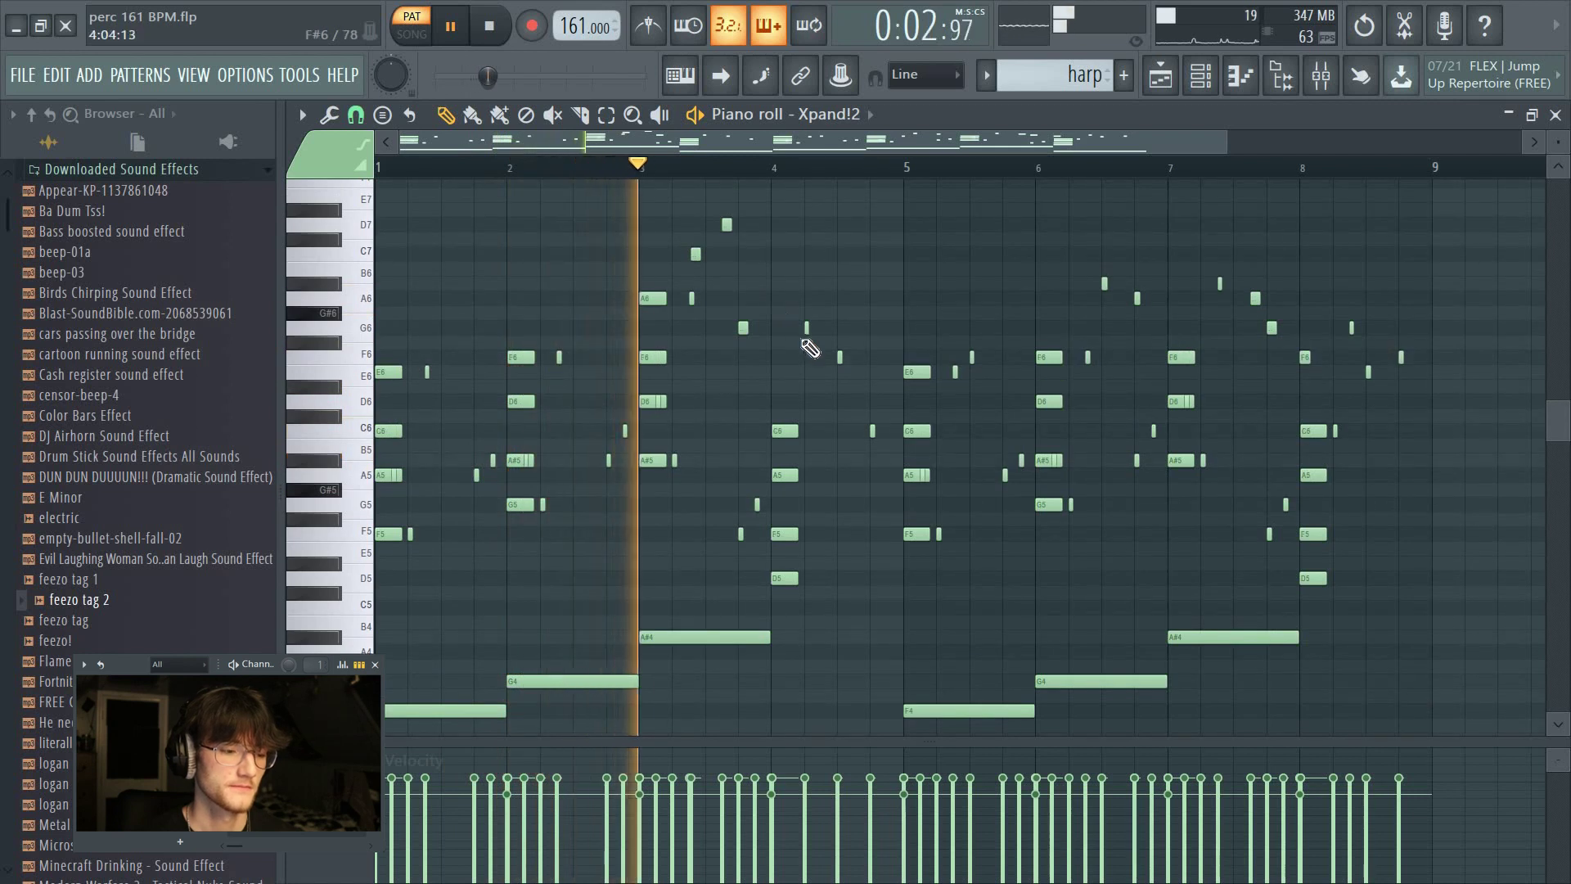
pyautogui.scroll(-1, 818, 344)
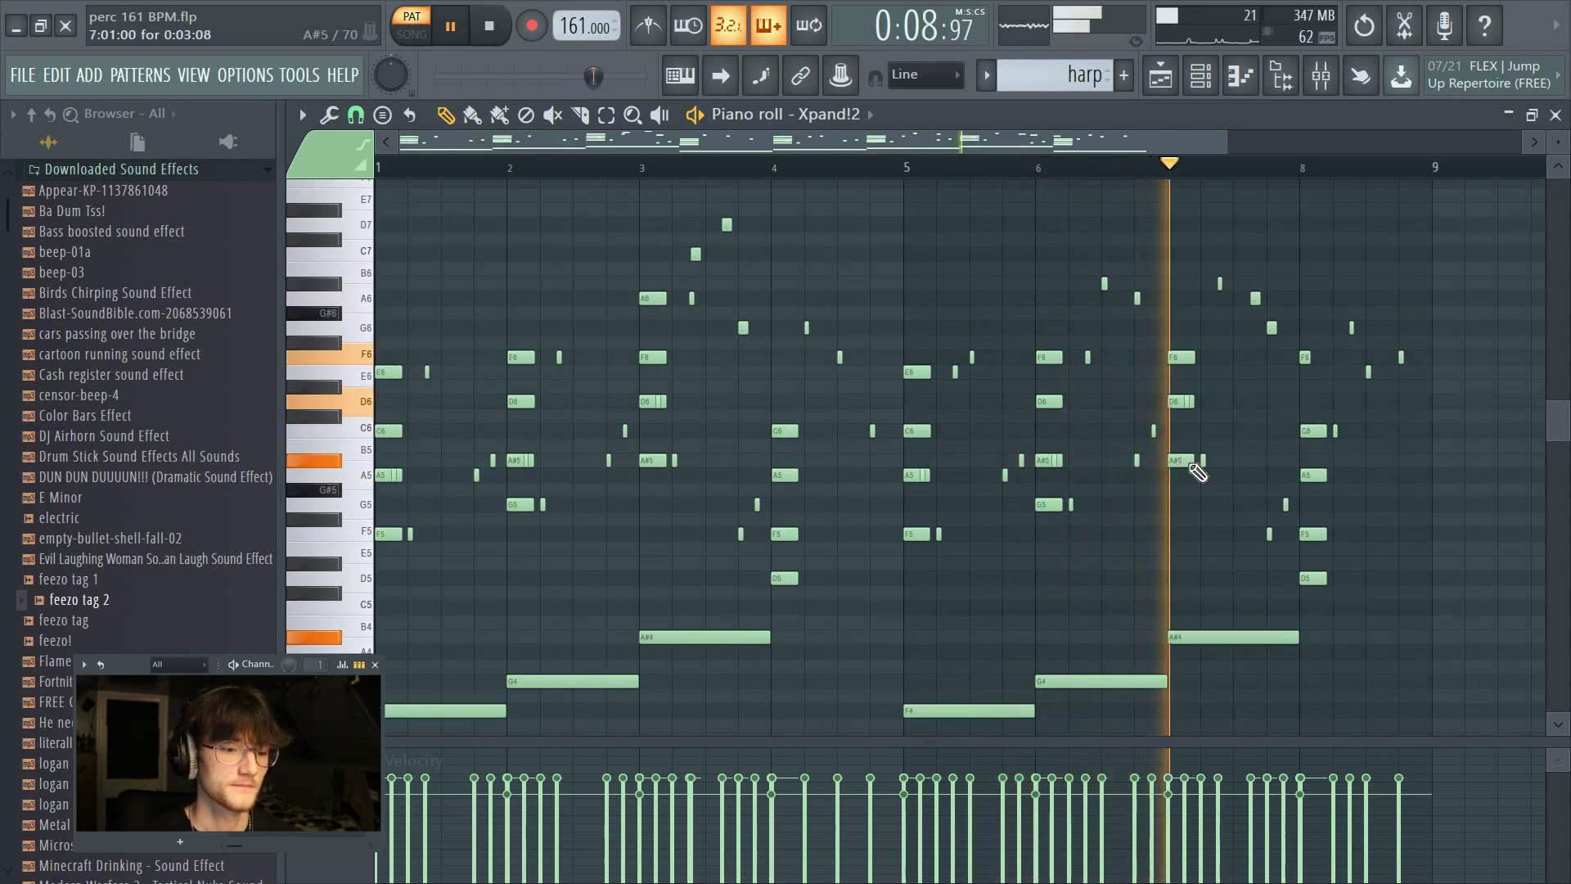
pyautogui.scroll(2, 1198, 474)
pyautogui.scroll(-1, 1199, 475)
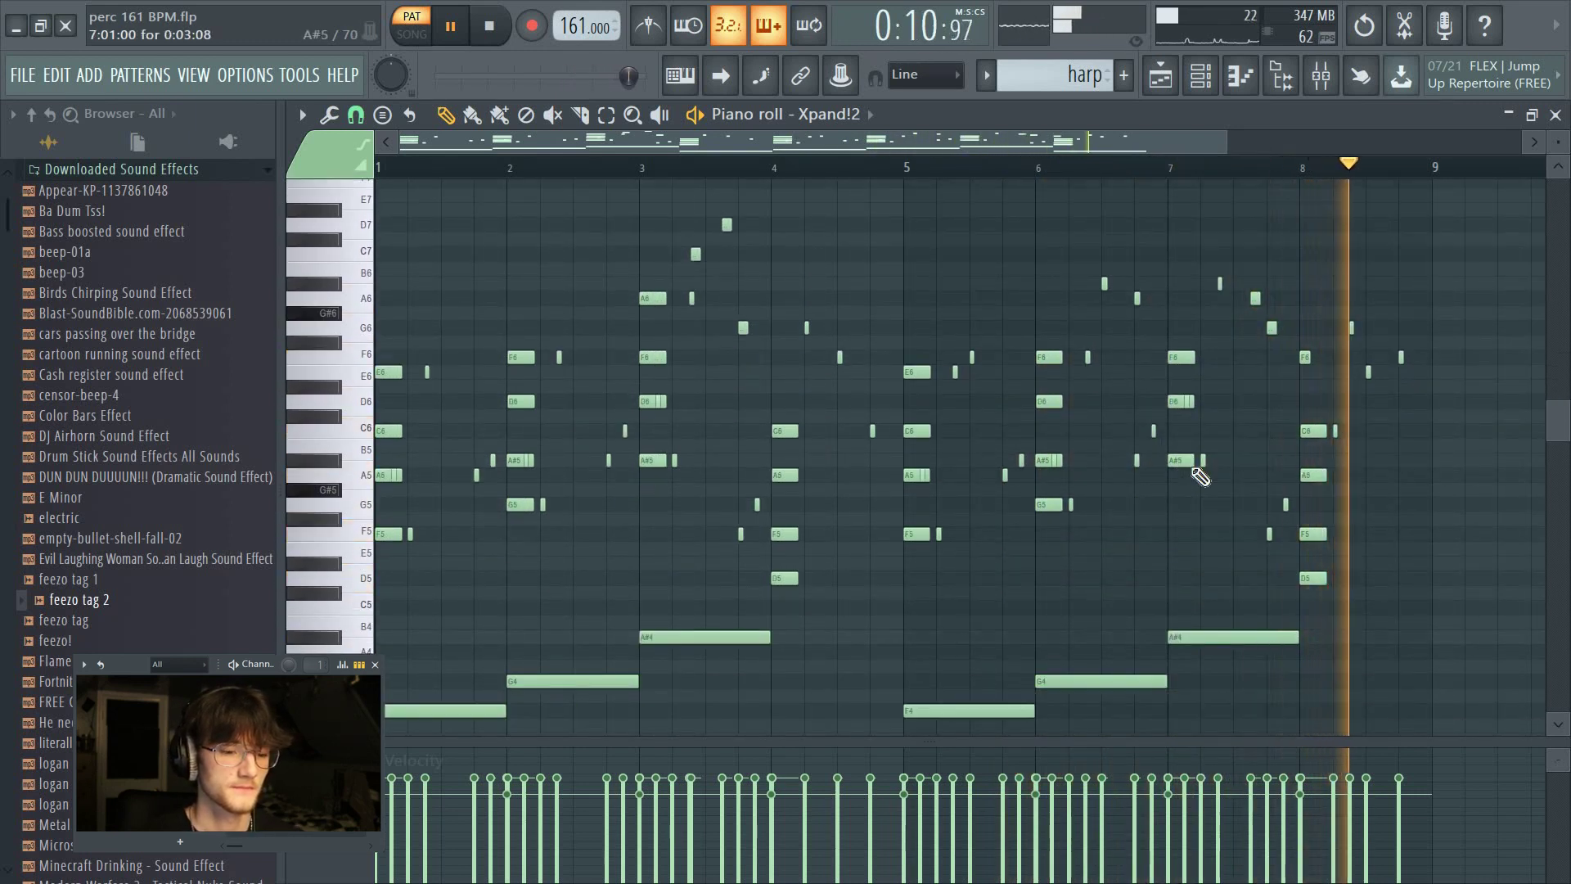
pyautogui.scroll(-2, 1200, 473)
pyautogui.press('space')
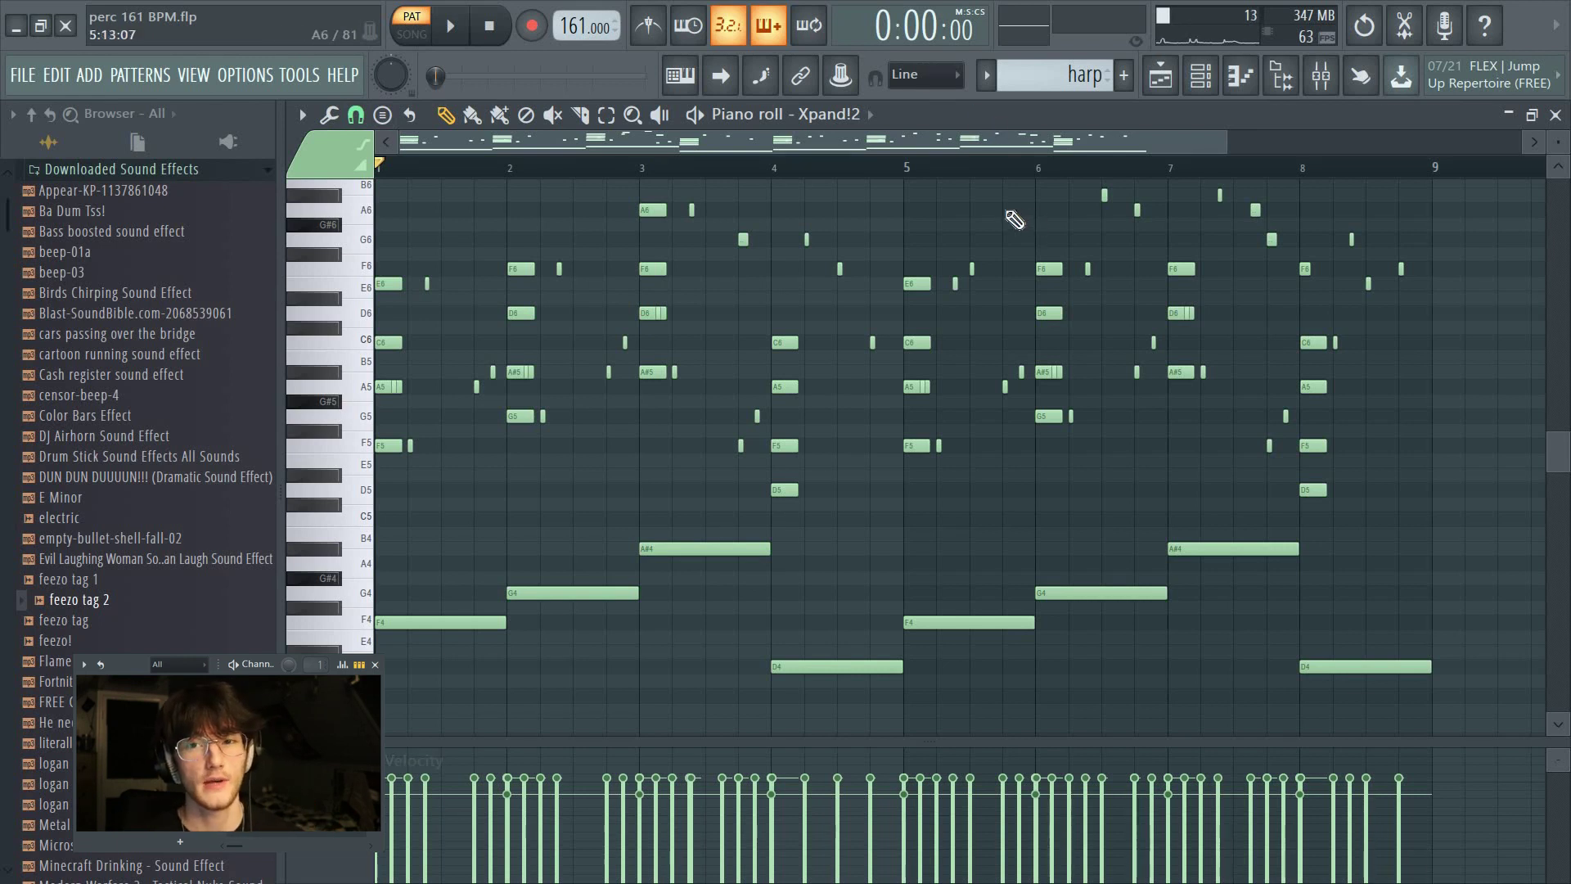
pyautogui.scroll(-1, 722, 519)
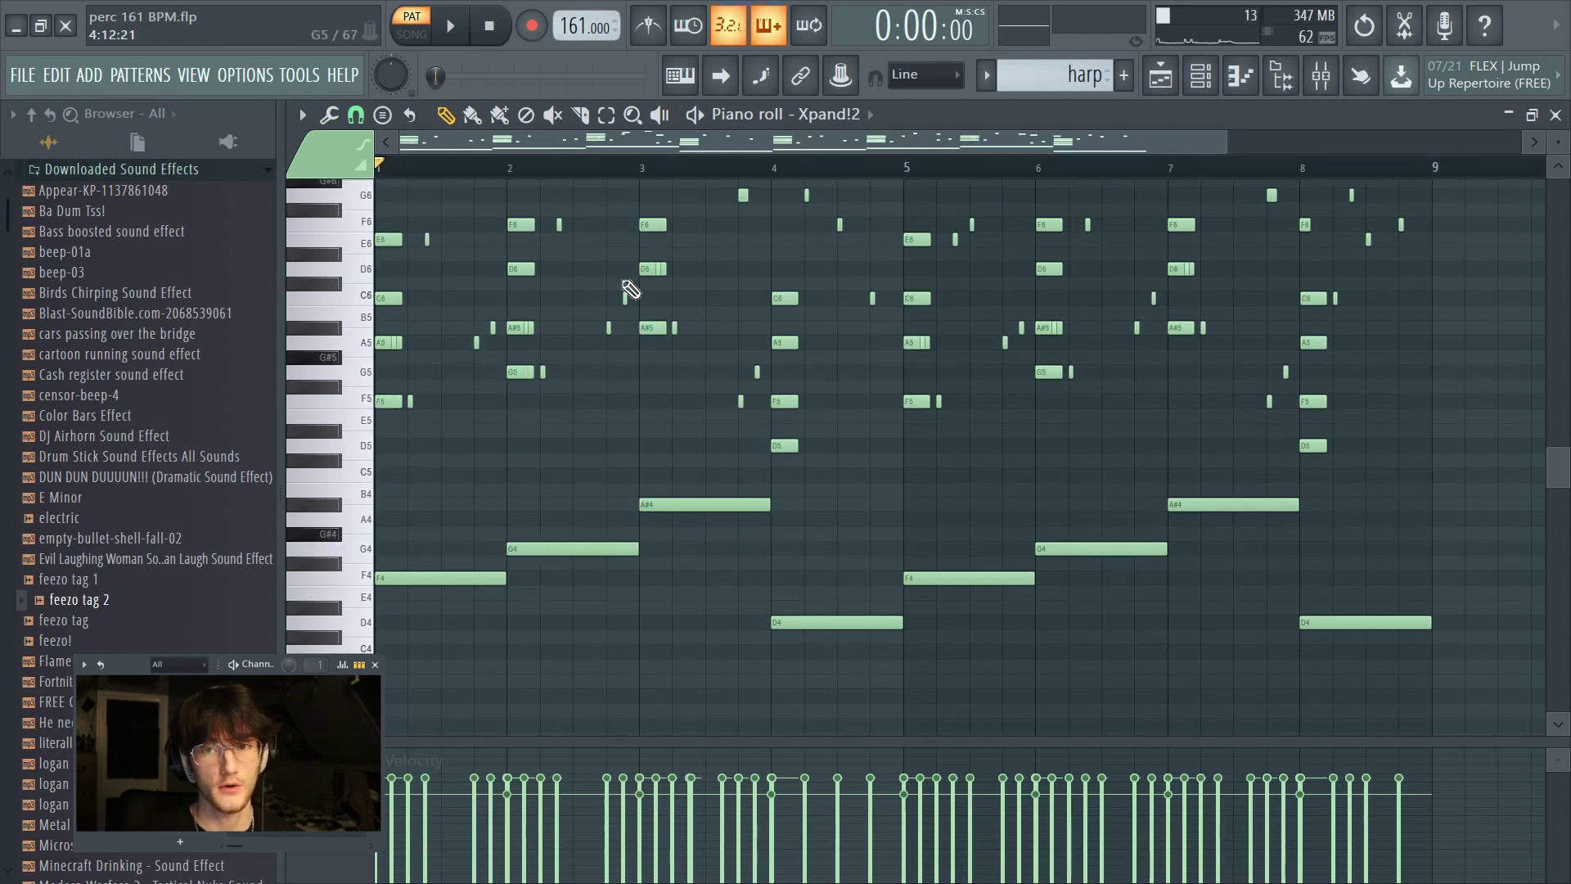
pyautogui.click(1557, 117)
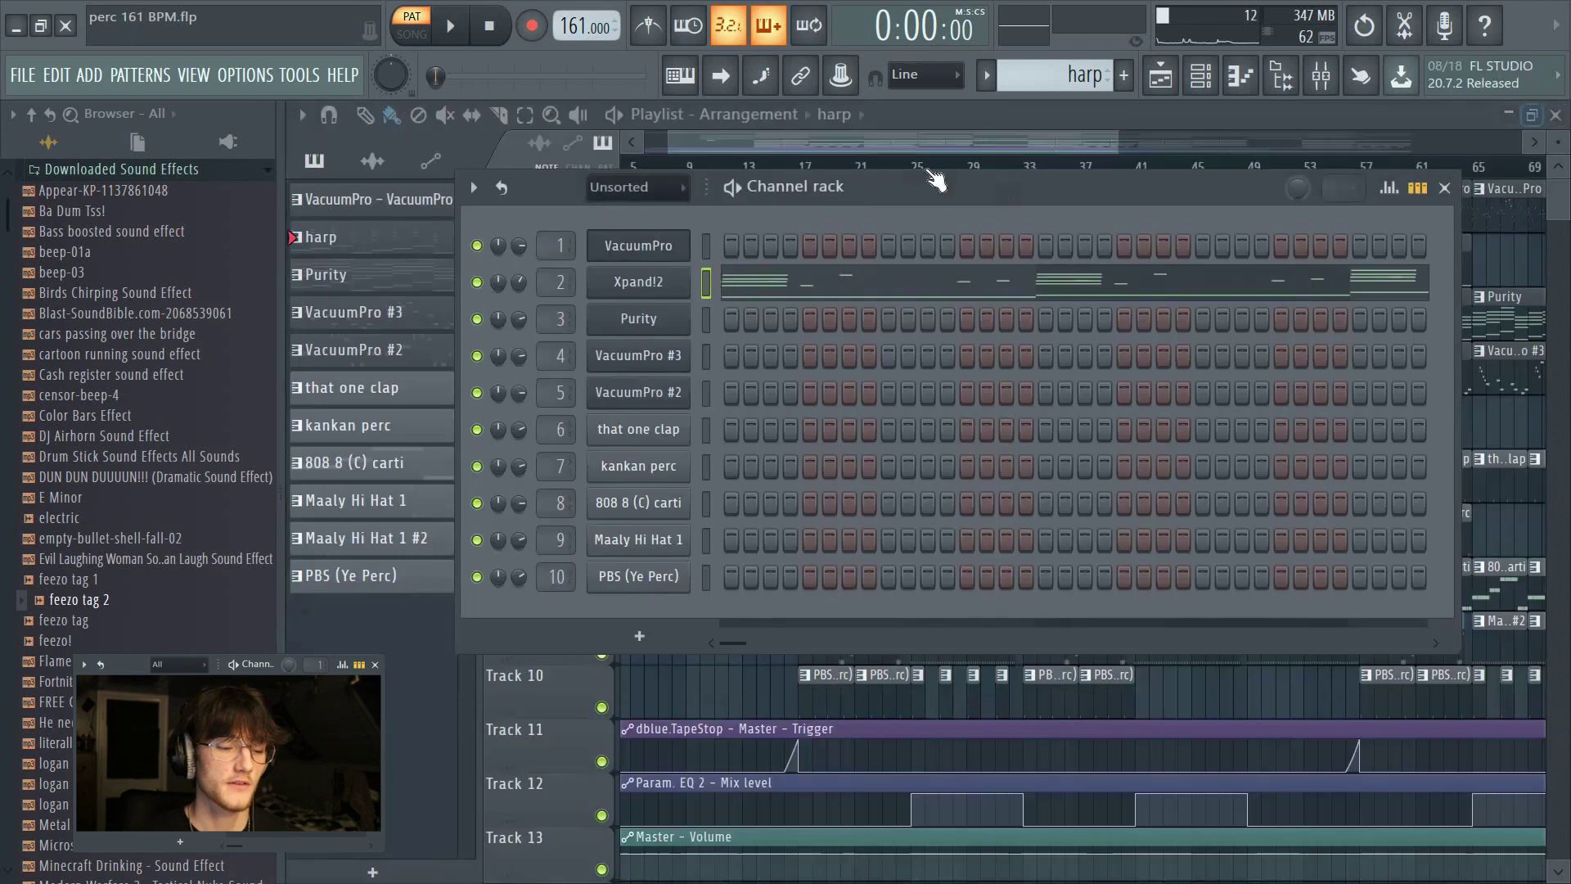
pyautogui.click(874, 181)
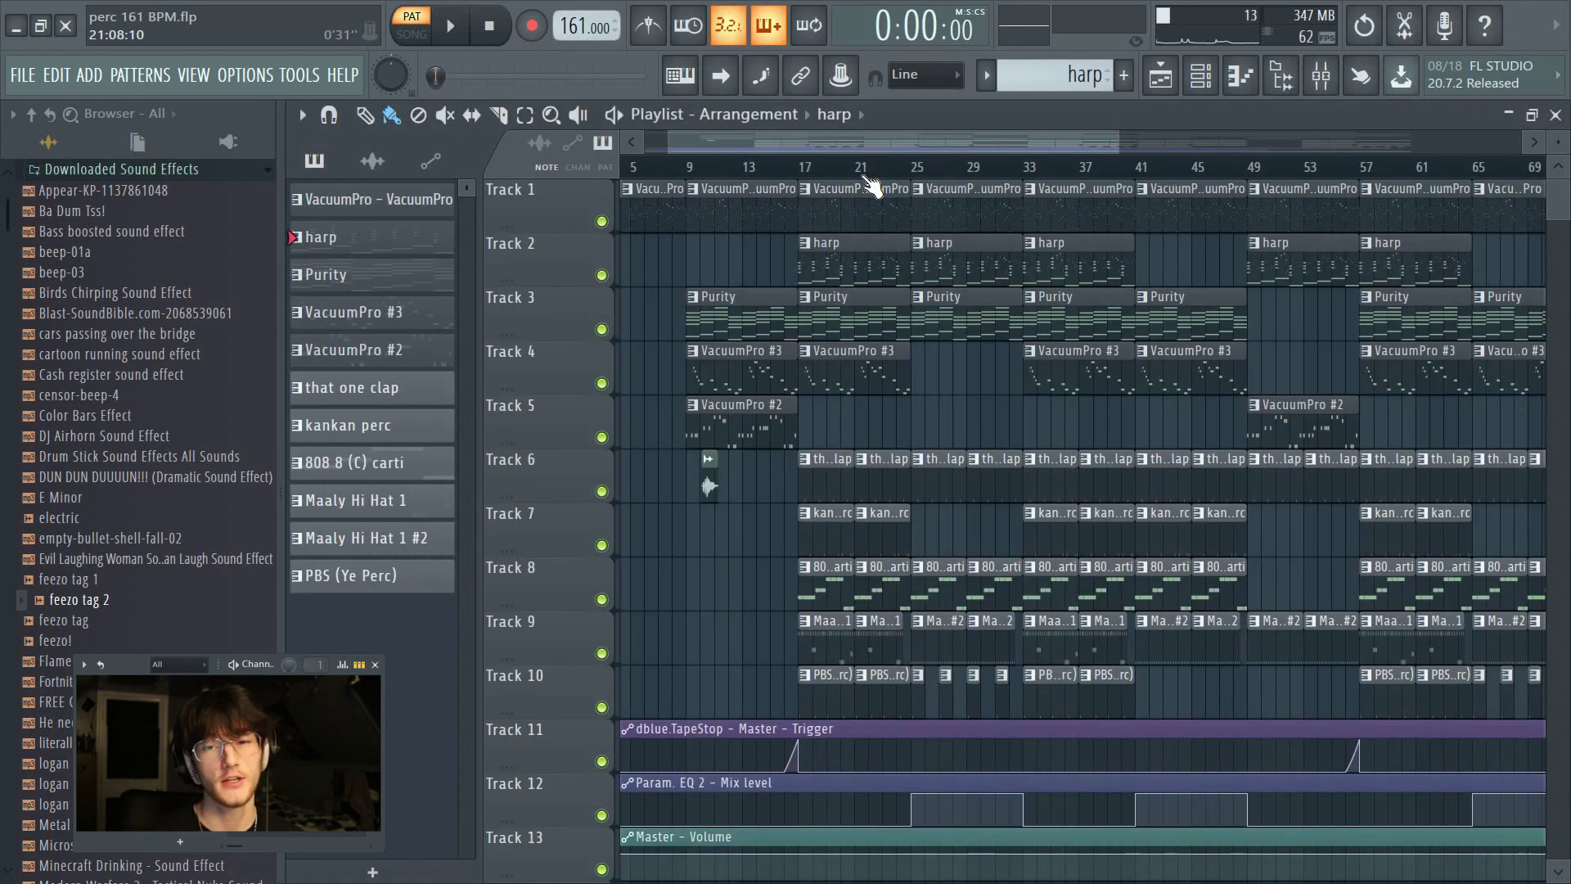
# Open the Purity pattern's chords in the piano roll, play the opening chords and stop playback.
pyautogui.doubleClick(843, 317)
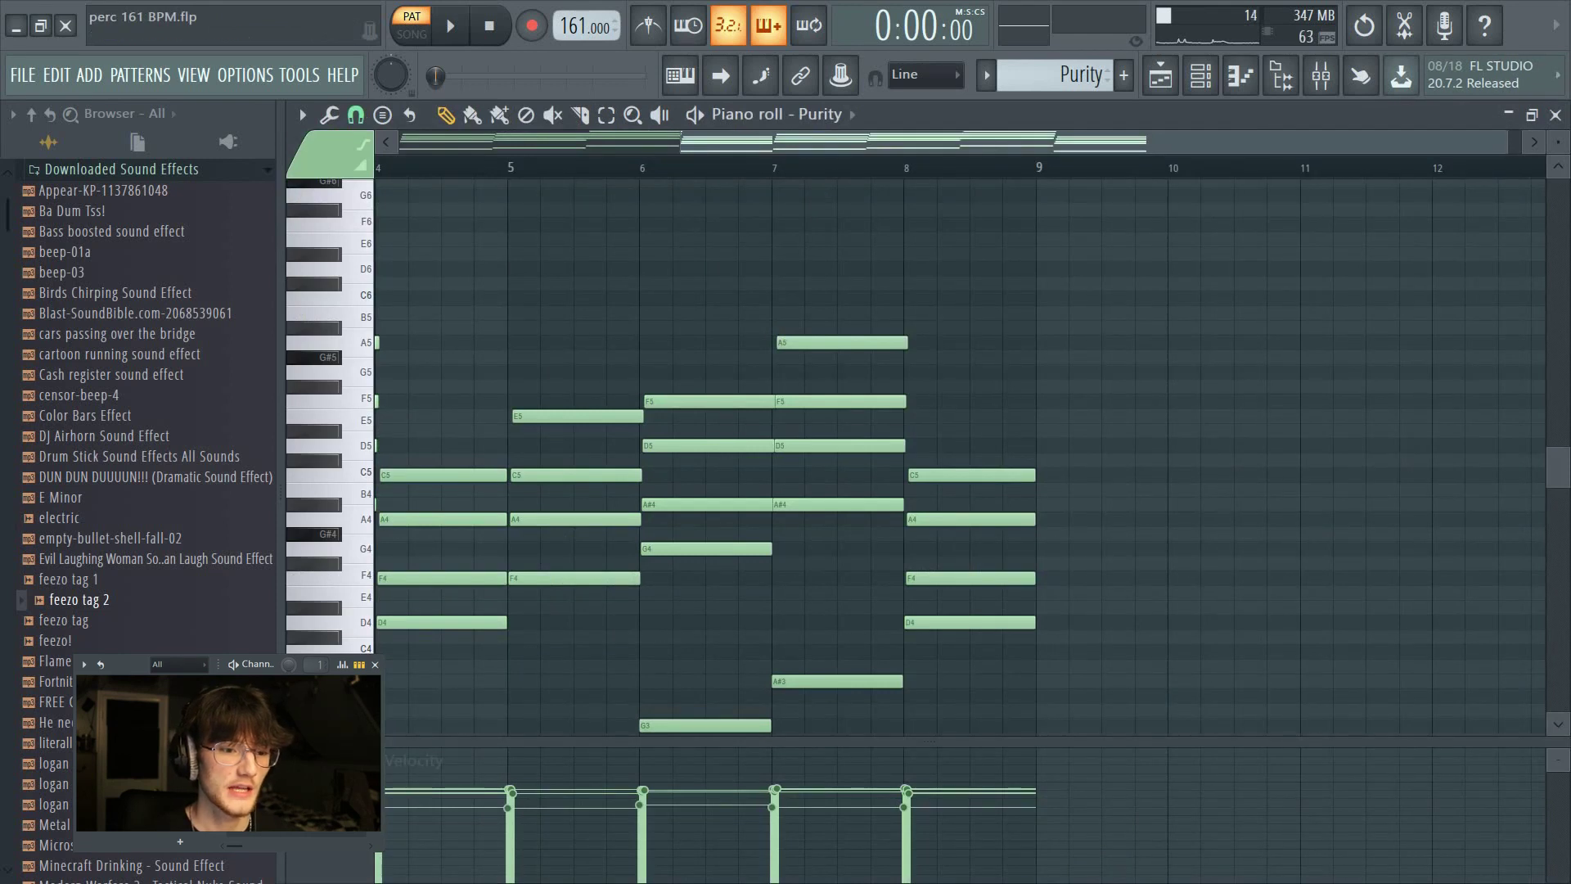
pyautogui.click(1556, 115)
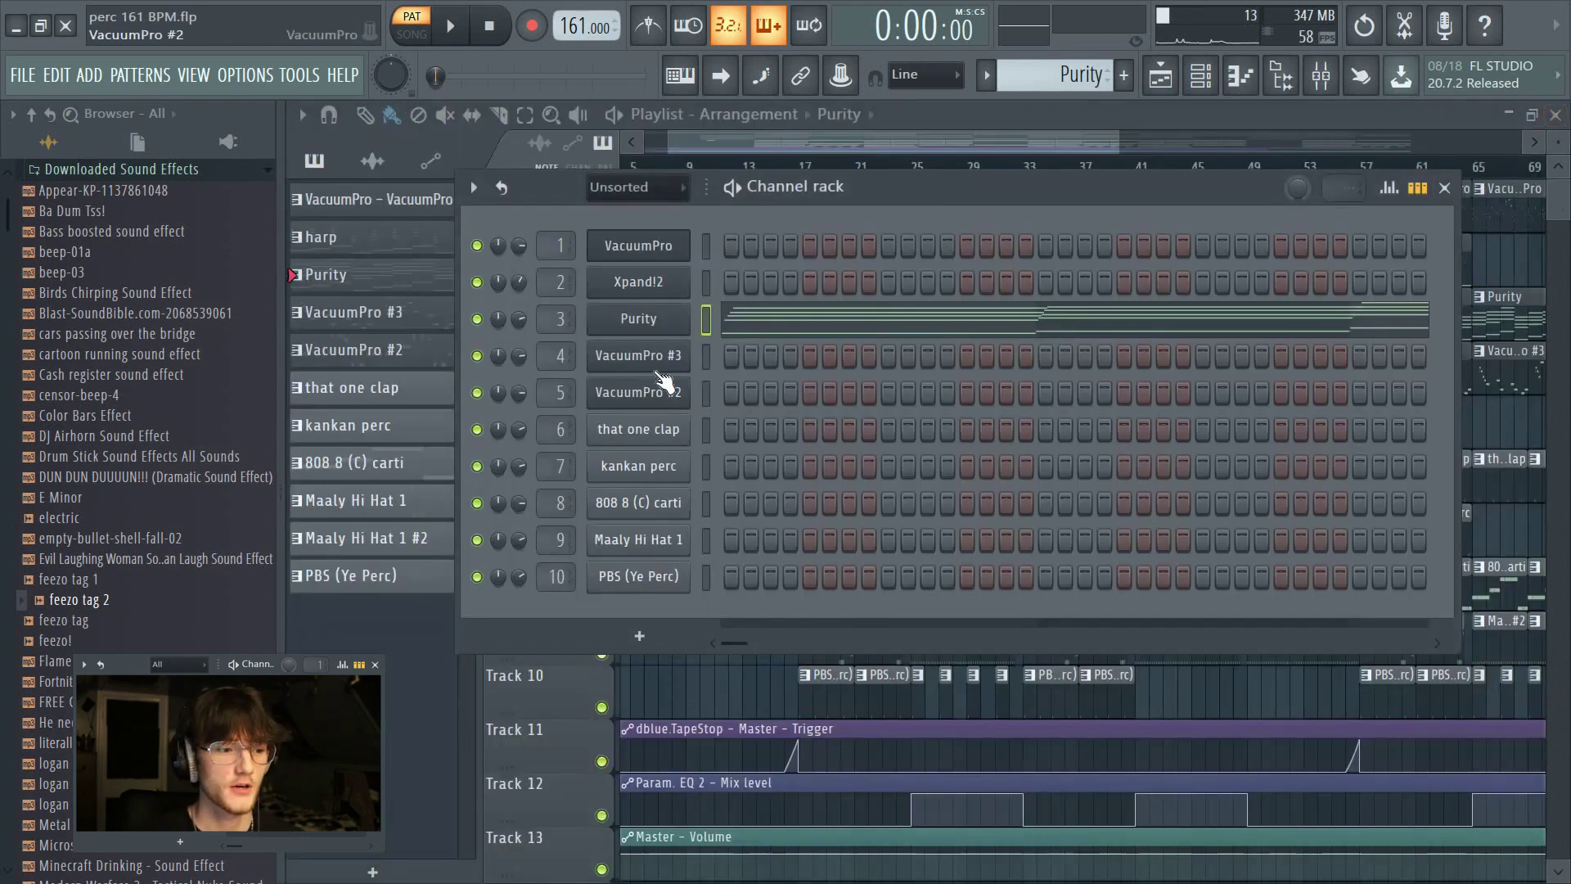
pyautogui.click(758, 326)
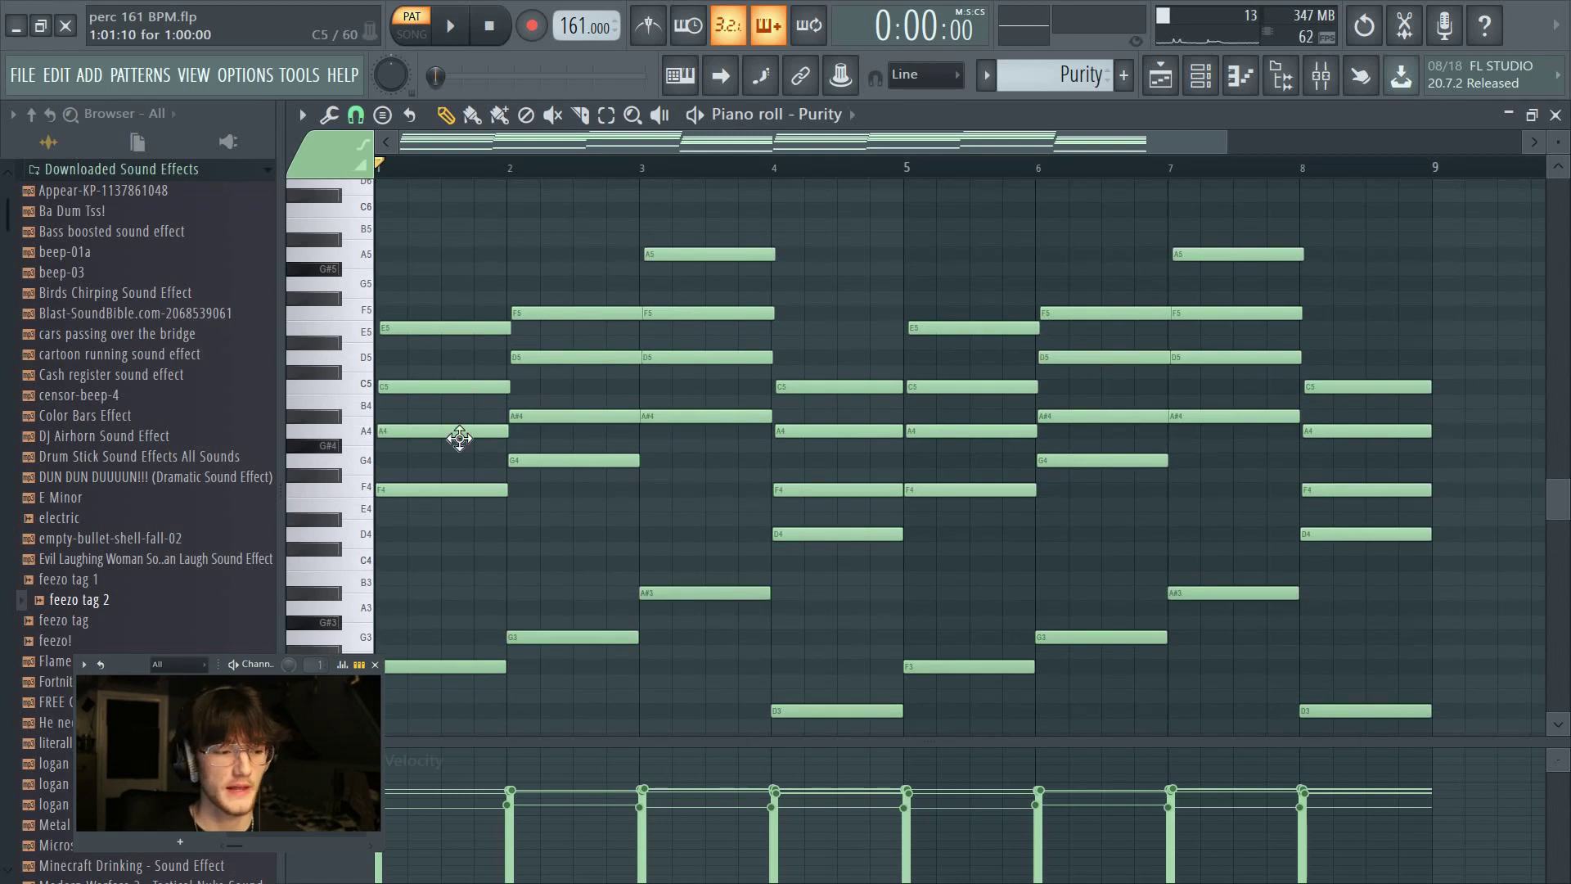
pyautogui.scroll(1, 655, 433)
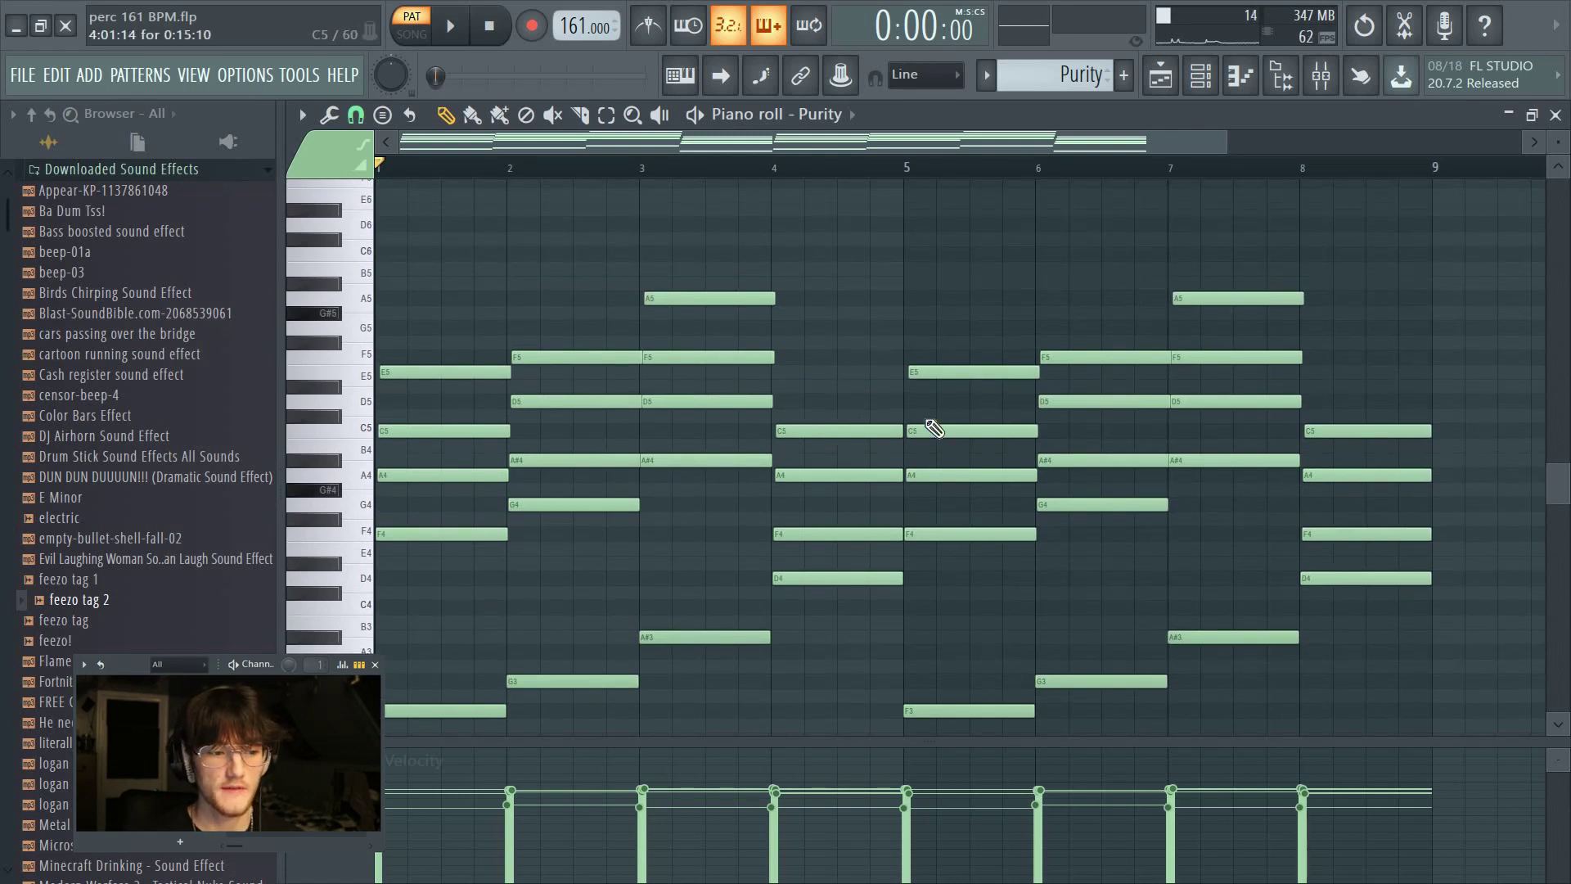
pyautogui.scroll(-1, 403, 310)
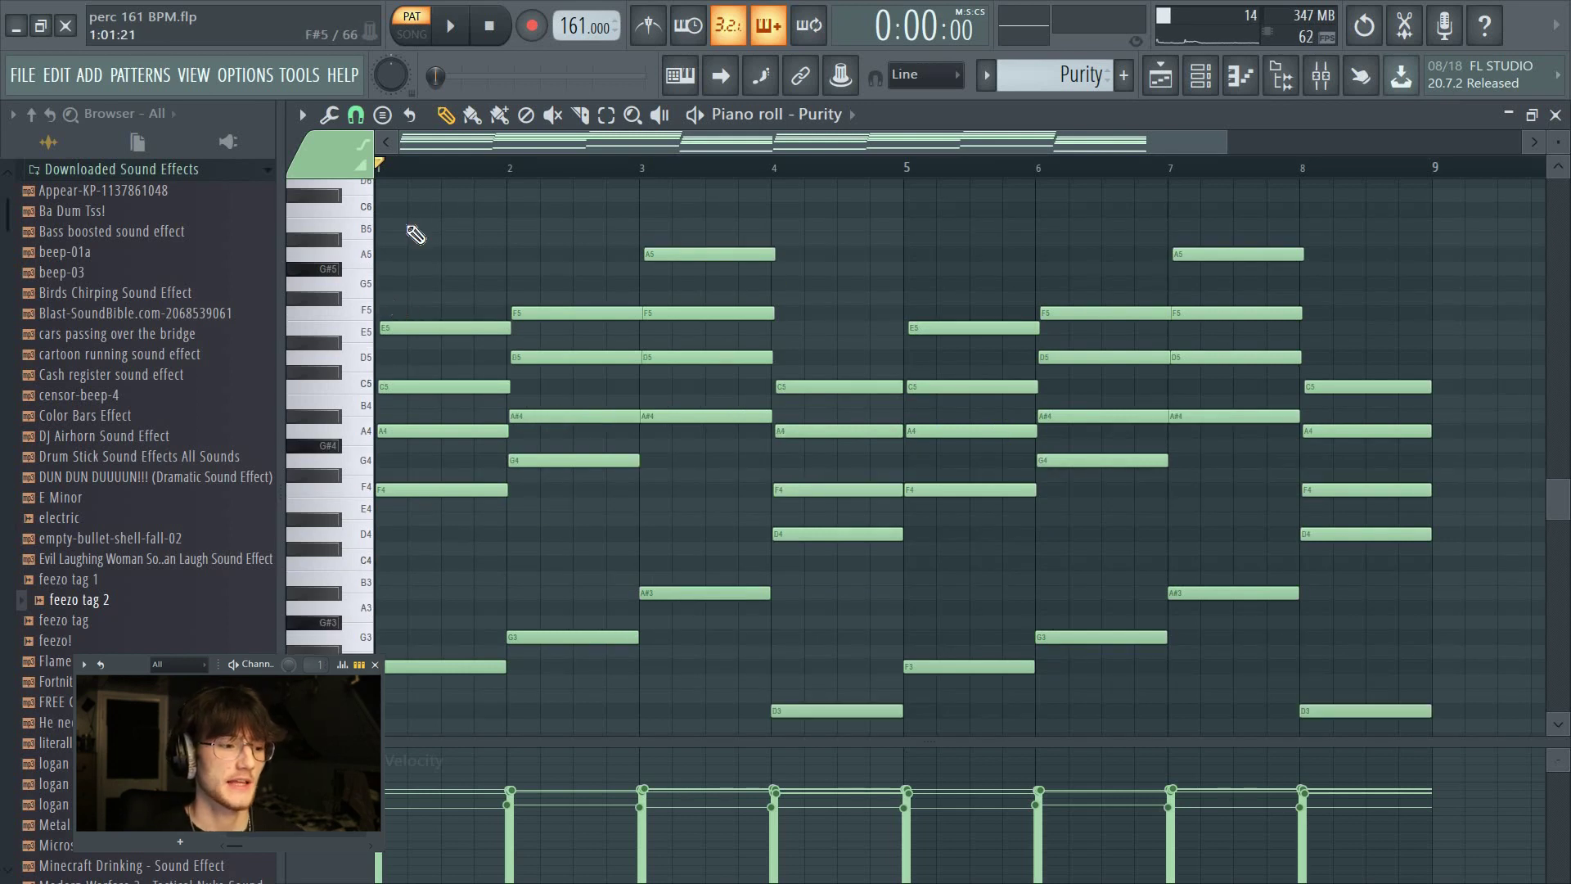
pyautogui.keyDown('ctrl'); pyautogui.scroll(3, 450, 188); pyautogui.keyUp('ctrl')
pyautogui.press('space')
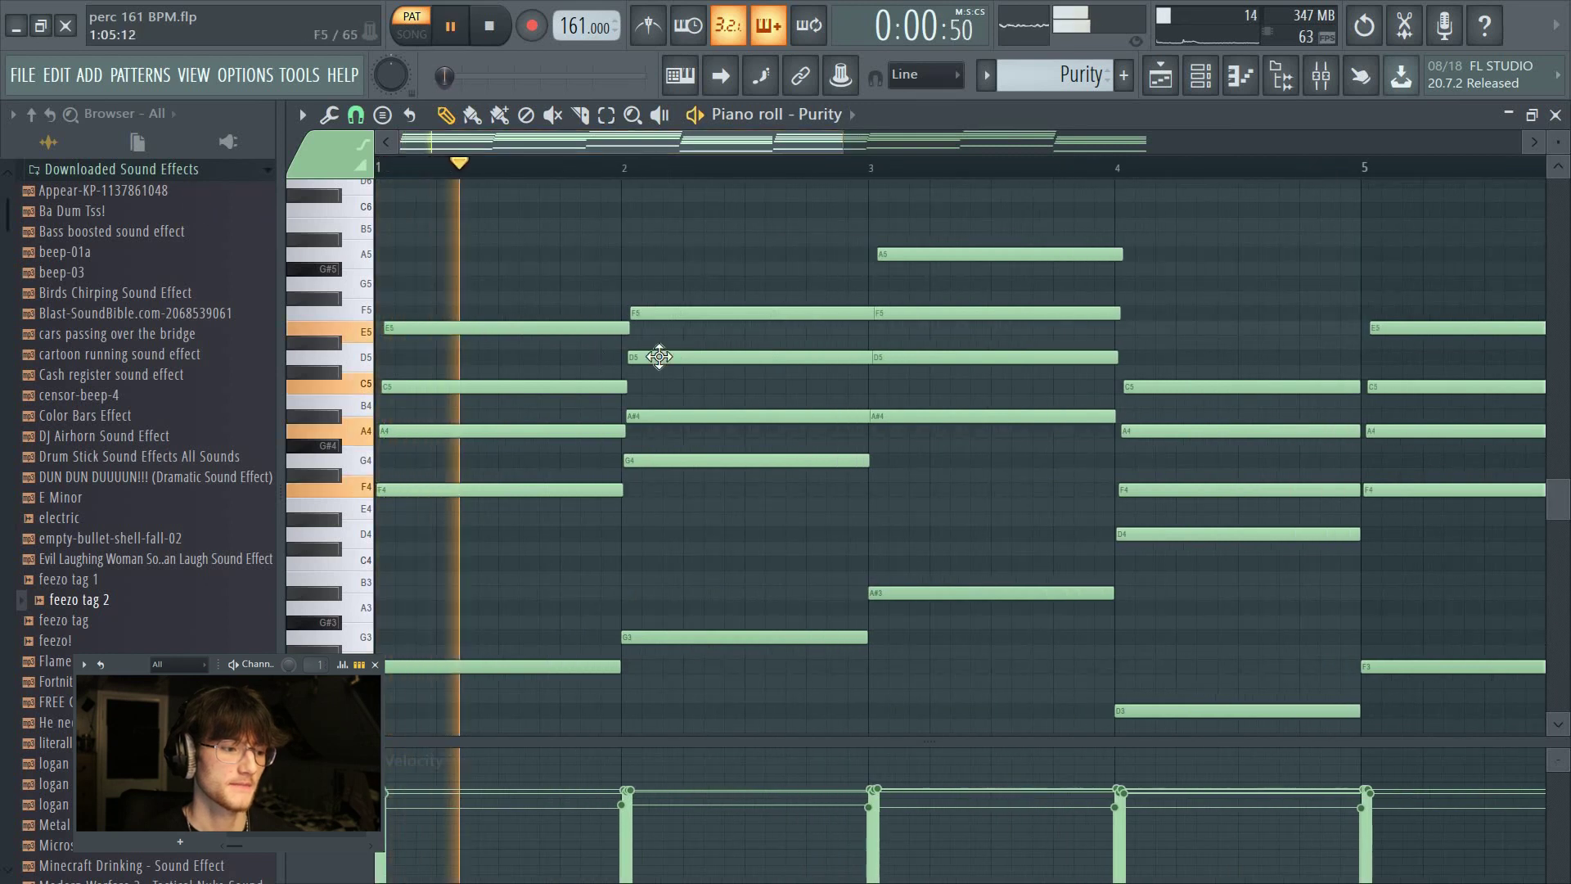
pyautogui.press('space')
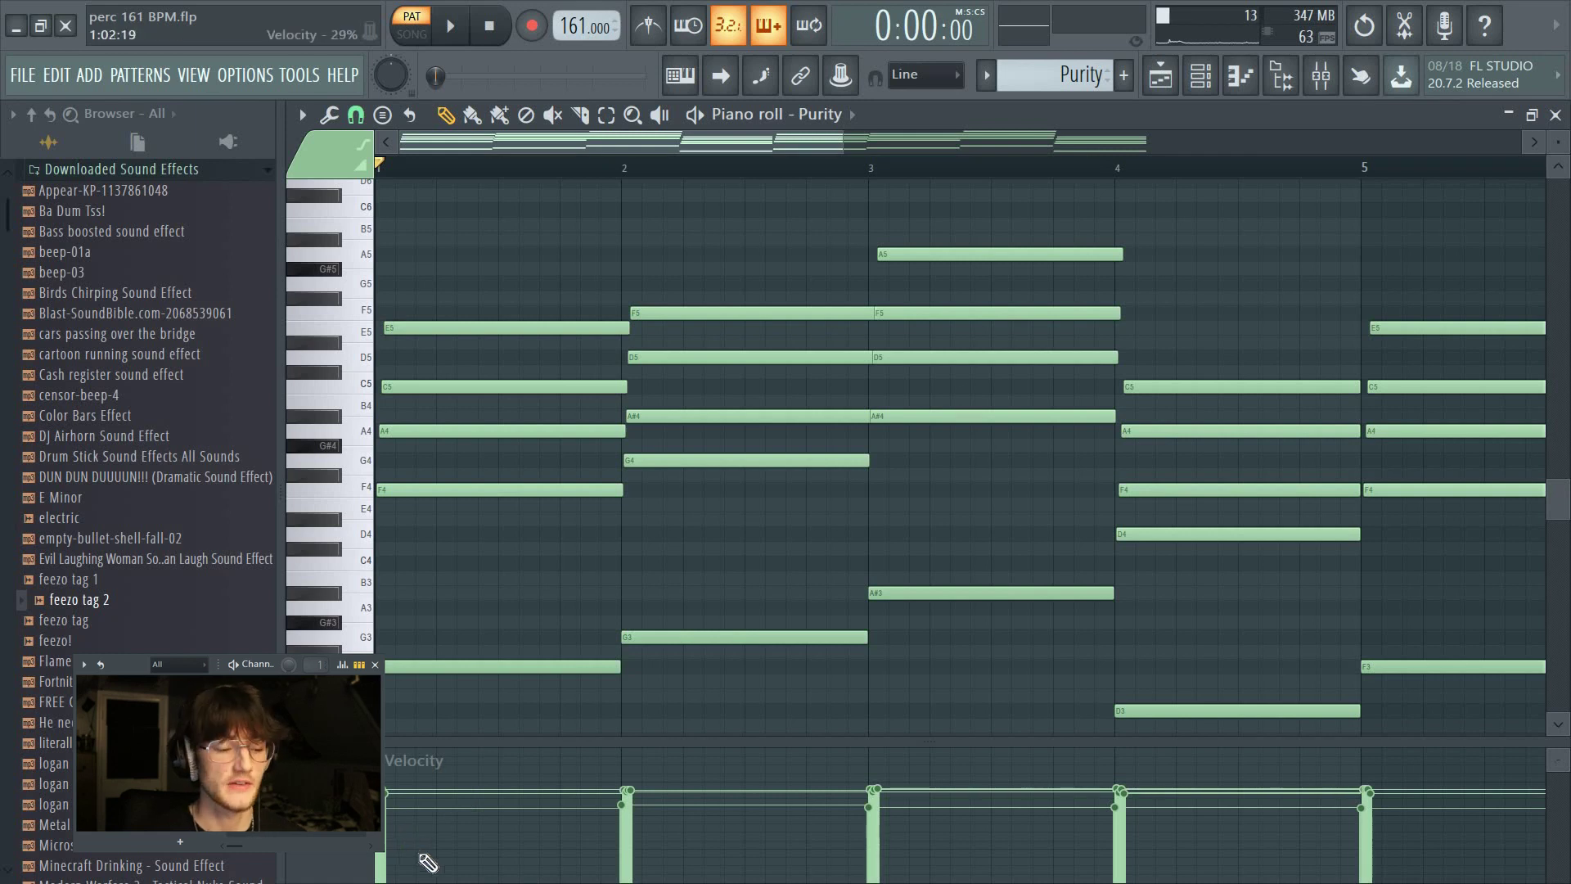
pyautogui.scroll(-3, 502, 173)
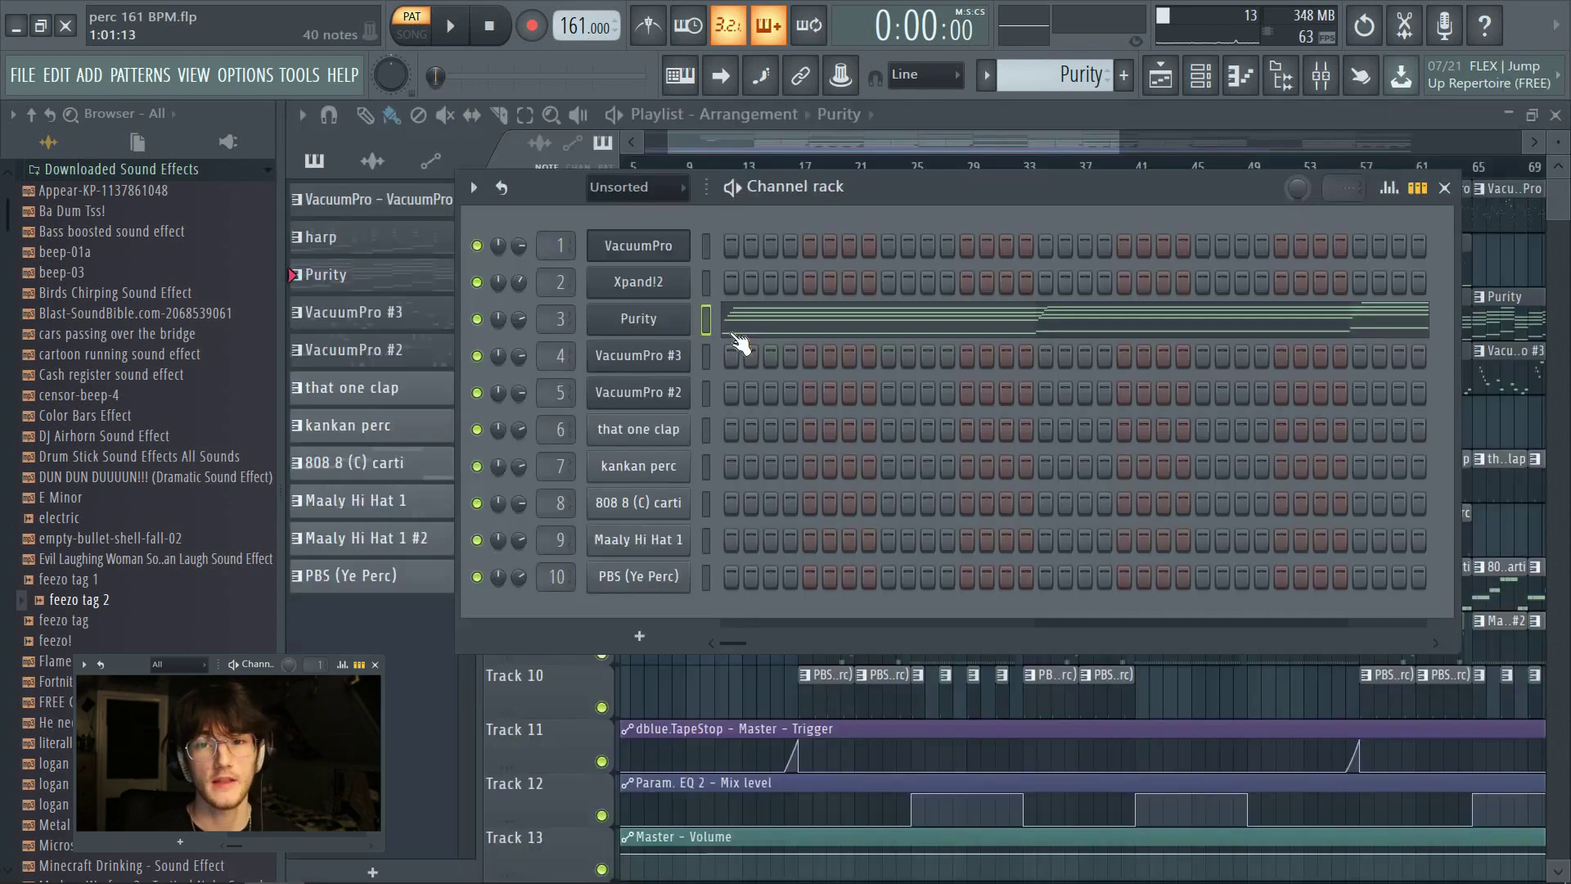
# Open the VacuumPro #3 pattern in the piano roll, examine its melody notes and close the piano roll.
pyautogui.press('F6')
pyautogui.doubleClick(728, 378)
pyautogui.doubleClick(684, 155)
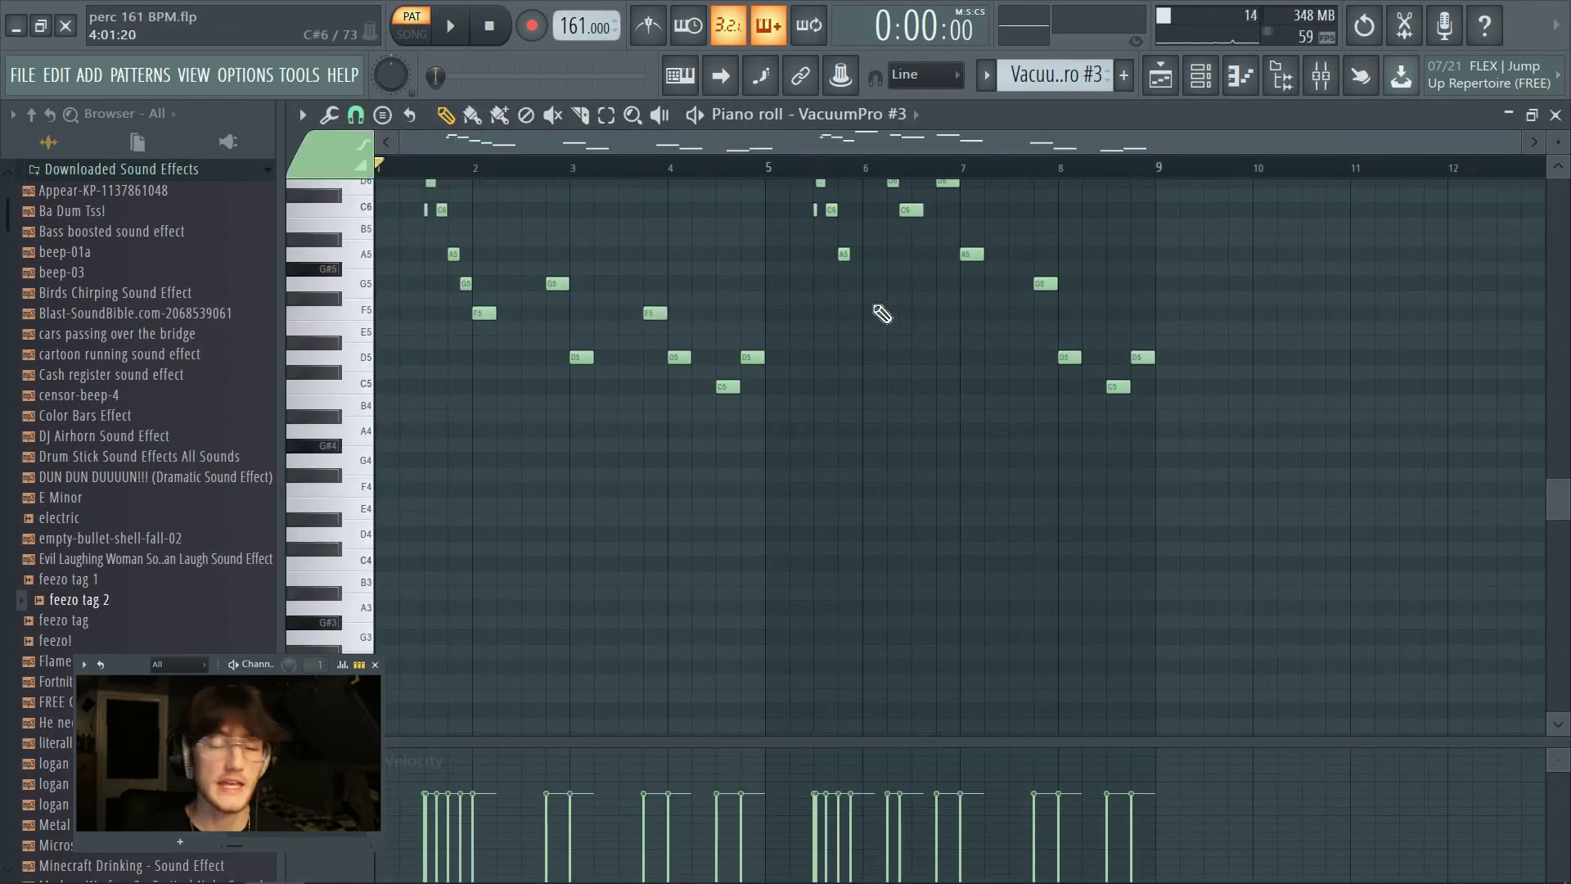
pyautogui.scroll(3, 943, 351)
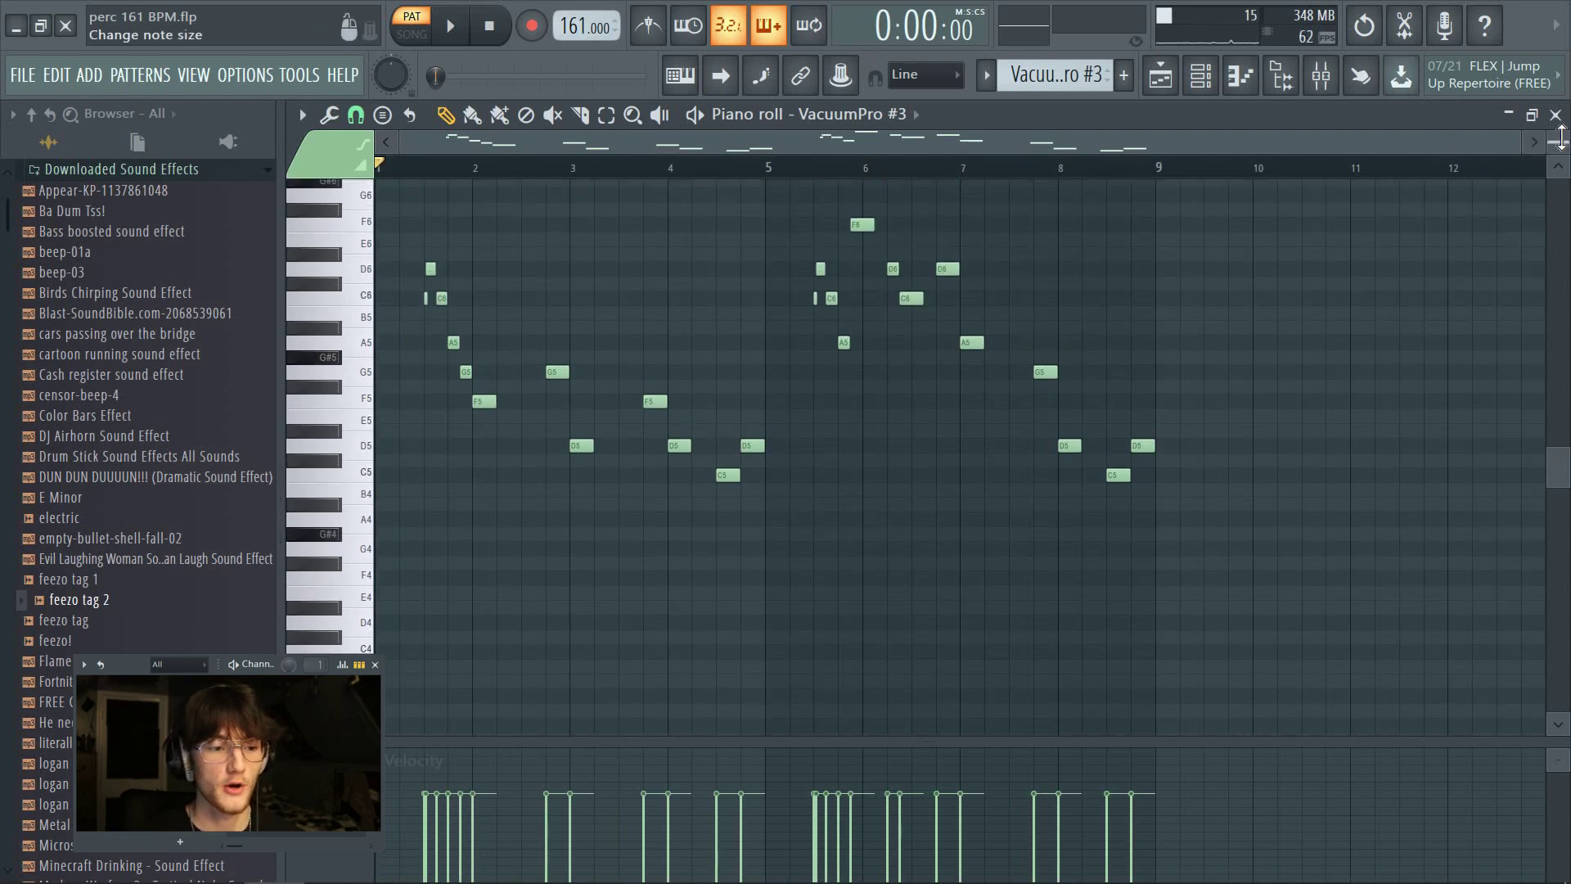
pyautogui.click(1556, 114)
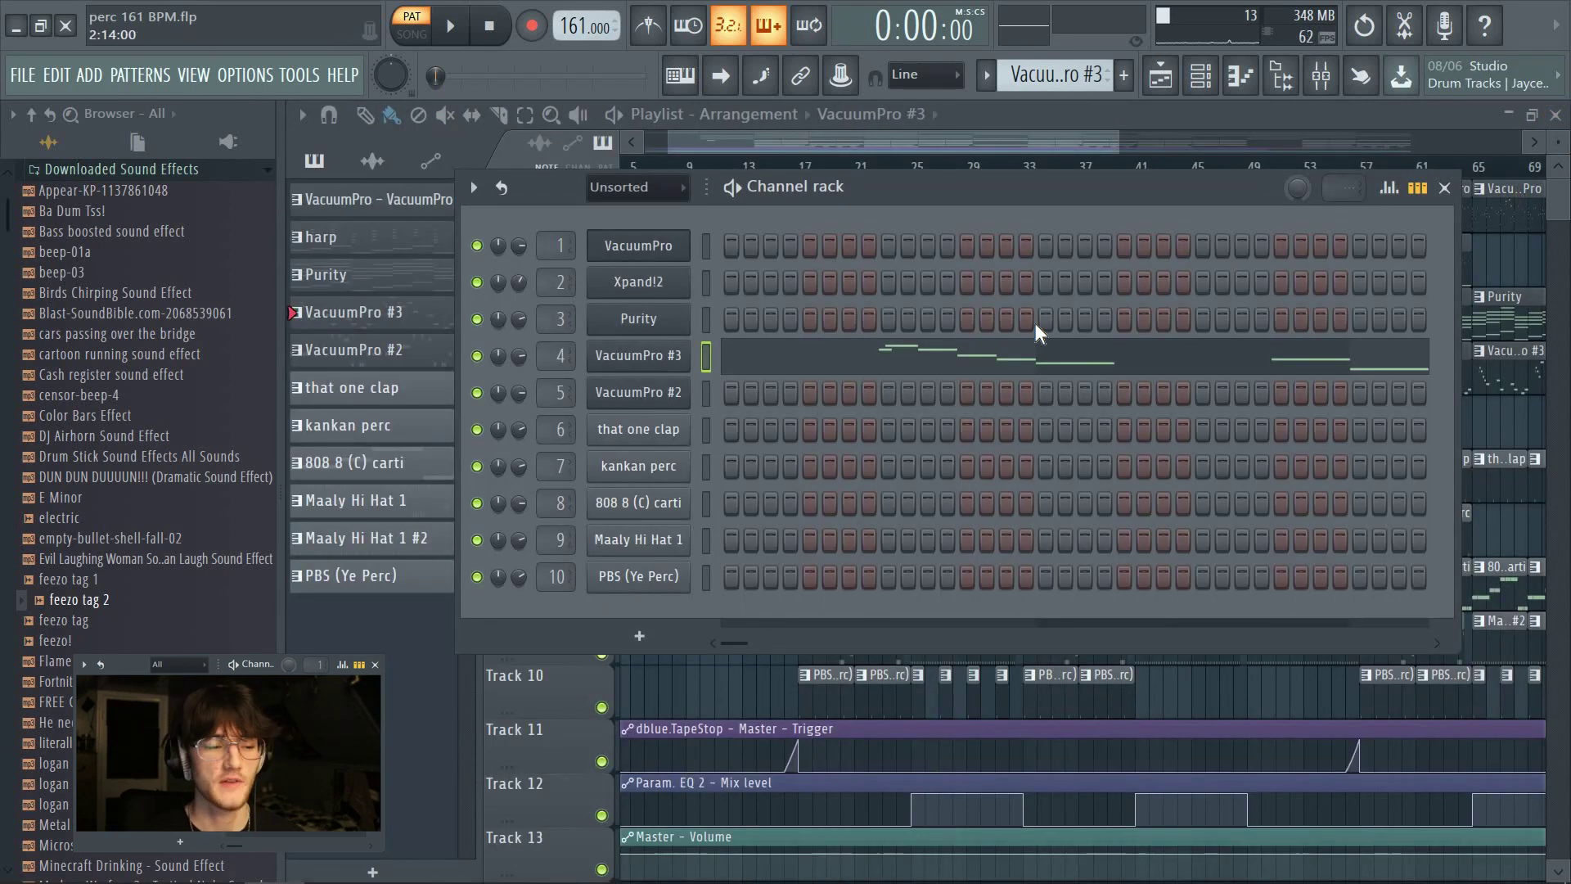
# Open the VacuumPro #3 instrument and look through its global presets in the 04 Leads Warm category.
pyautogui.click(648, 358)
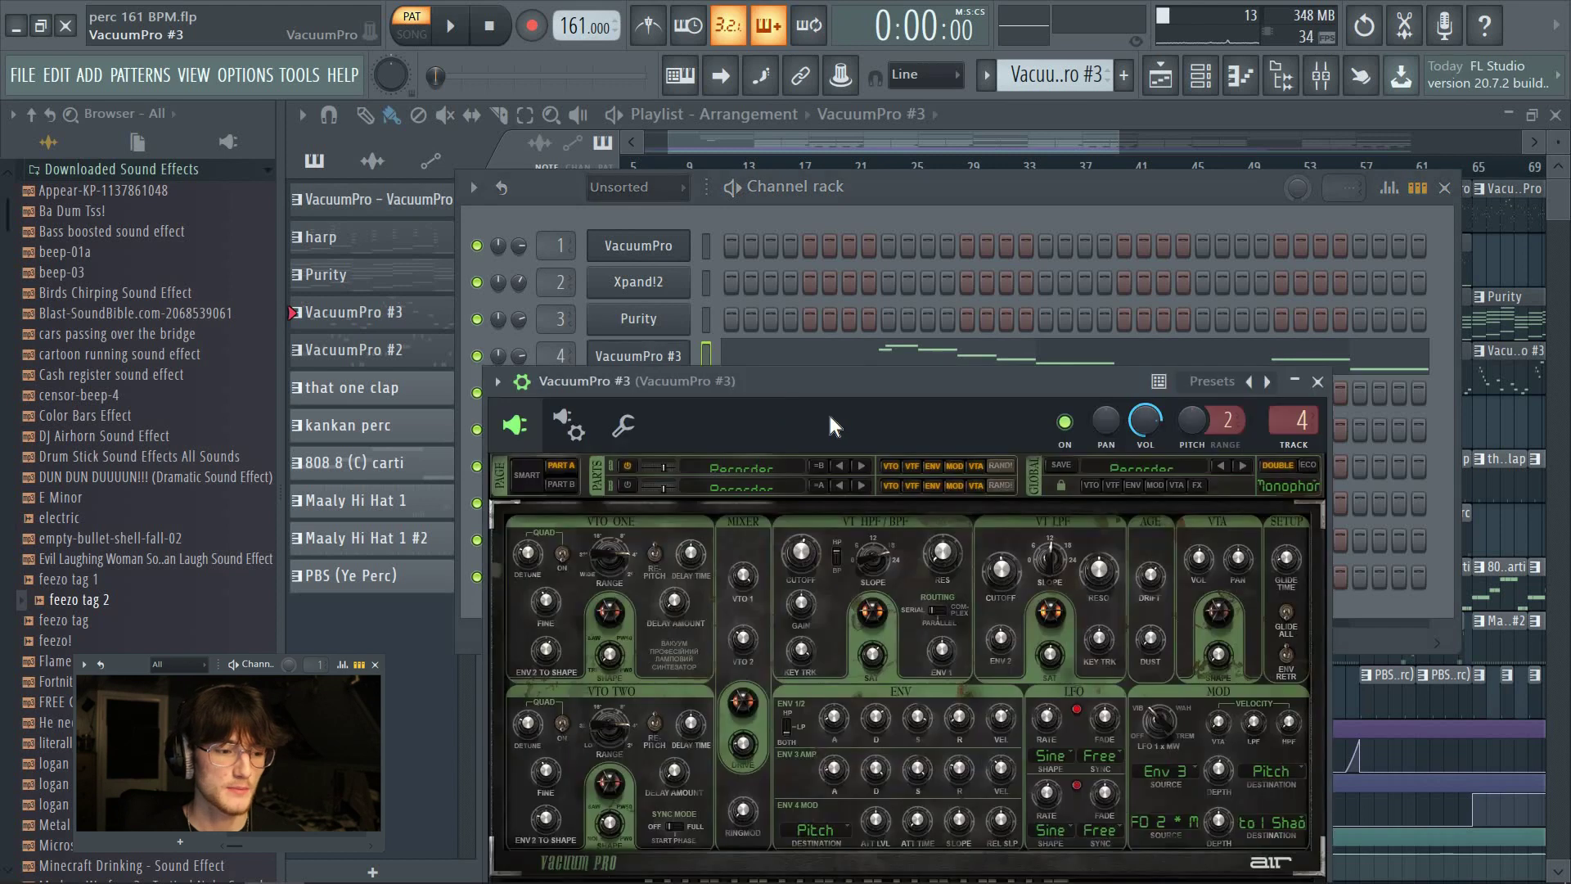
pyautogui.click(1161, 462)
pyautogui.moveTo(1147, 523)
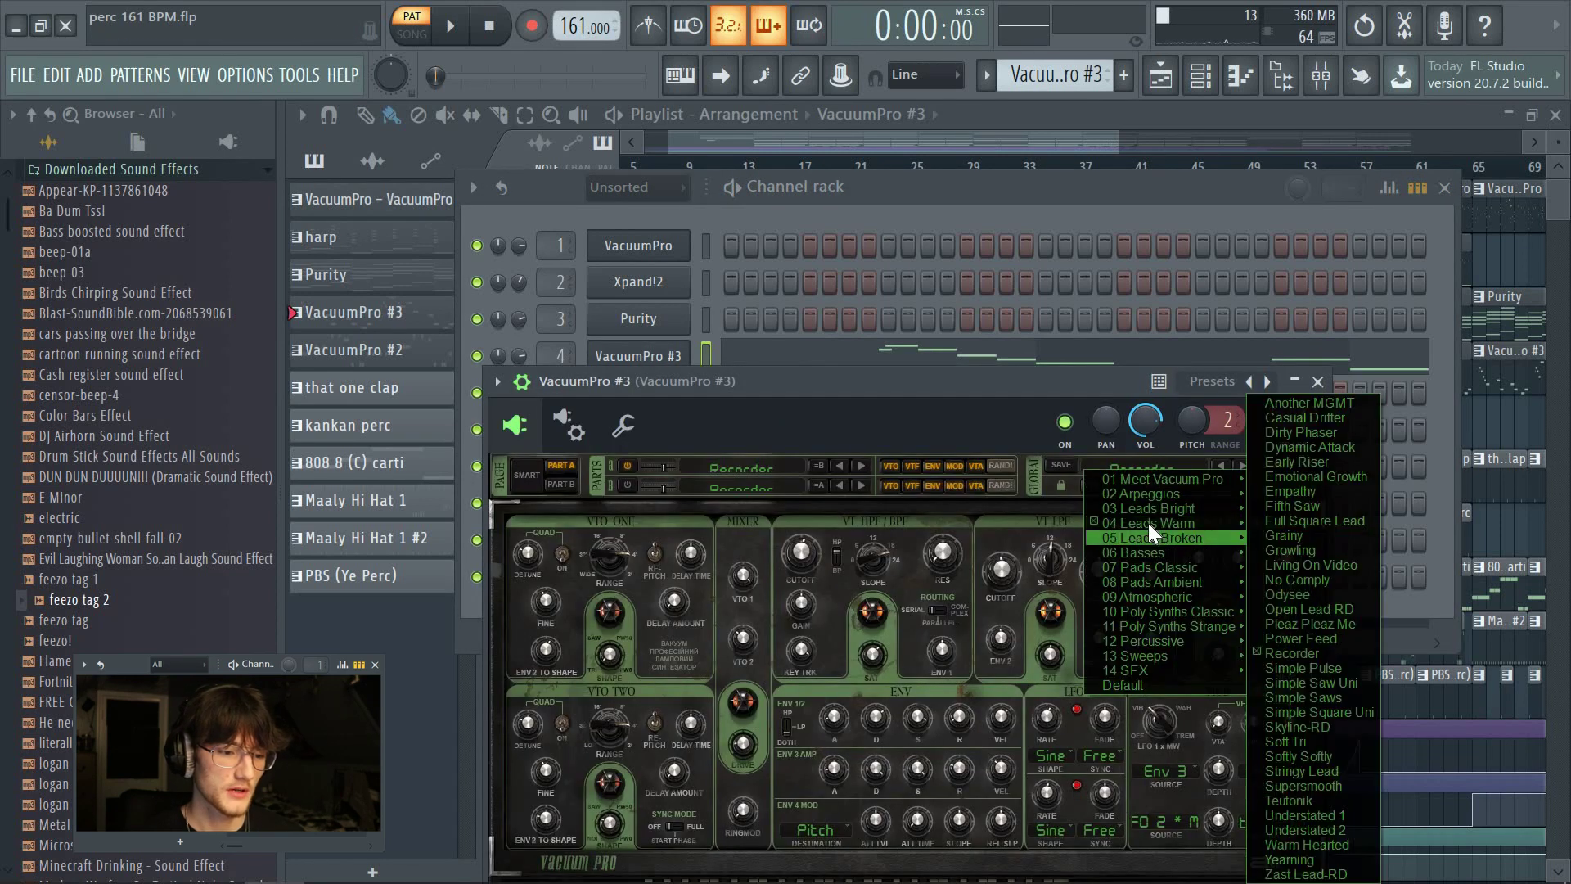
pyautogui.click(874, 201)
pyautogui.click(872, 198)
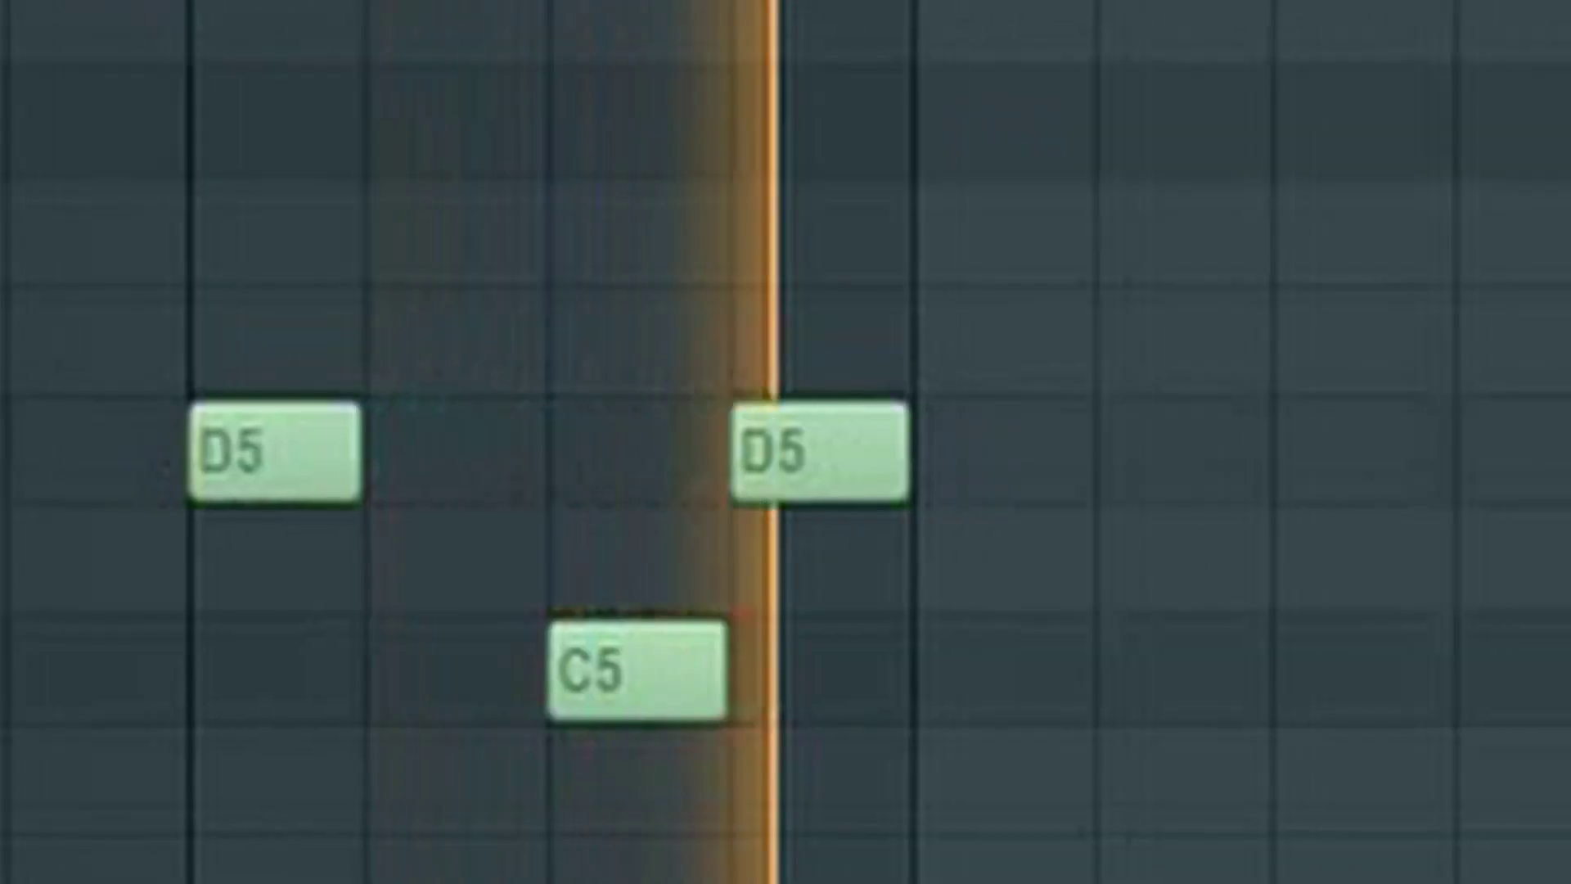
# Open the VacuumPro #2 channel's notes in the piano roll, play the pattern and close the piano roll.
pyautogui.click(1200, 76)
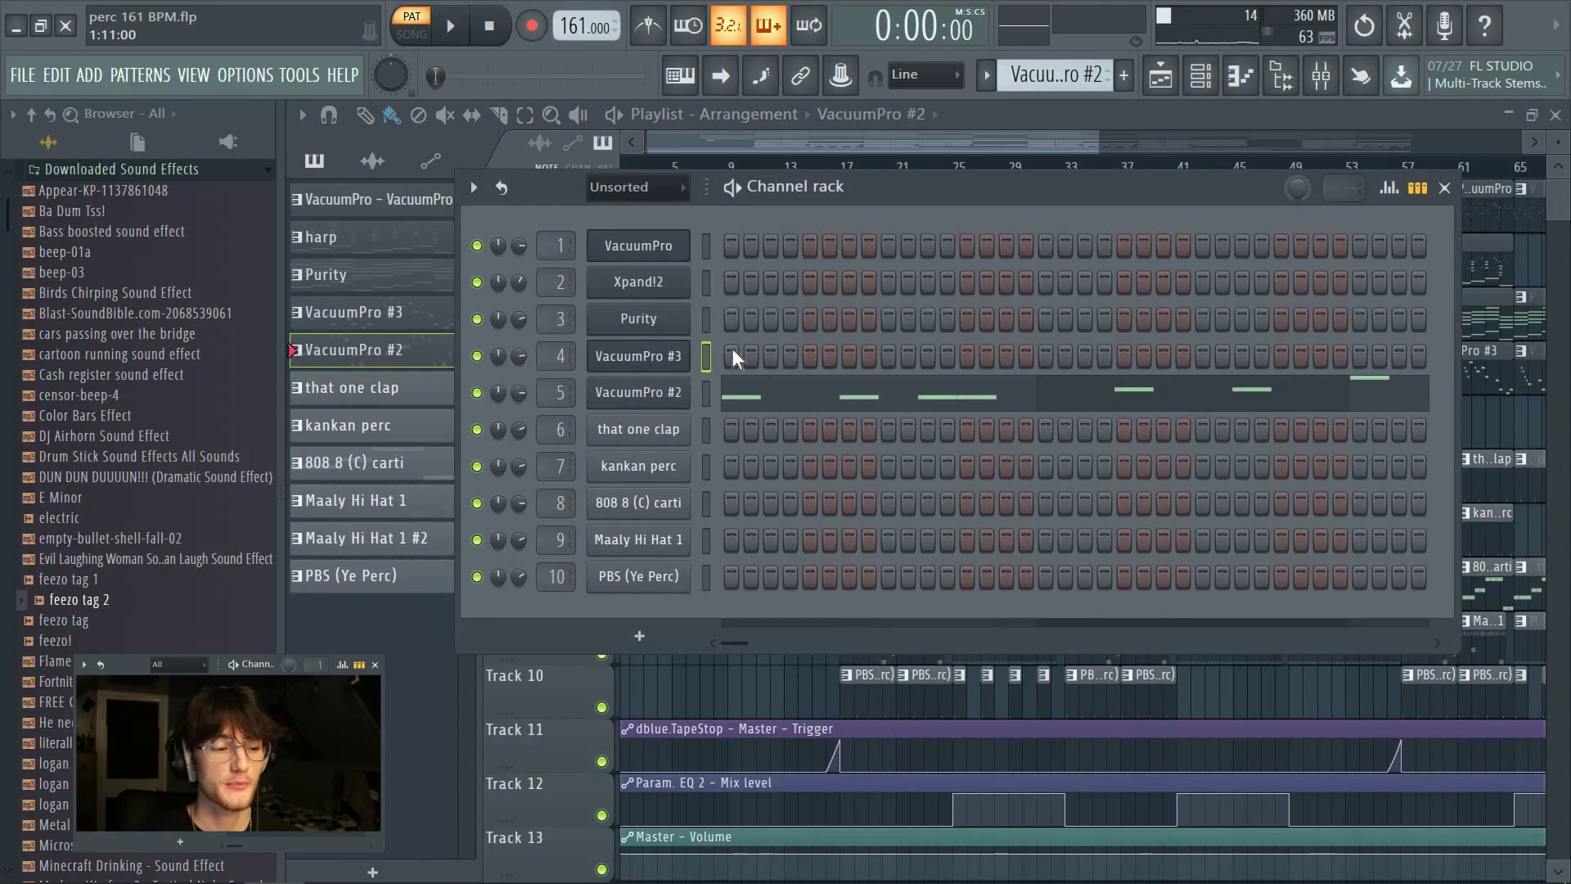
pyautogui.click(822, 396)
pyautogui.scroll(-5, 688, 338)
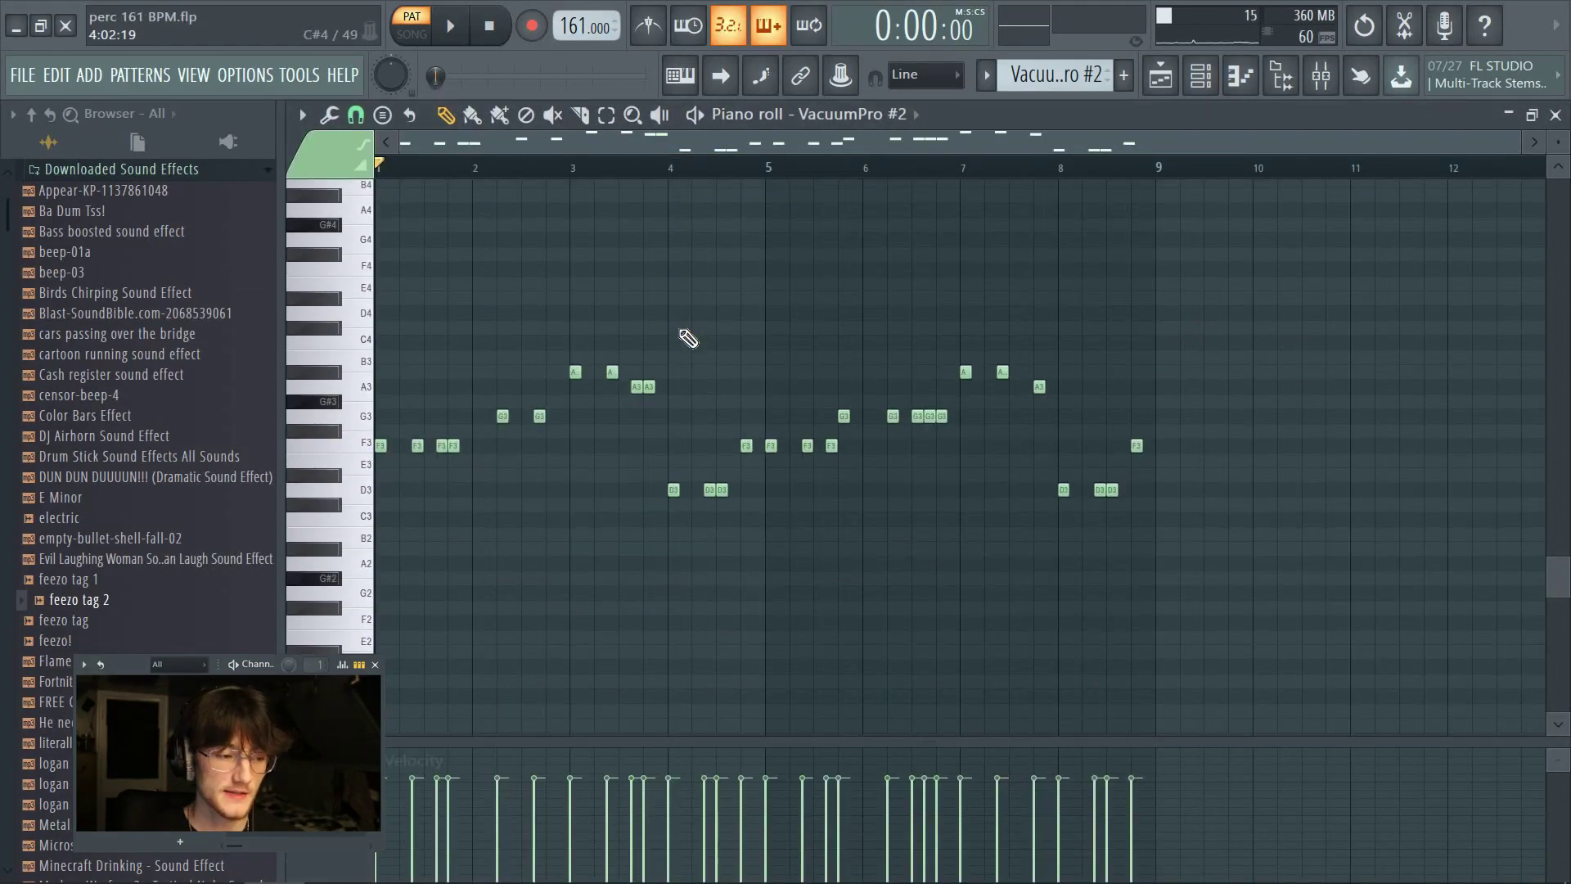
pyautogui.press('space')
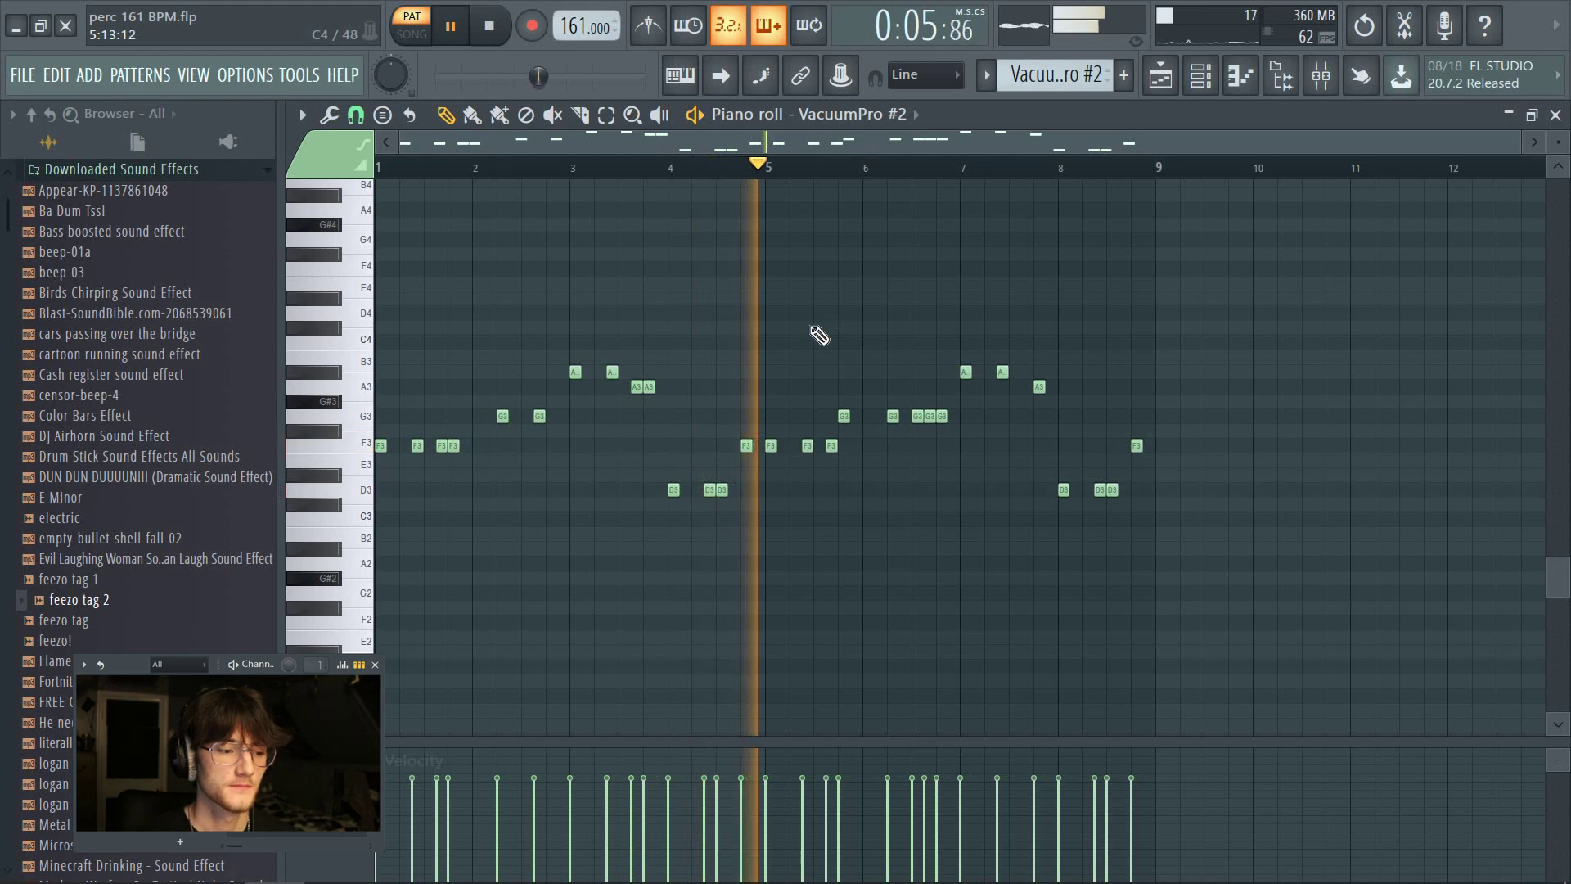
pyautogui.press('space')
pyautogui.click(1556, 119)
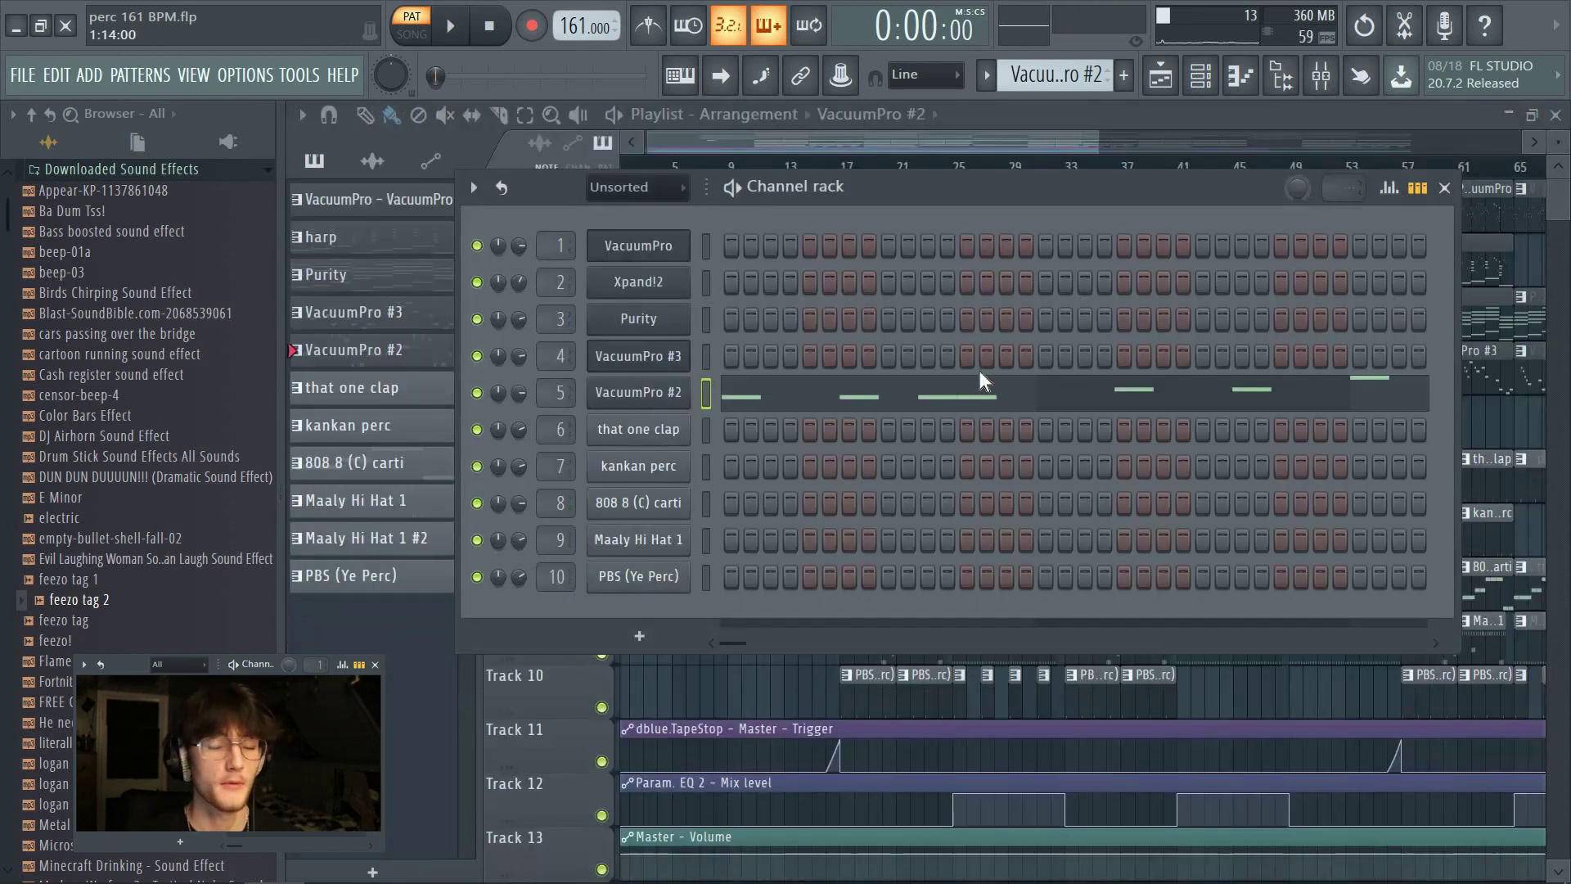
# Open the mixer and examine the Fruity parametric EQ 2 settings on the VacuumPro track.
pyautogui.click(1241, 75)
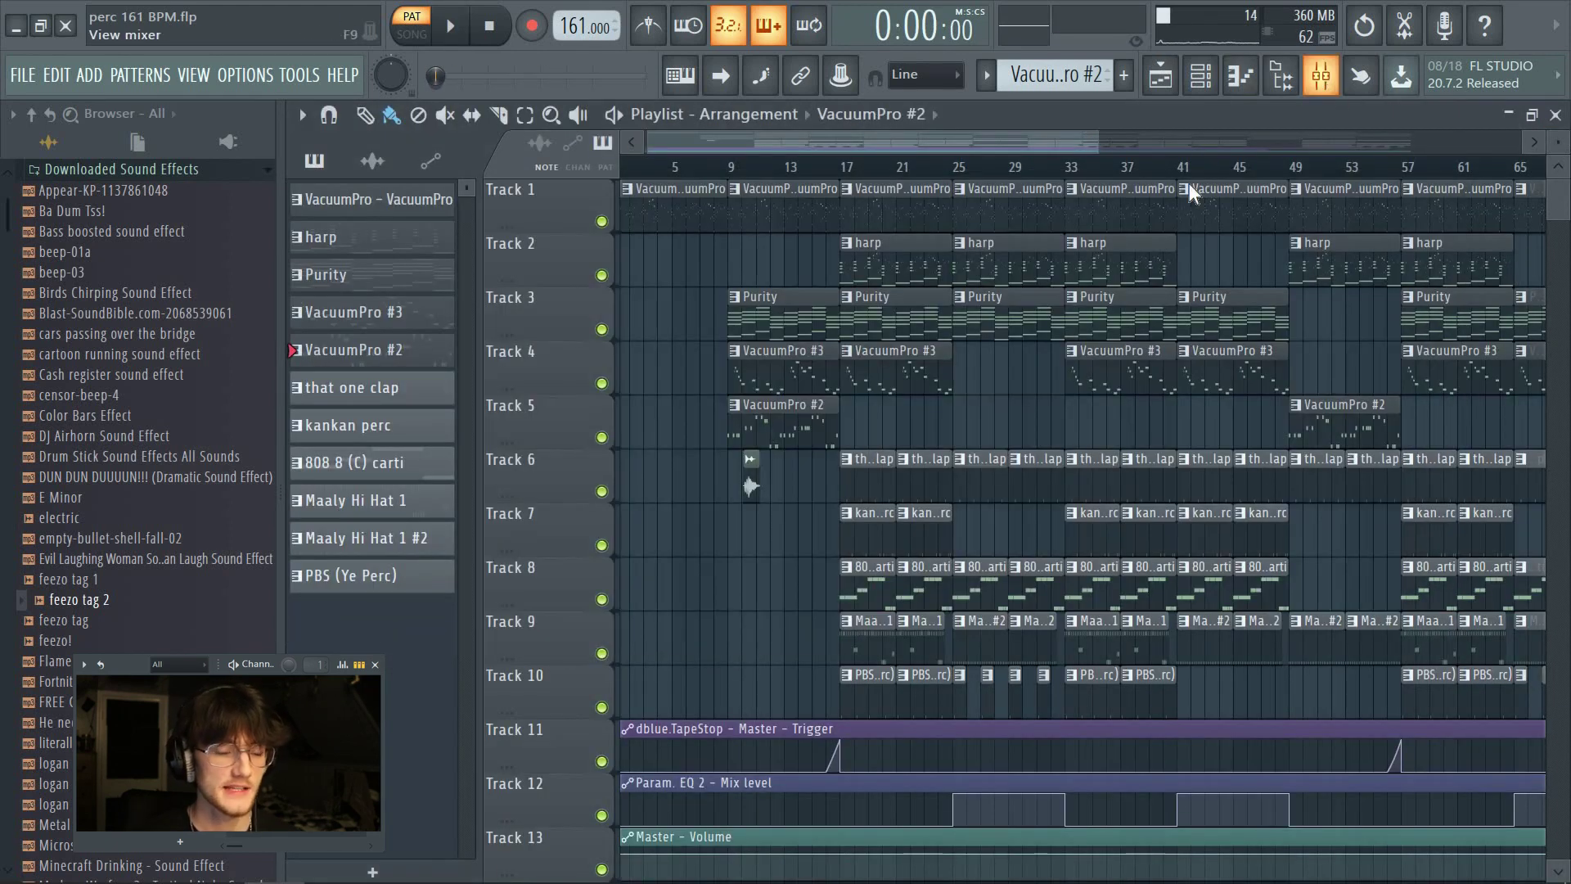
pyautogui.click(1320, 74)
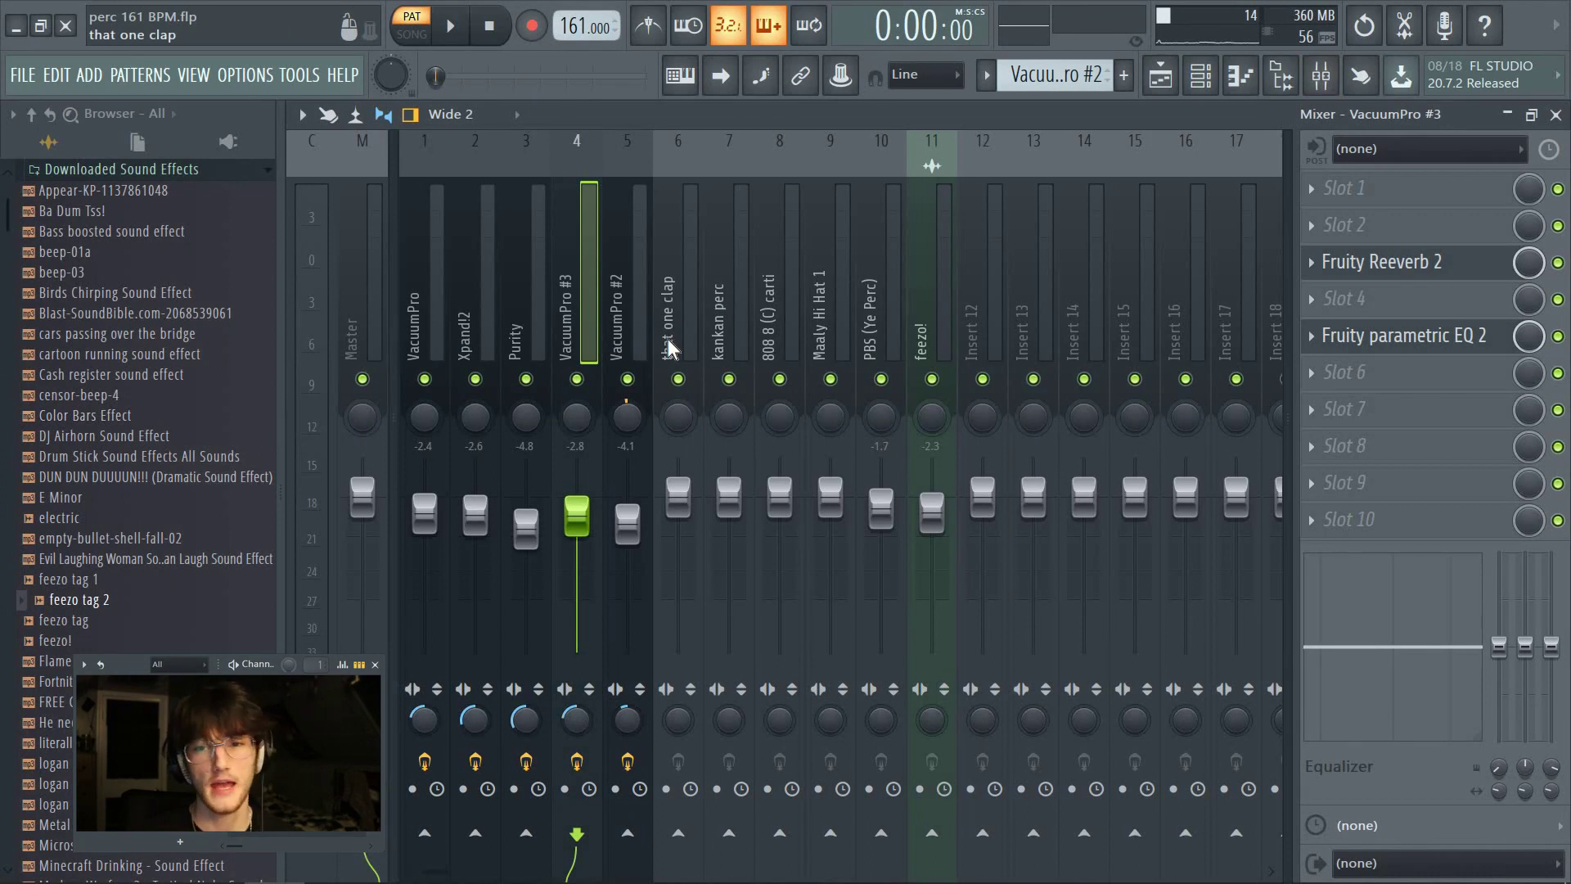
pyautogui.click(718, 337)
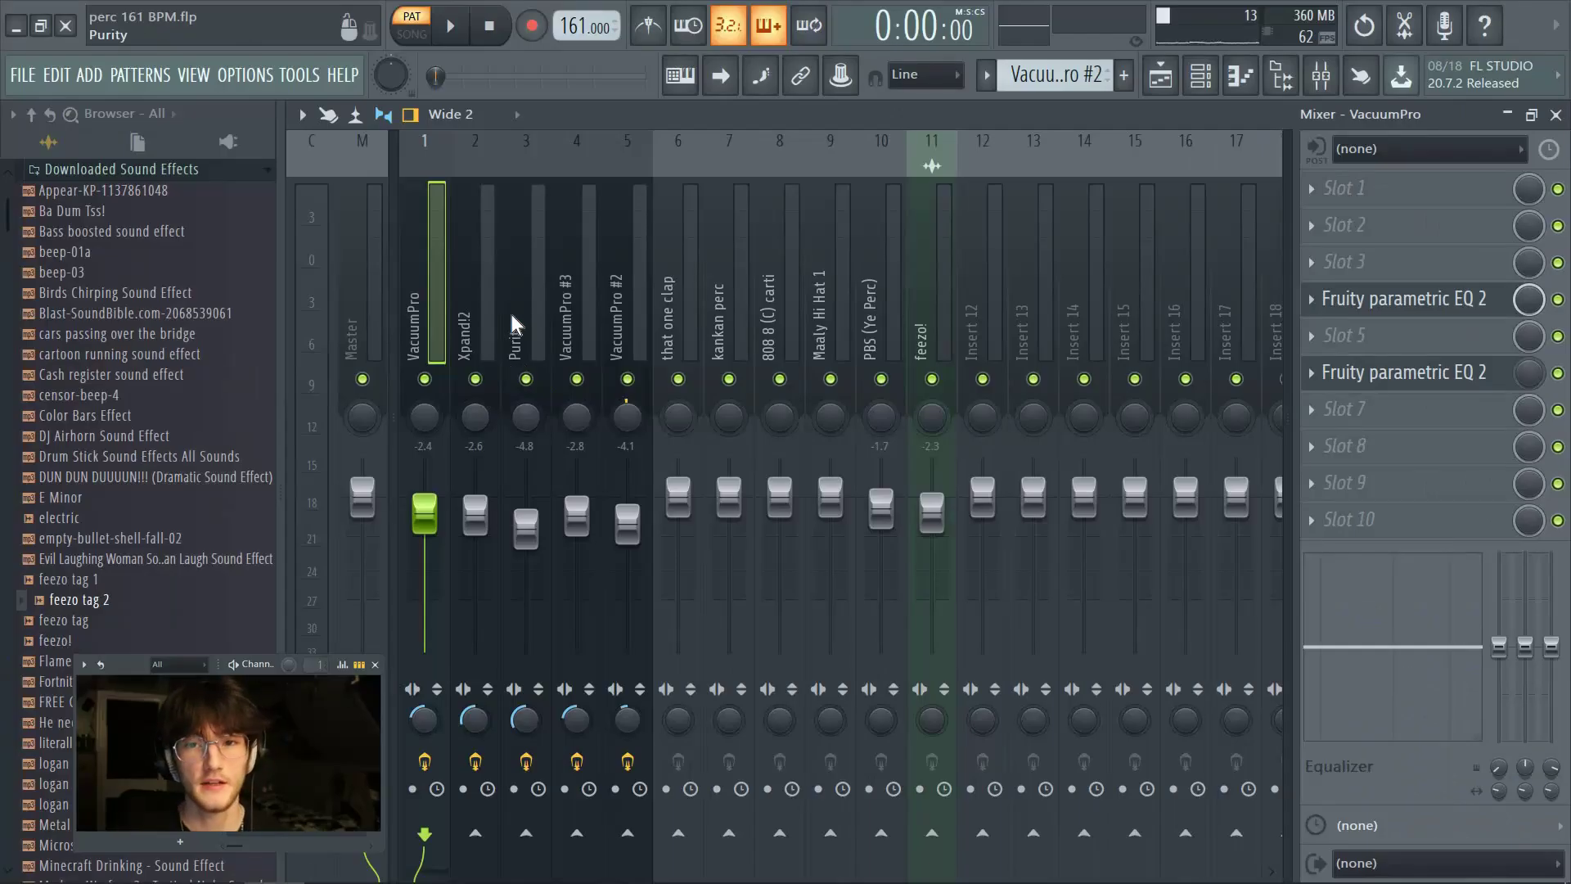
pyautogui.click(1421, 300)
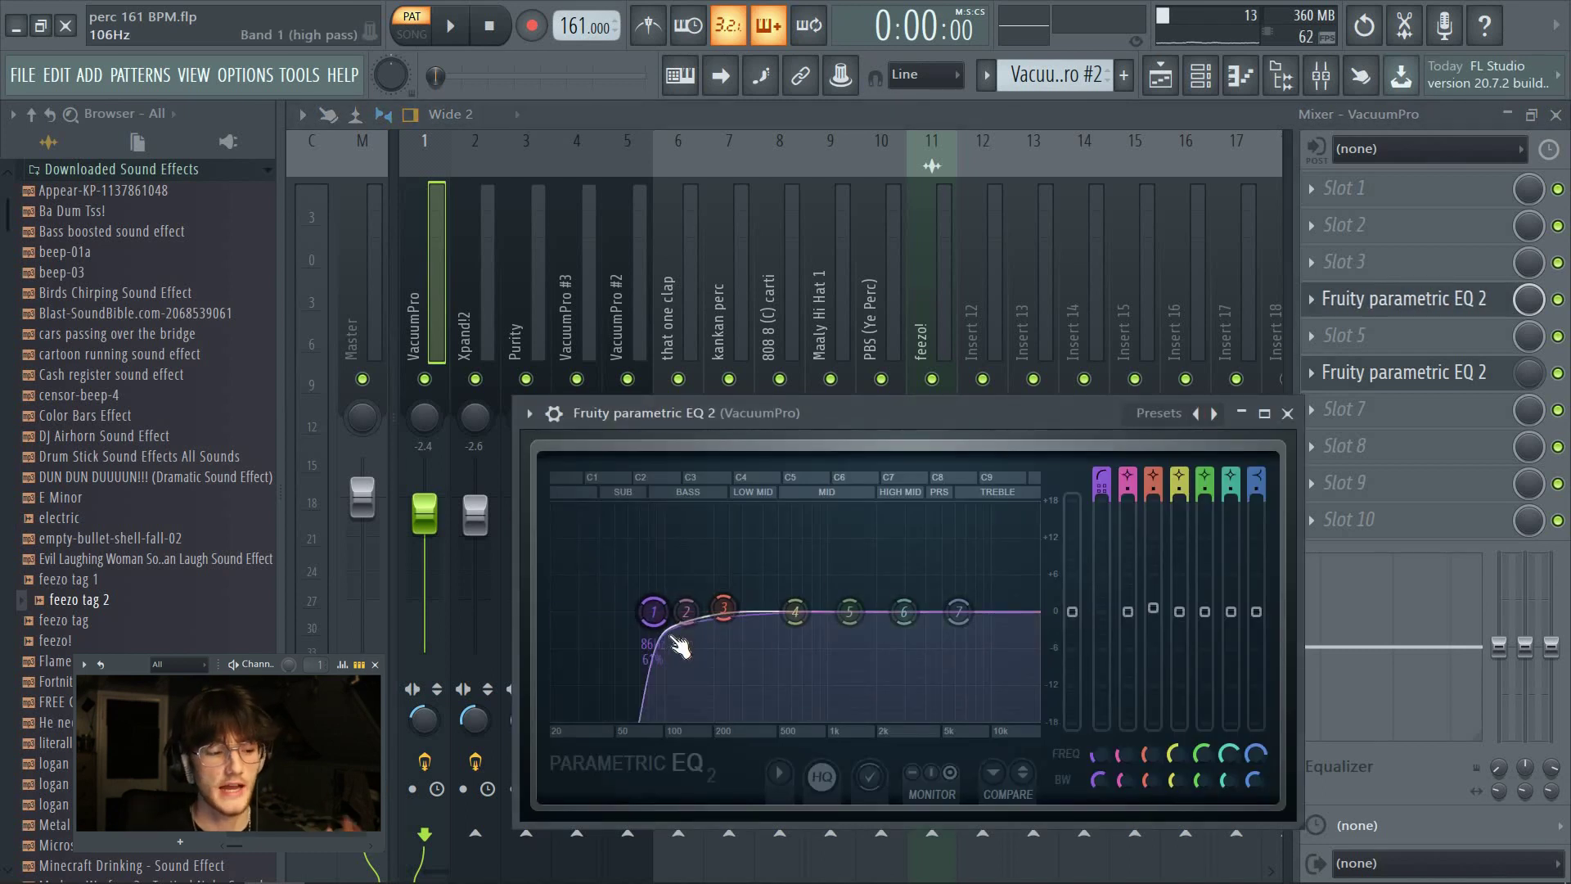
# Examine the Xpand!2 track's Fruity parametric EQ 2 and the Purity track's Fruity Reeverb 2.
pyautogui.click(468, 327)
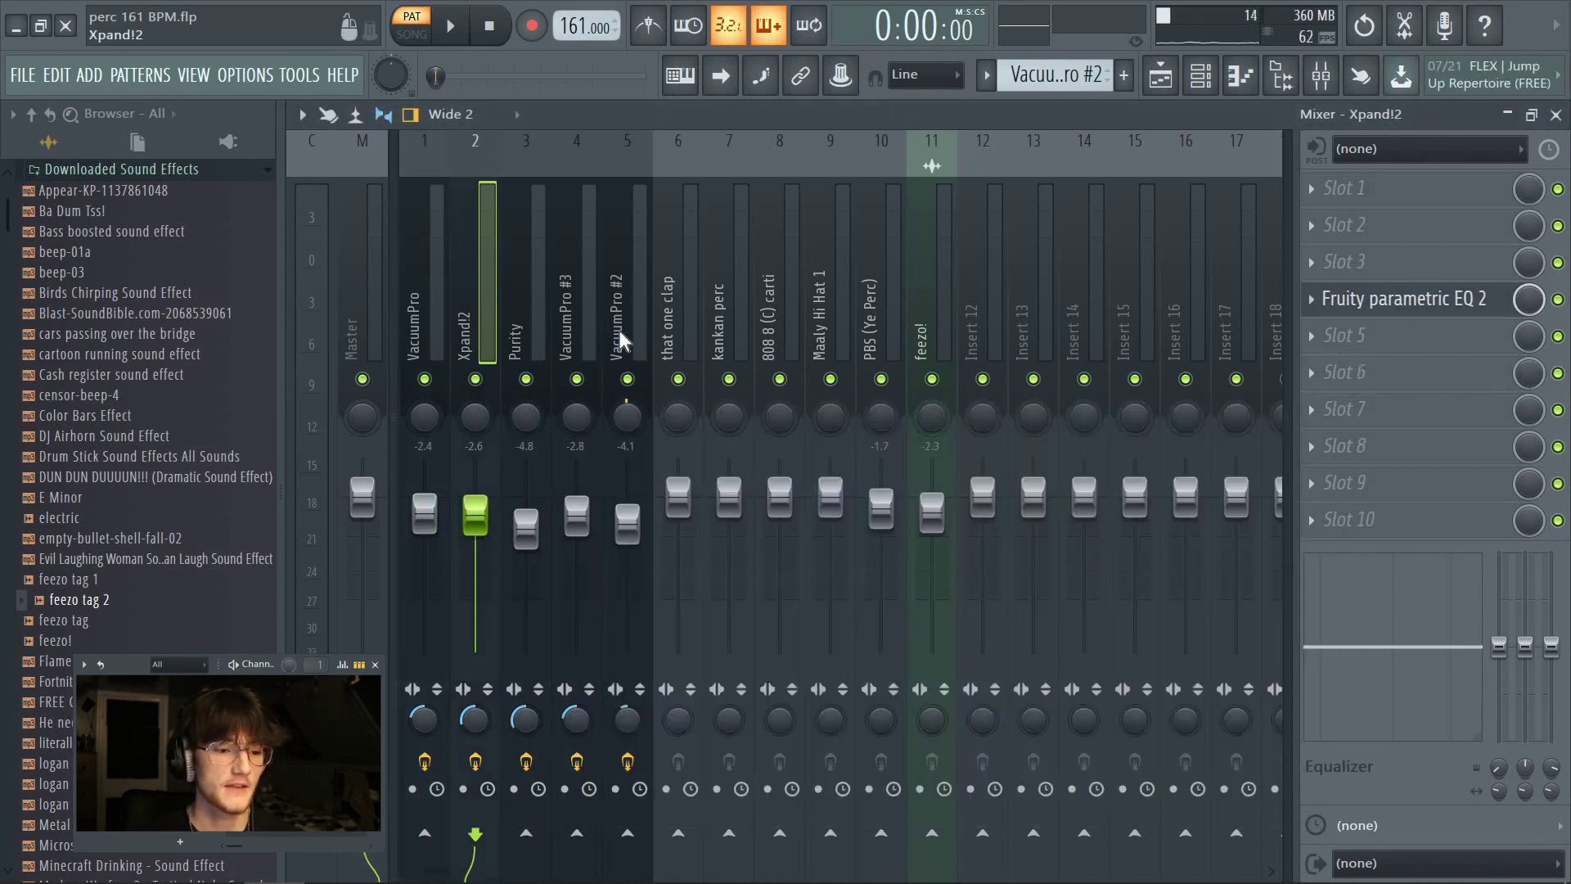
pyautogui.click(1408, 299)
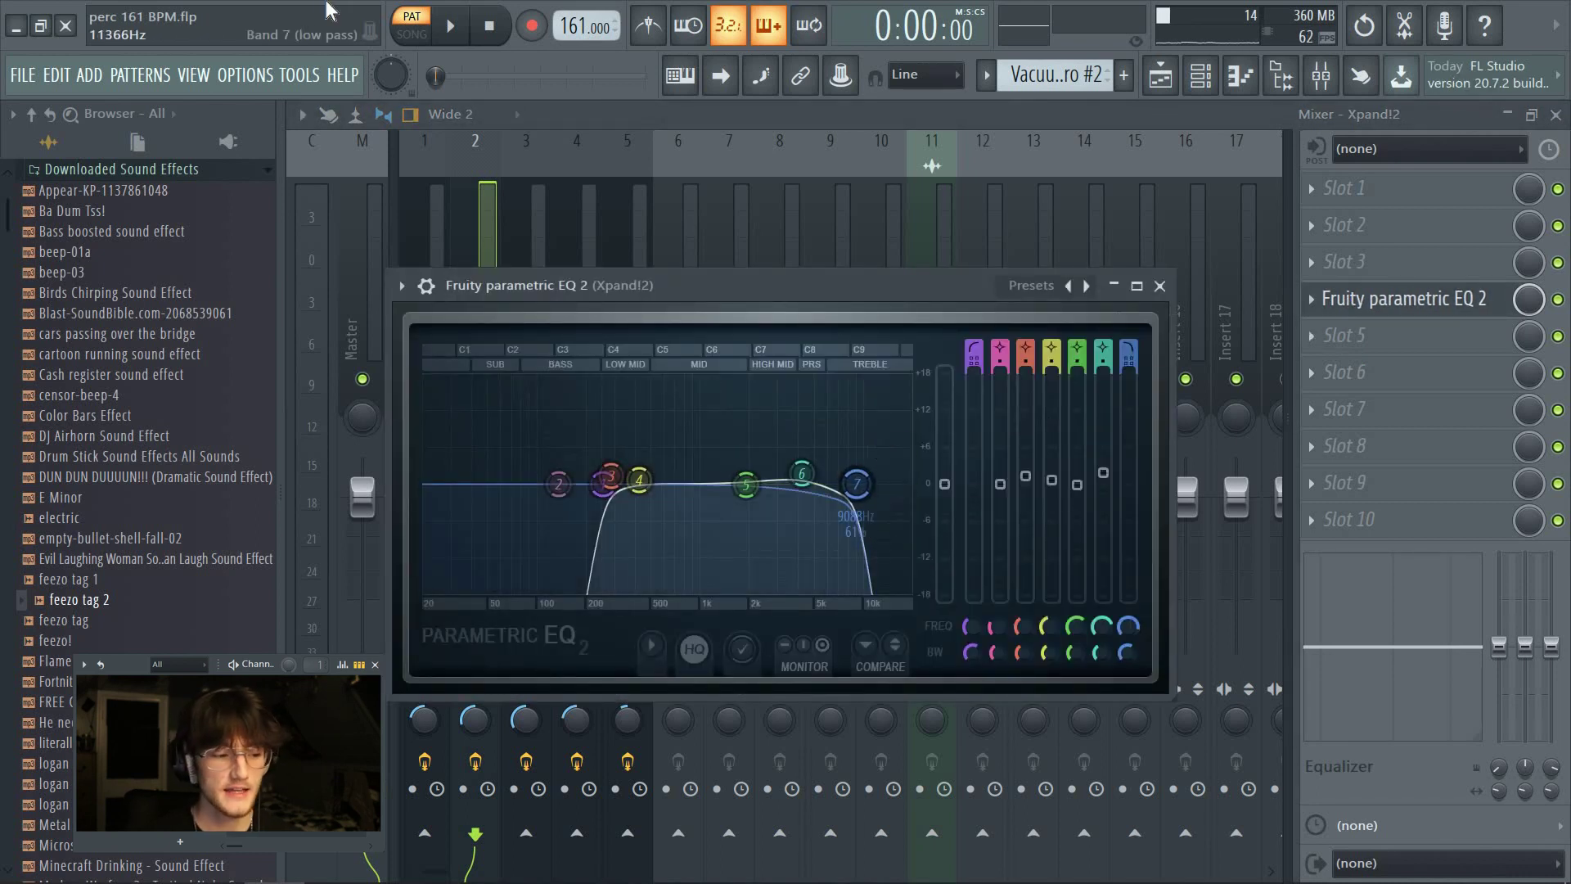
pyautogui.click(548, 247)
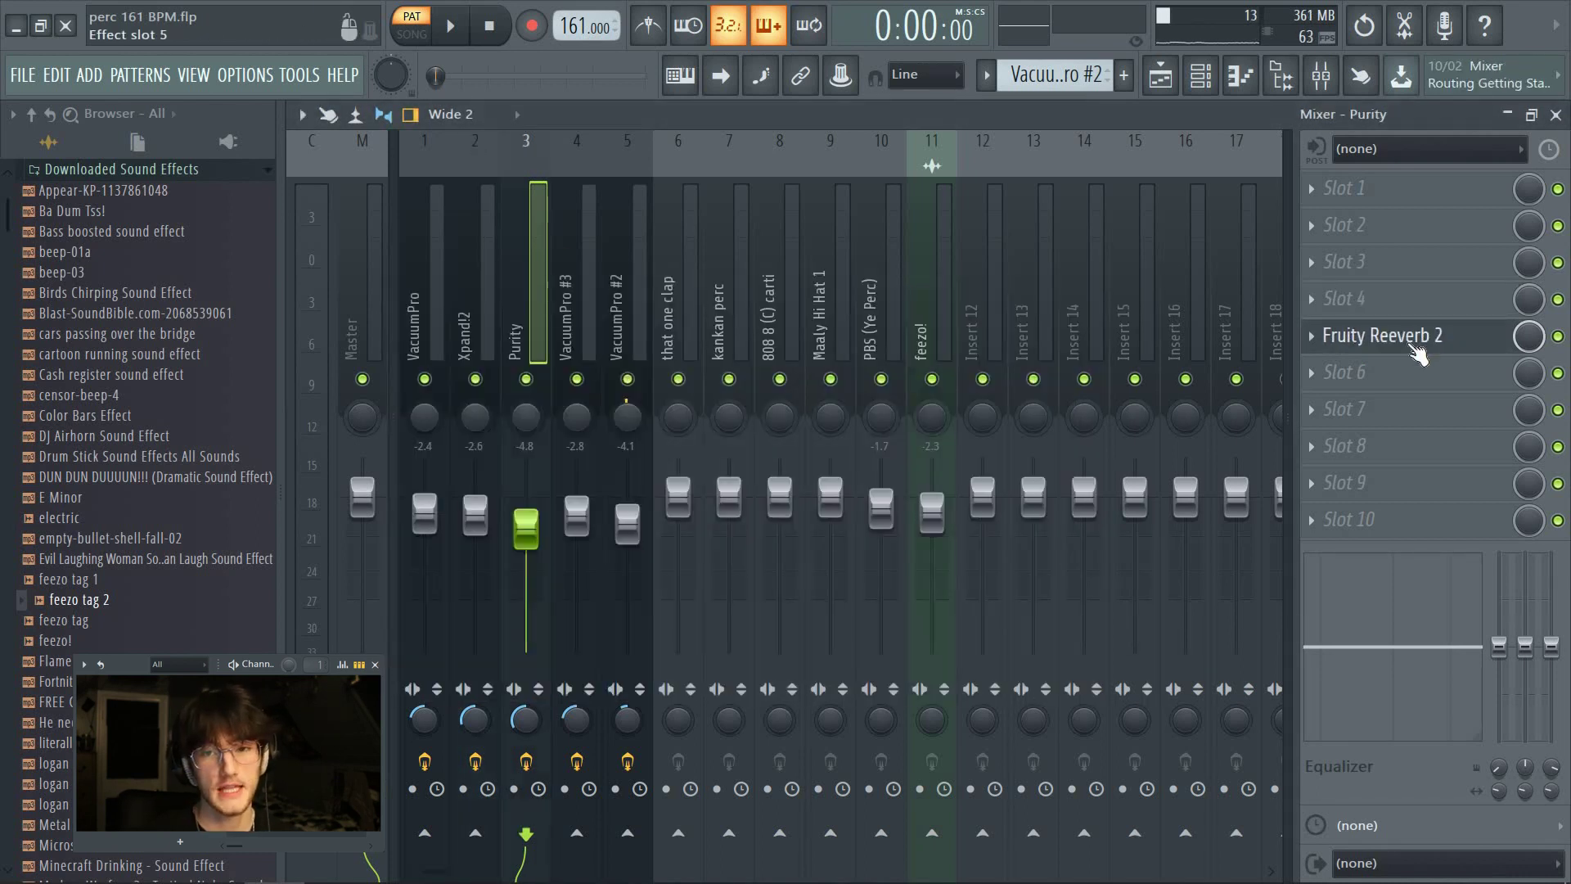
pyautogui.click(1418, 352)
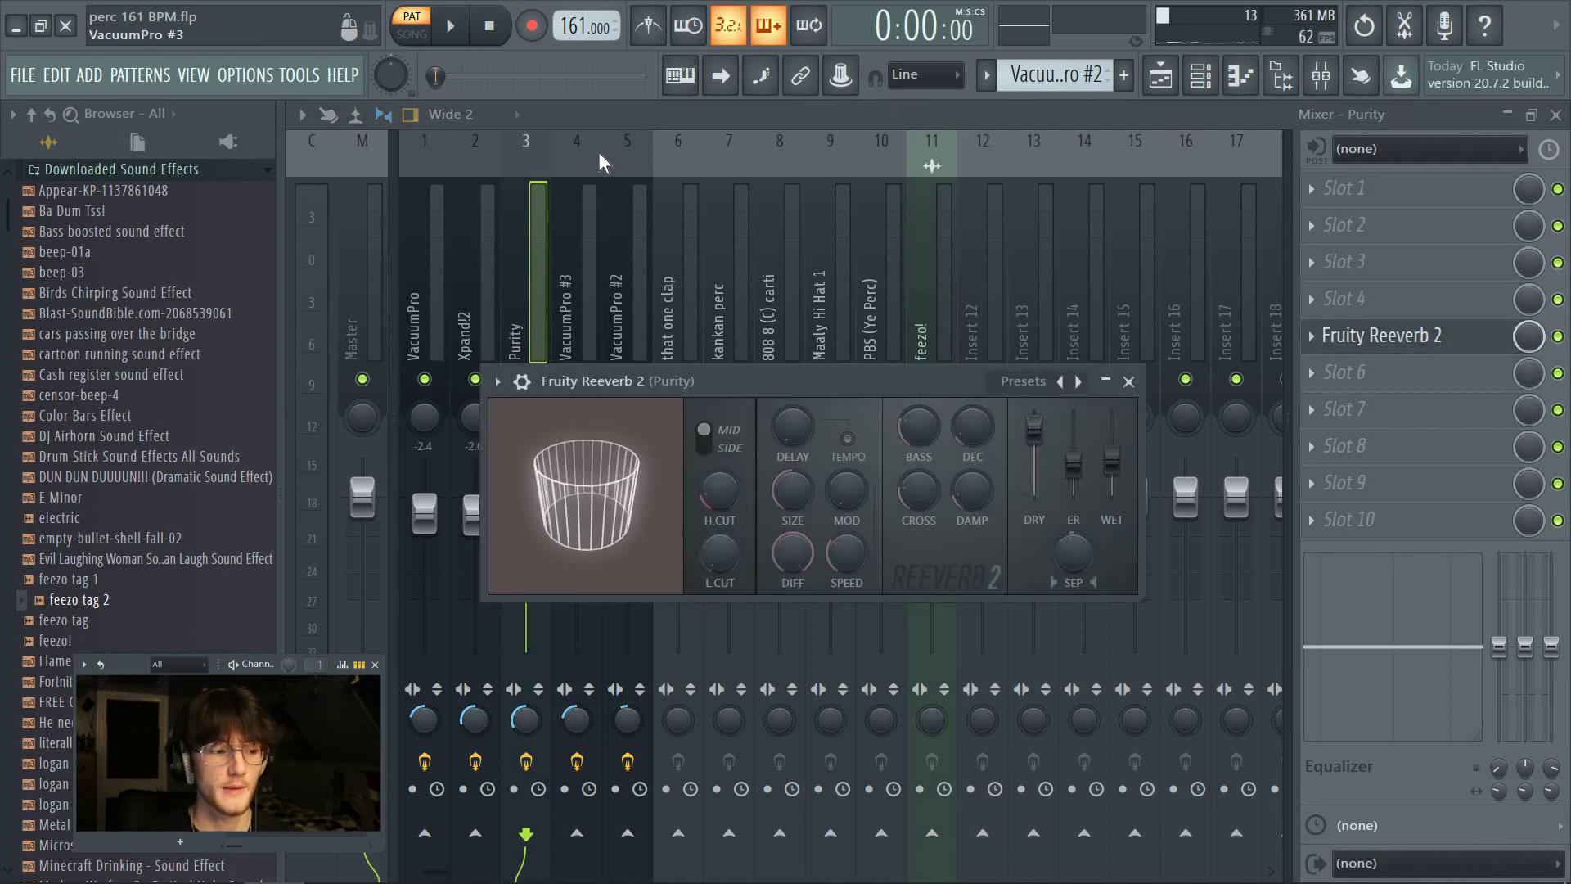
# Examine the Fruity Reeverb 2 and Fruity parametric EQ 2 settings on the VacuumPro #3 mixer track.
pyautogui.click(579, 279)
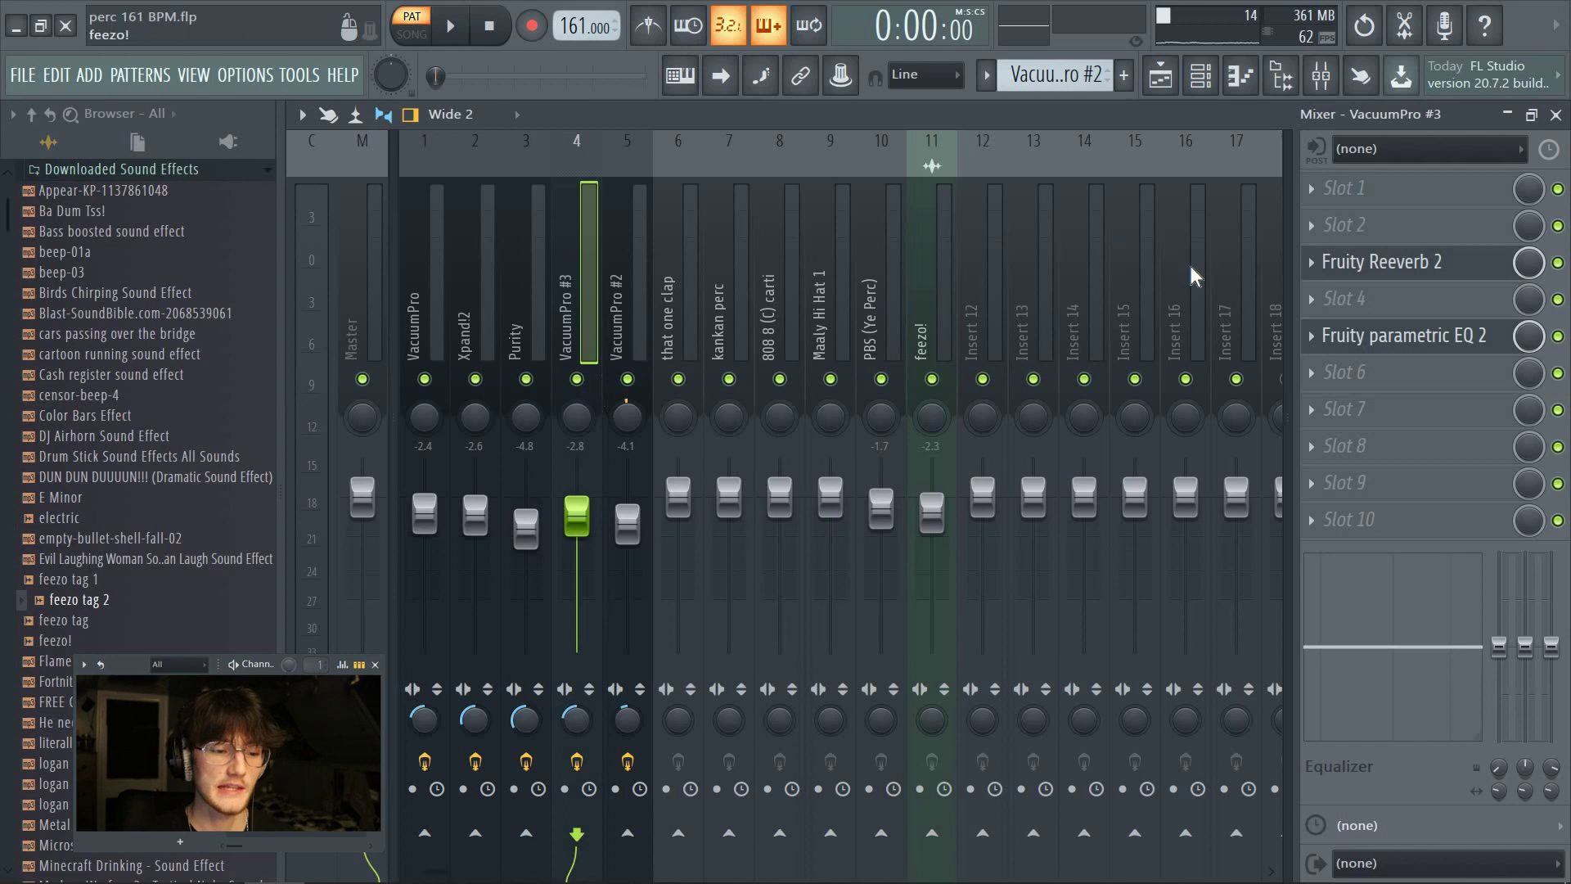
pyautogui.click(1424, 264)
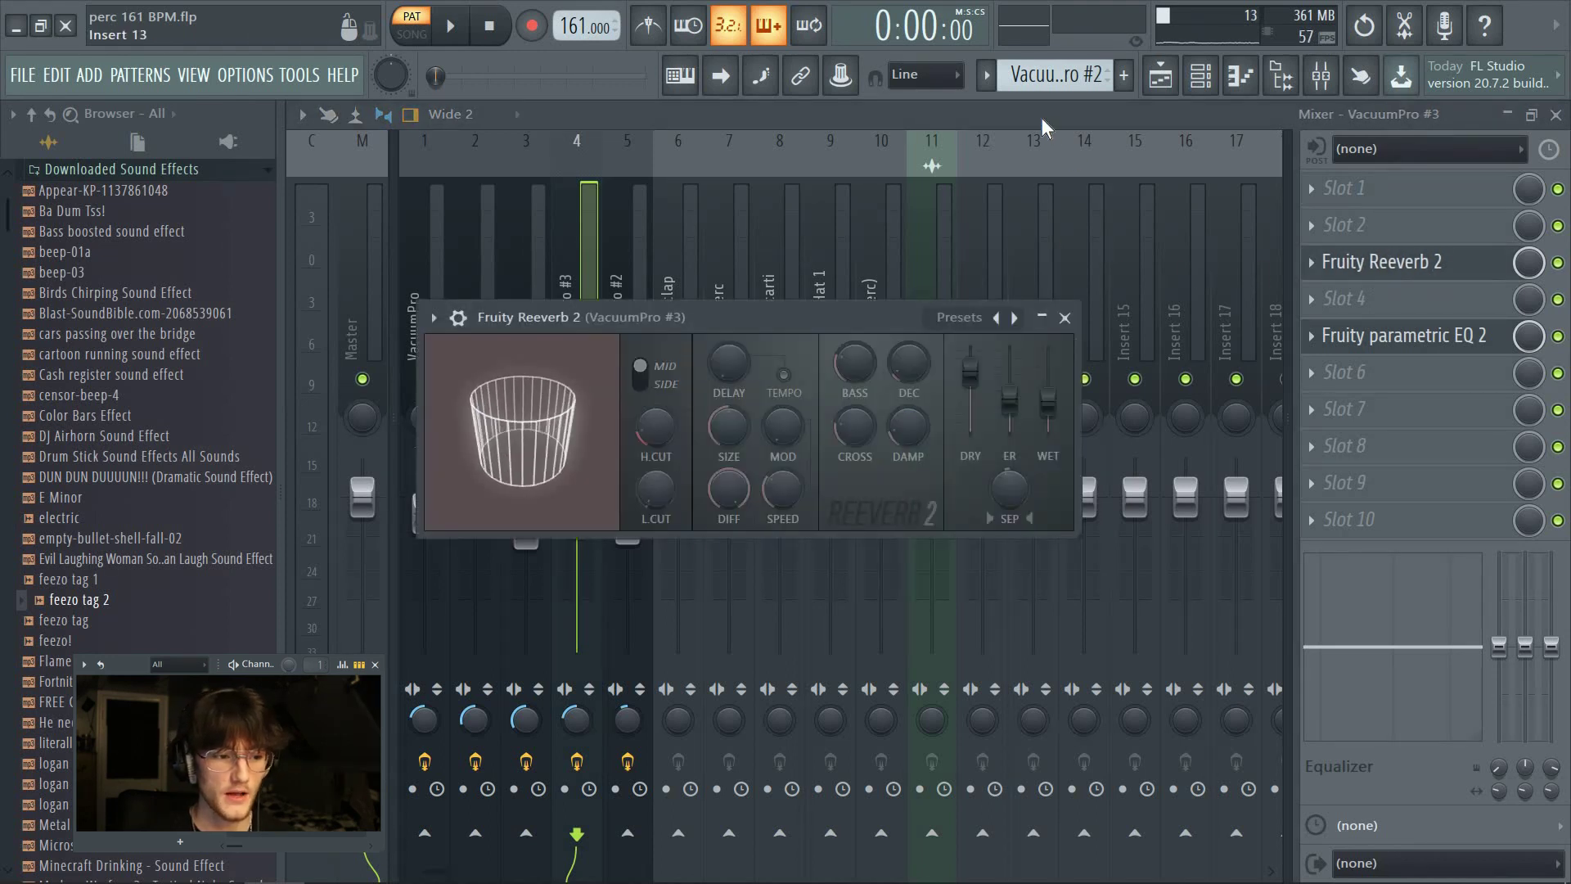
pyautogui.click(1065, 317)
pyautogui.click(1458, 342)
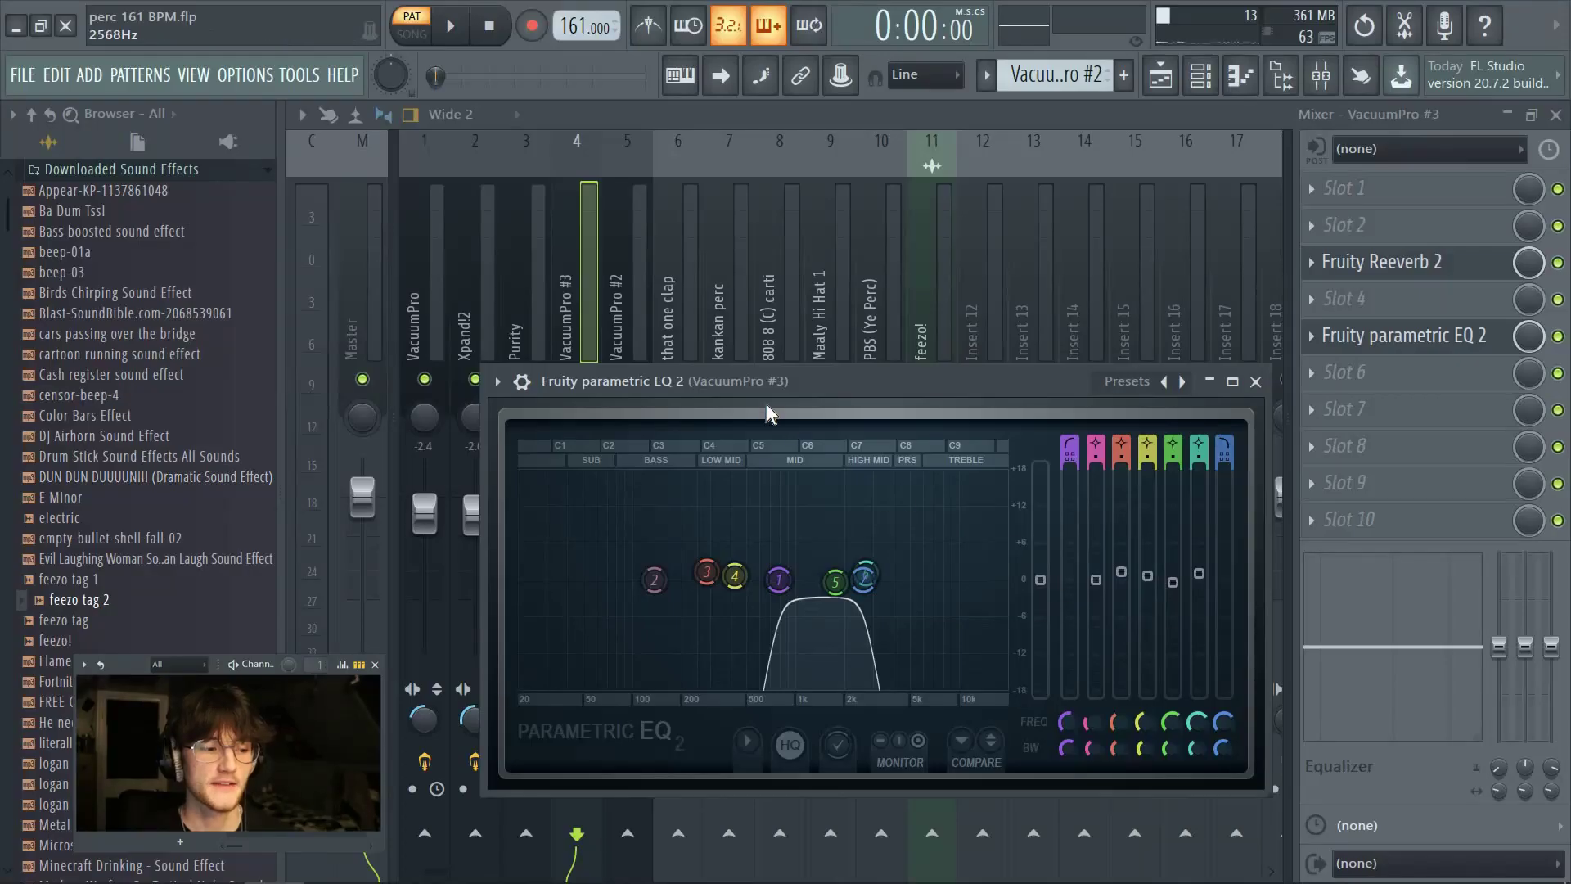
# Examine the VacuumPro #2 track's Fruity Stereo Enhancer with its preset list and its Fruity parametric EQ 2.
pyautogui.click(577, 351)
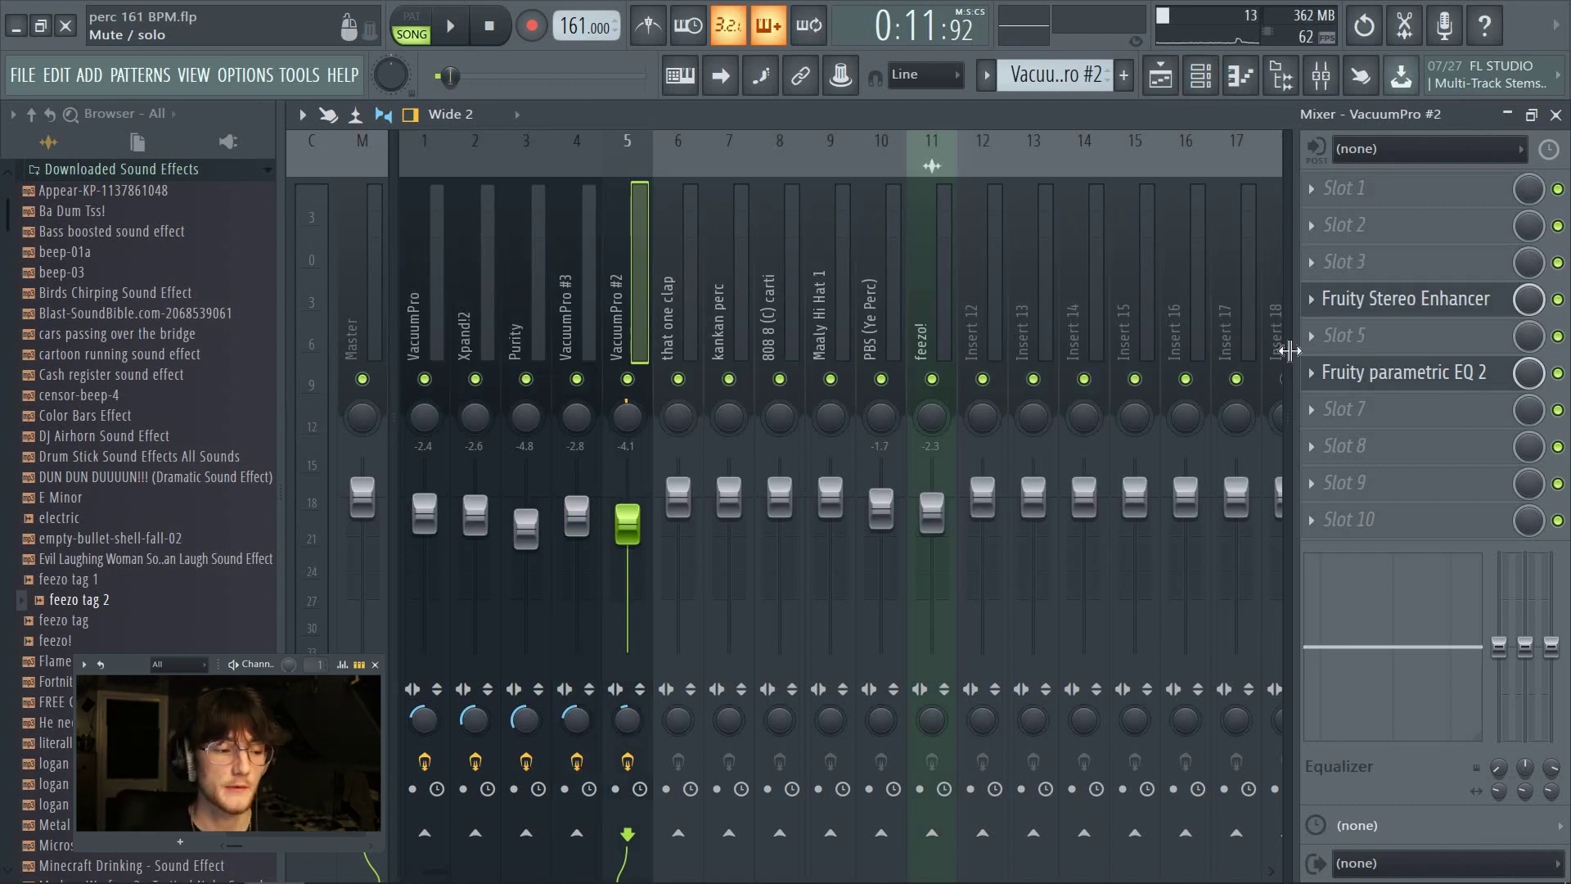
pyautogui.click(1352, 299)
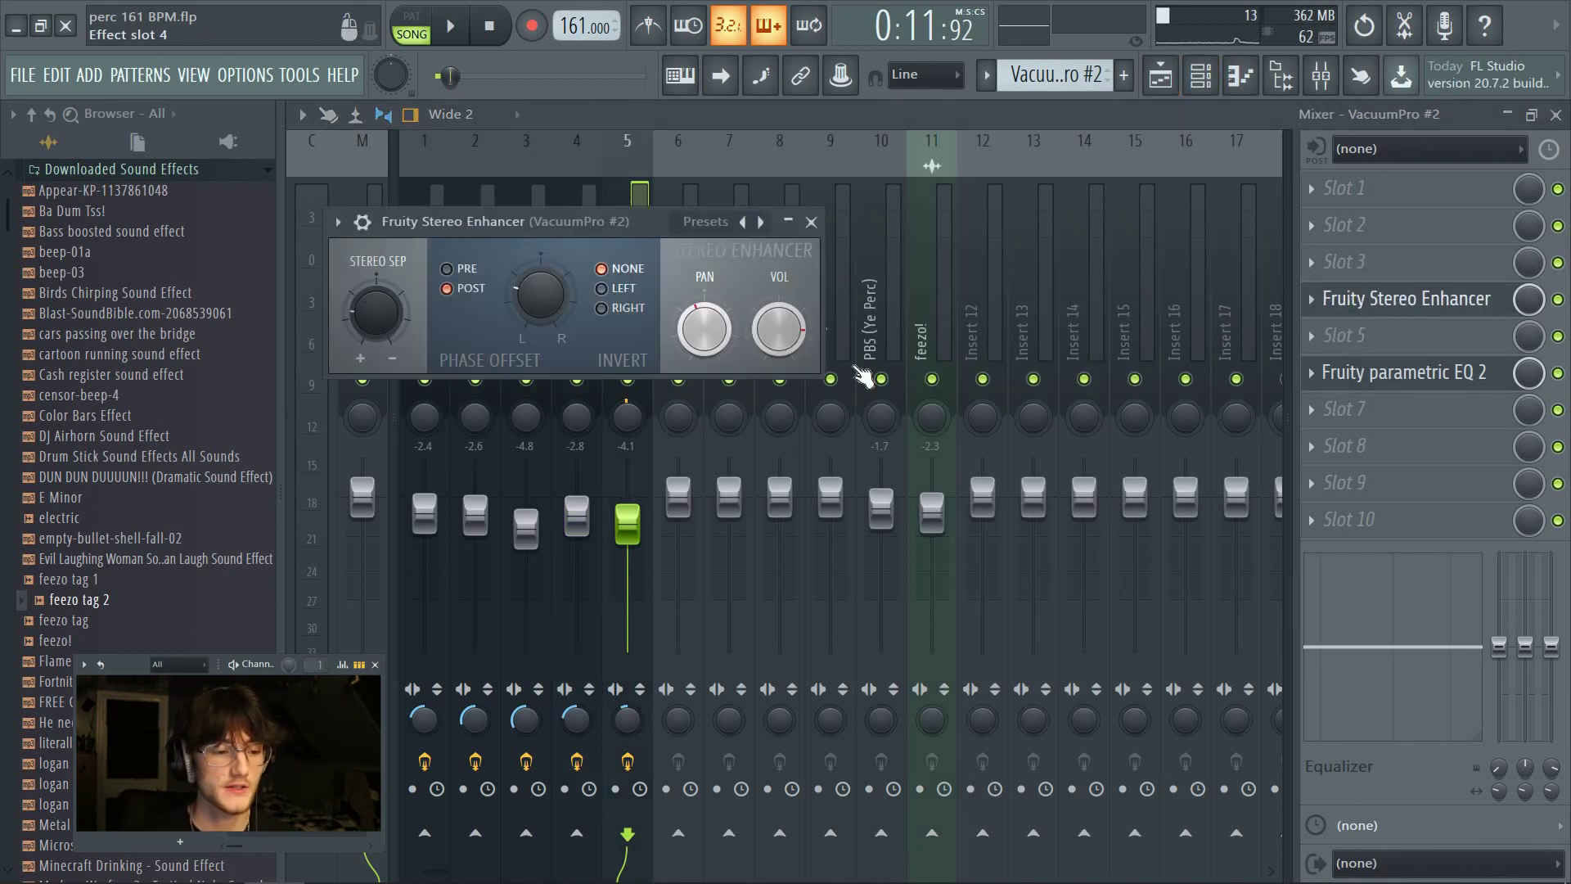
pyautogui.click(337, 222)
pyautogui.moveTo(474, 308)
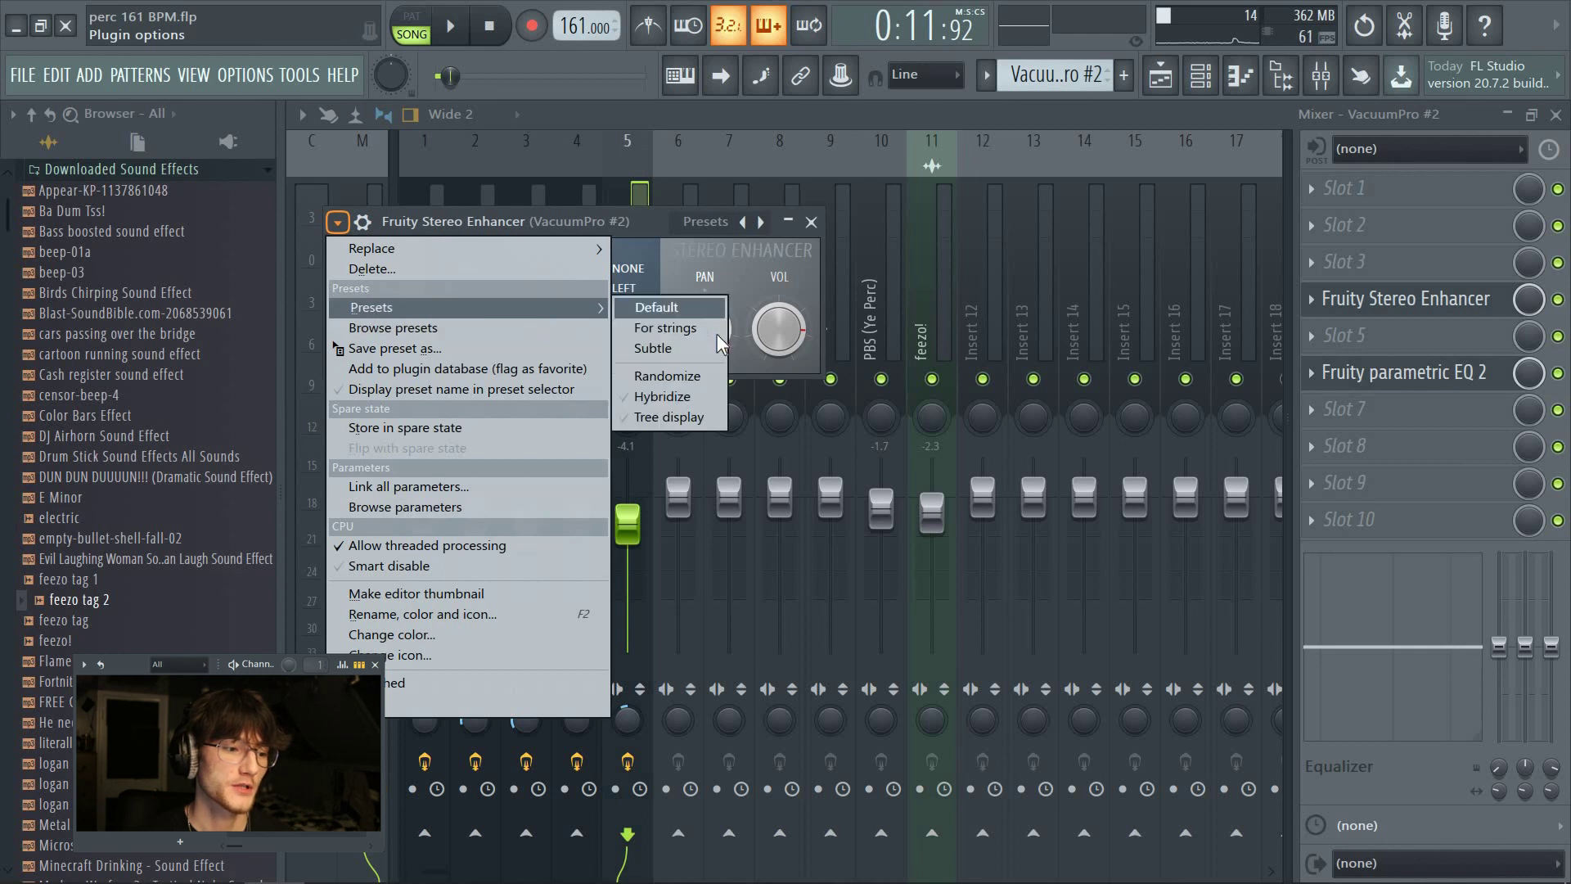
pyautogui.click(810, 224)
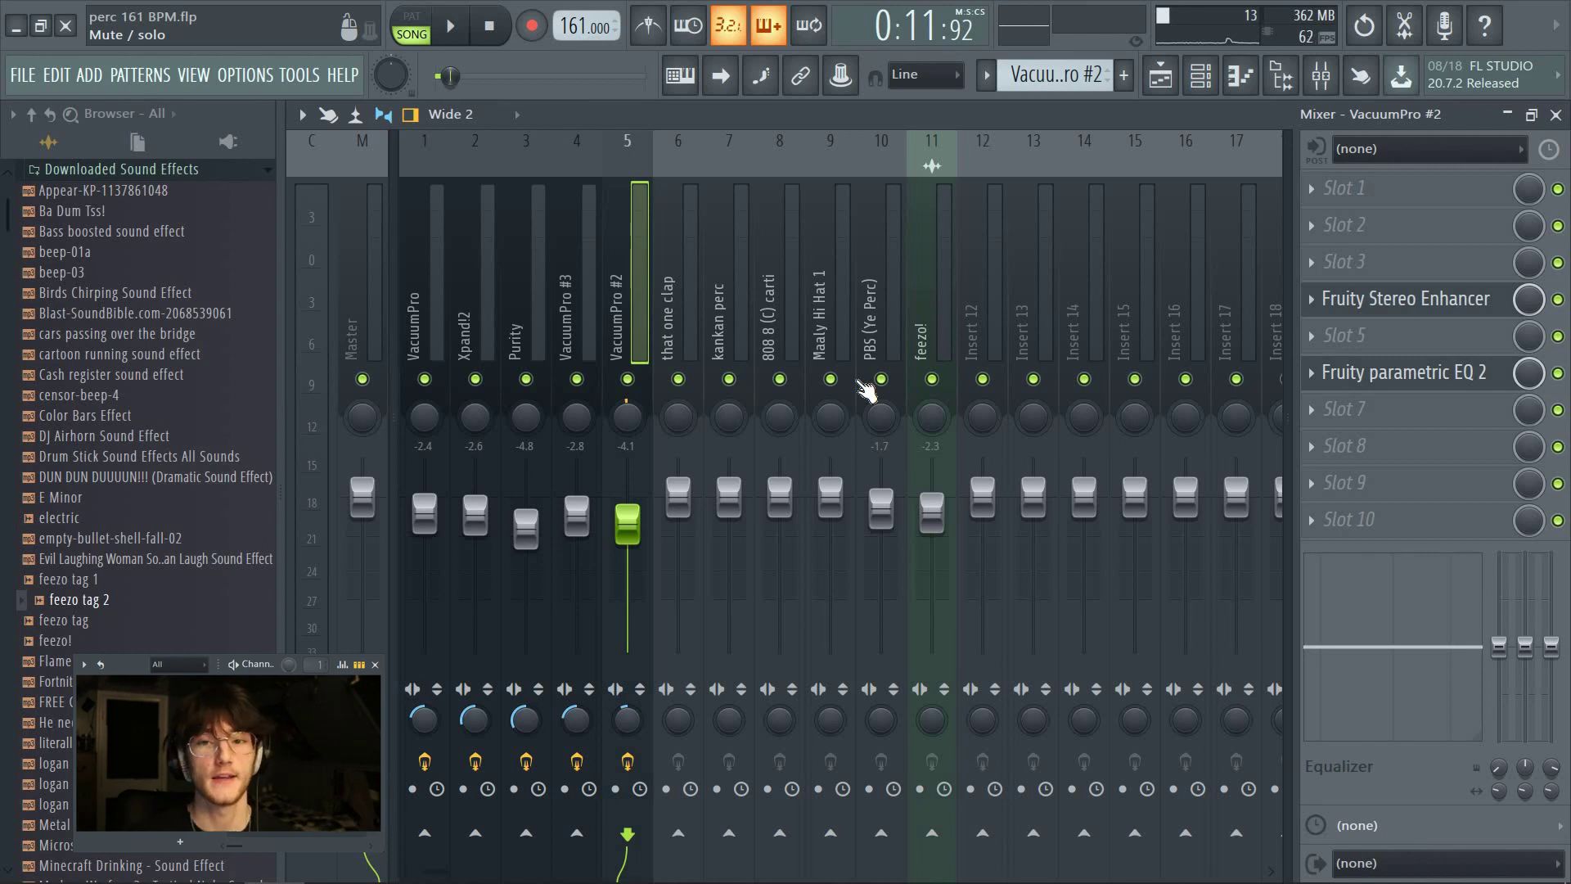
pyautogui.click(1367, 378)
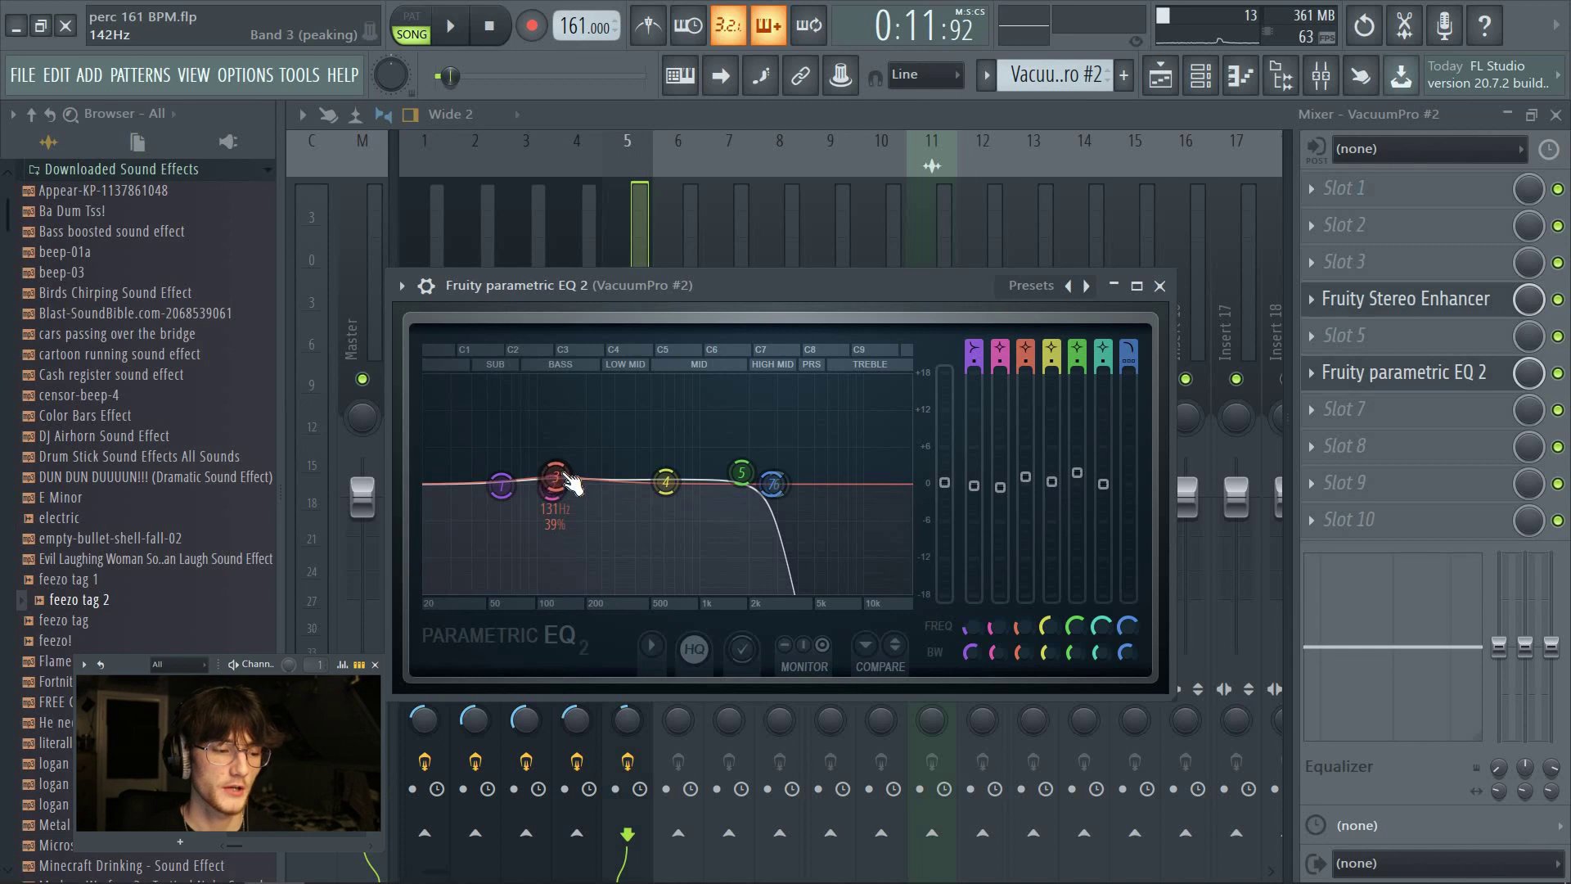
pyautogui.click(619, 233)
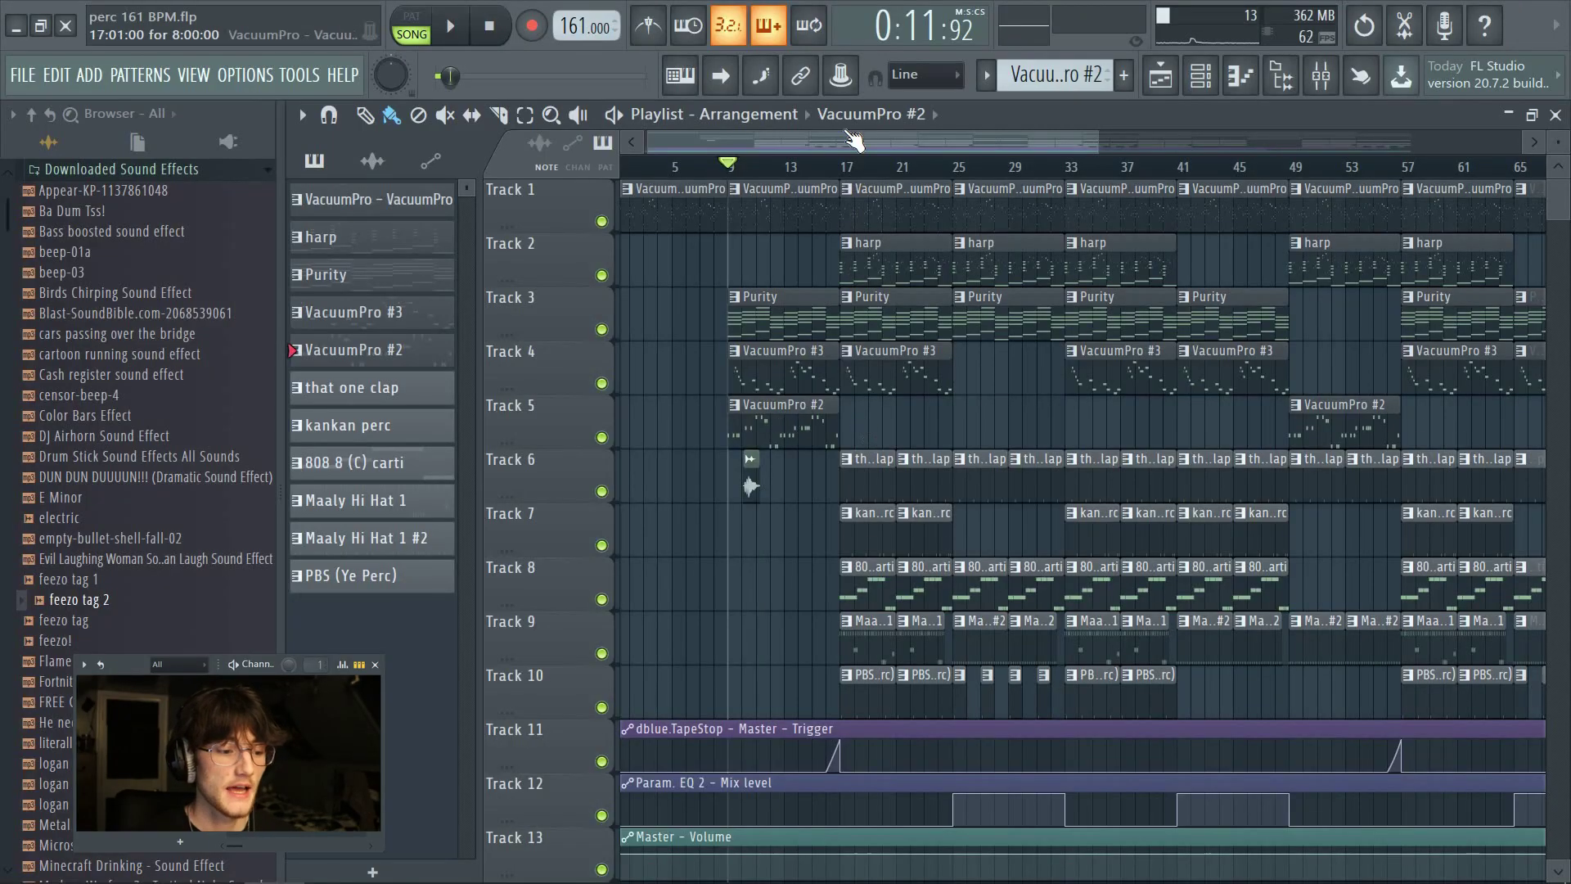
# Solo the drum tracks 6 through 10 in the playlist.
pyautogui.scroll(2, 848, 180)
pyautogui.rightClick(602, 491)
pyautogui.click(602, 545)
pyautogui.click(603, 599)
pyautogui.click(602, 653)
pyautogui.click(601, 707)
# Play the soloed drum tracks from bar 17 and stop playback.
pyautogui.click(830, 167)
pyautogui.press('space')
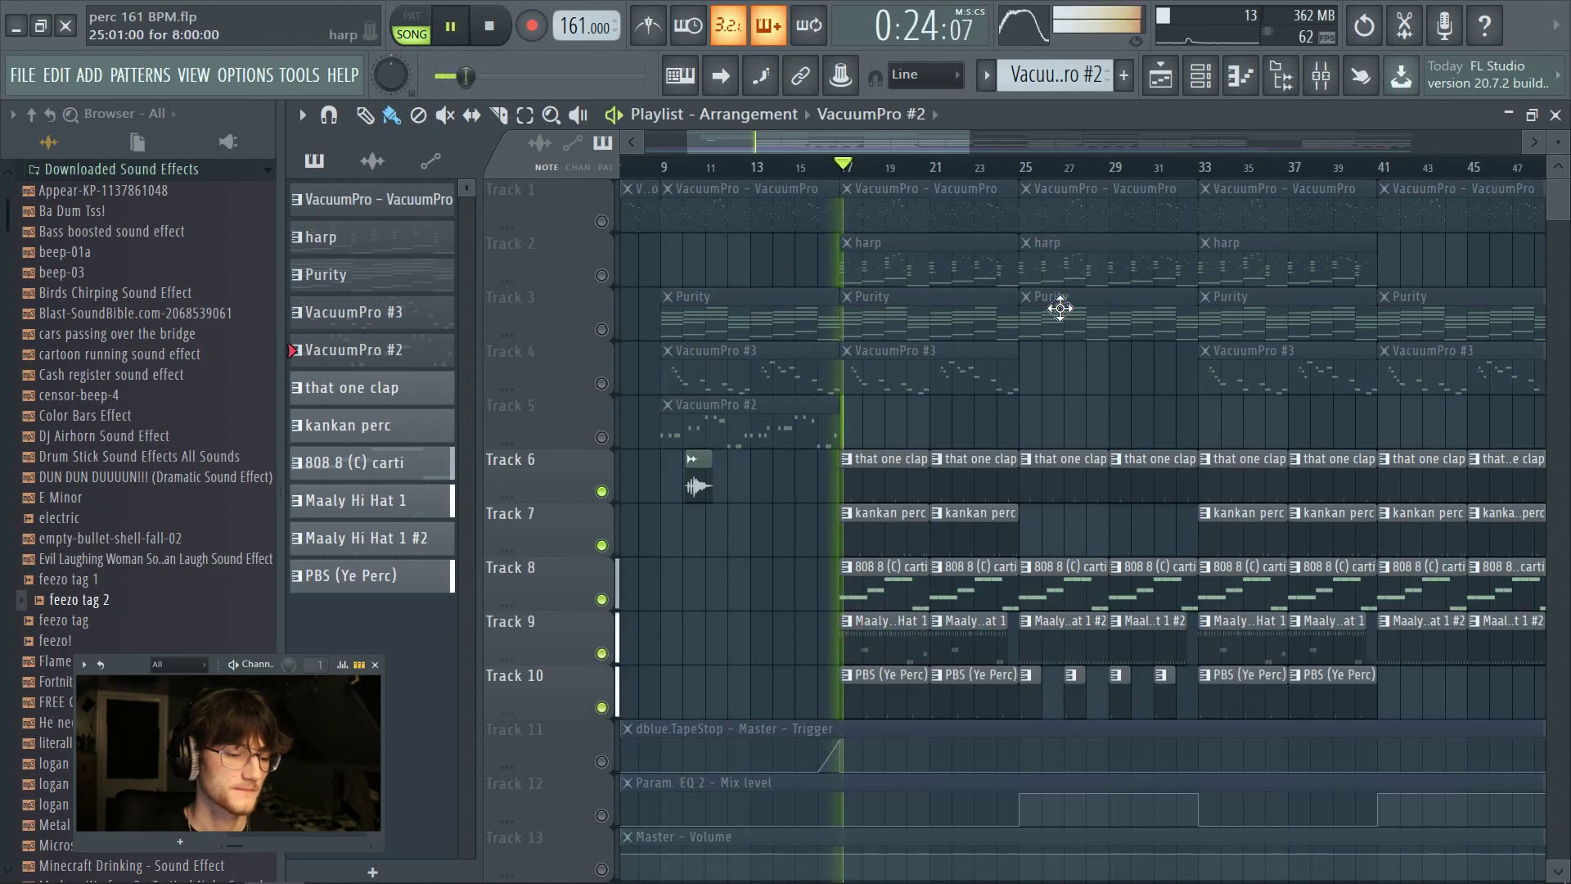
pyautogui.scroll(-1, 1021, 319)
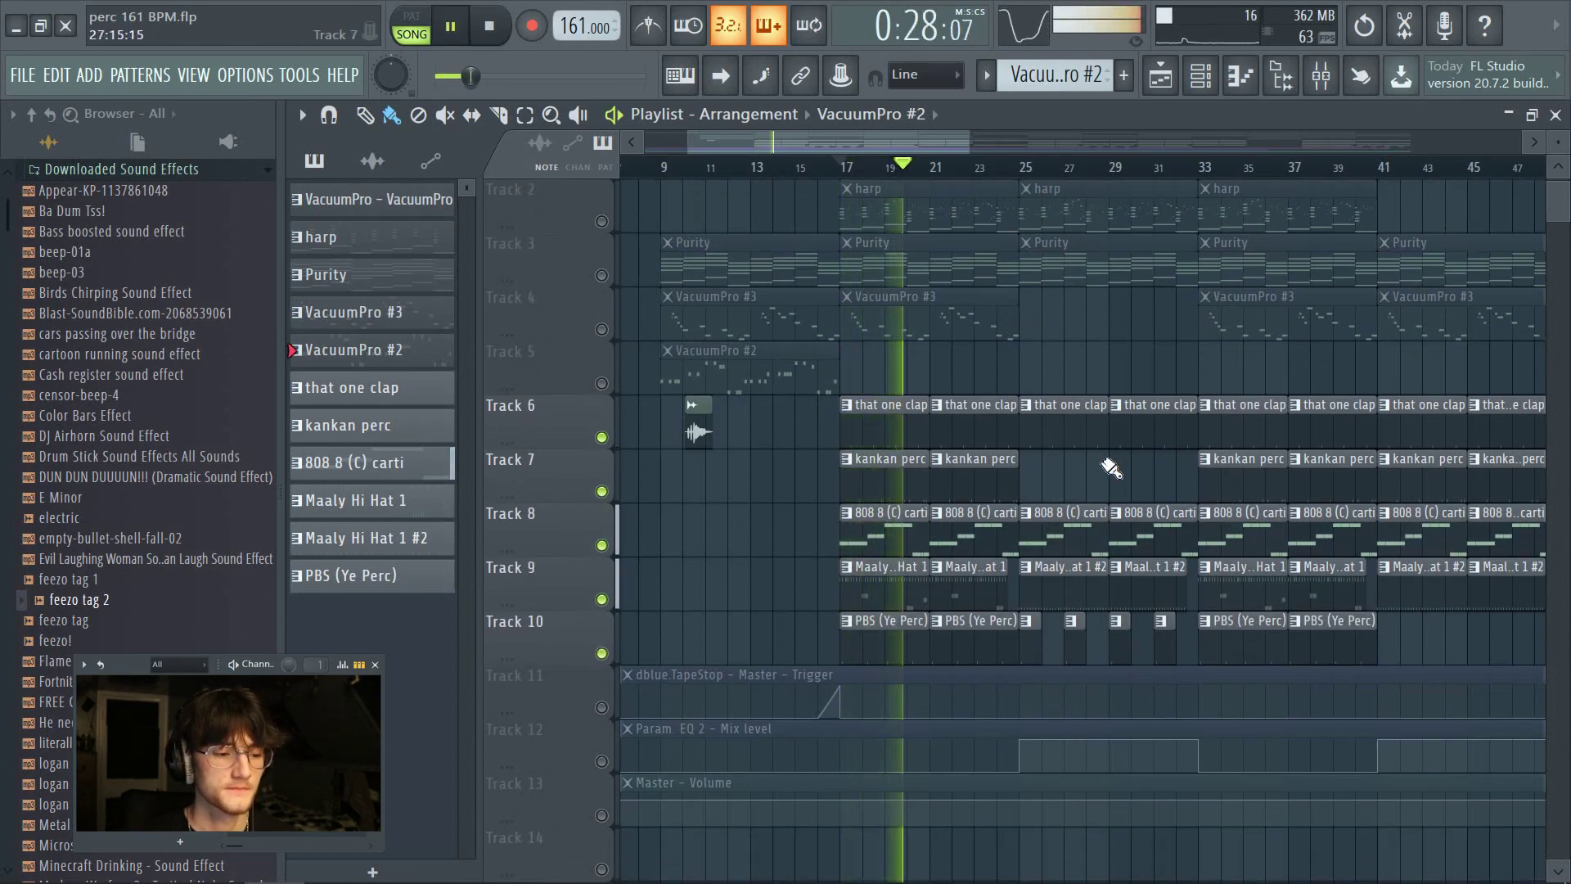
pyautogui.press('space')
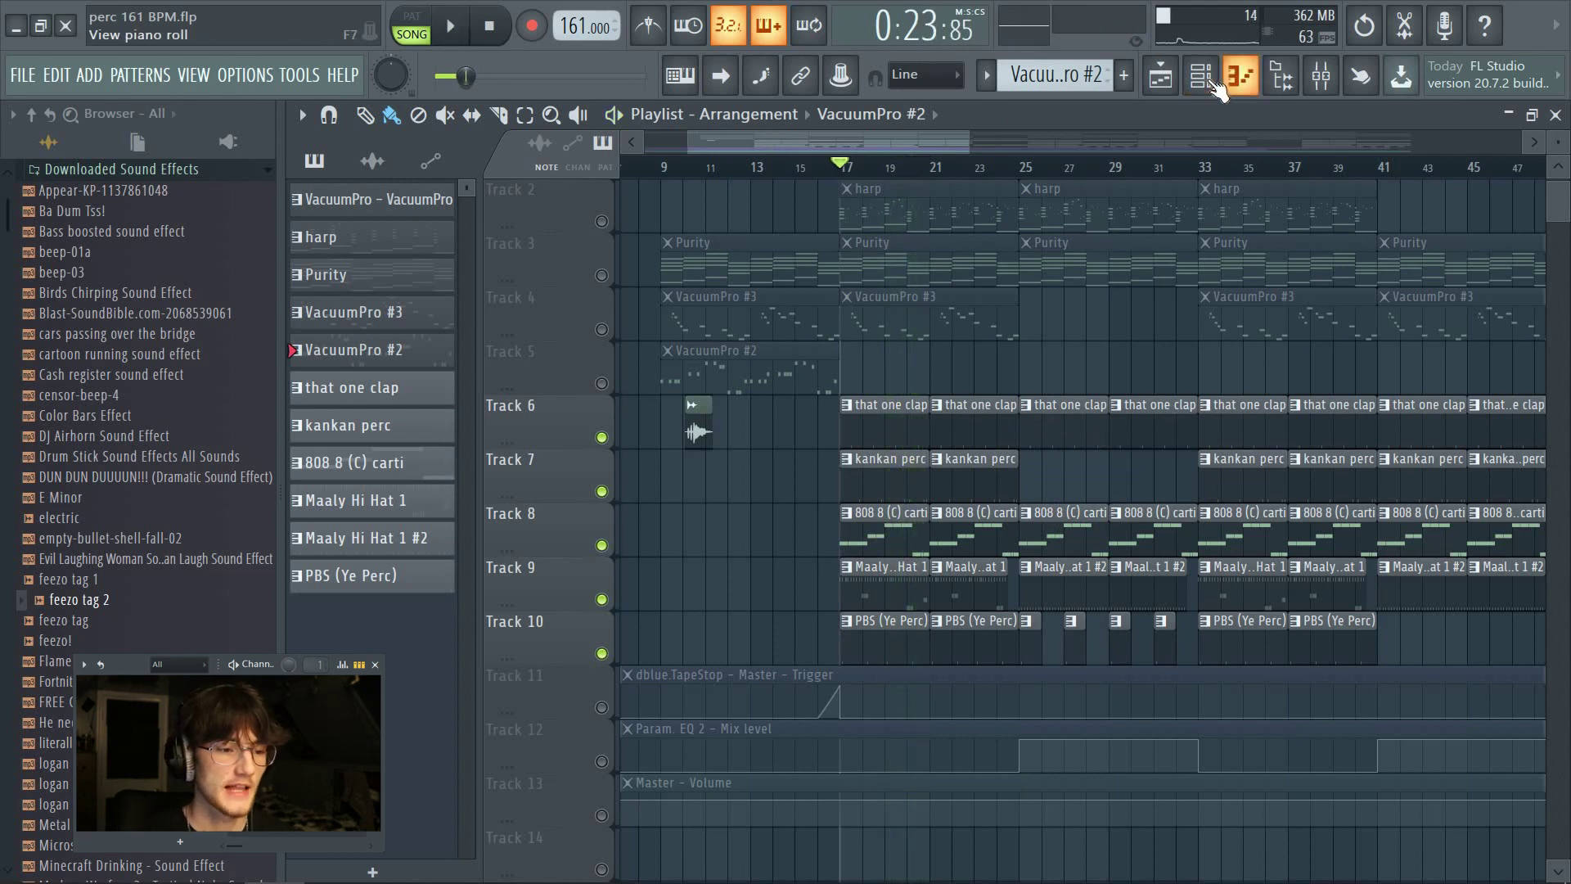
# Go through the kankan perc and 808 8 (C) carti patterns in the channel rack and examine the 808's notes.
pyautogui.click(1241, 75)
pyautogui.press('KP_Add')
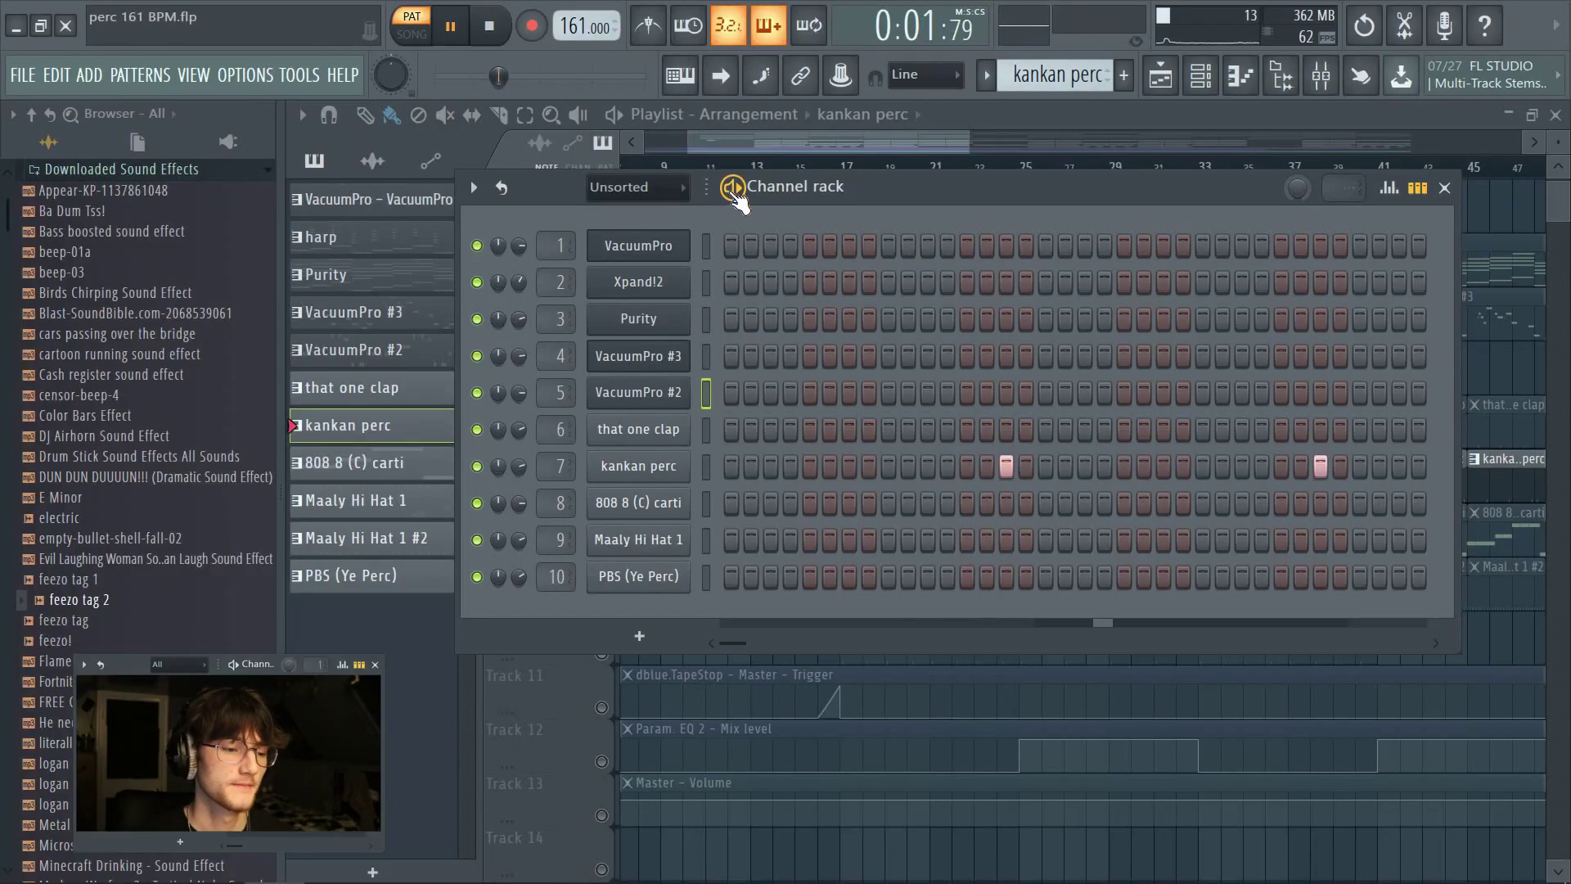
pyautogui.press('KP_Add')
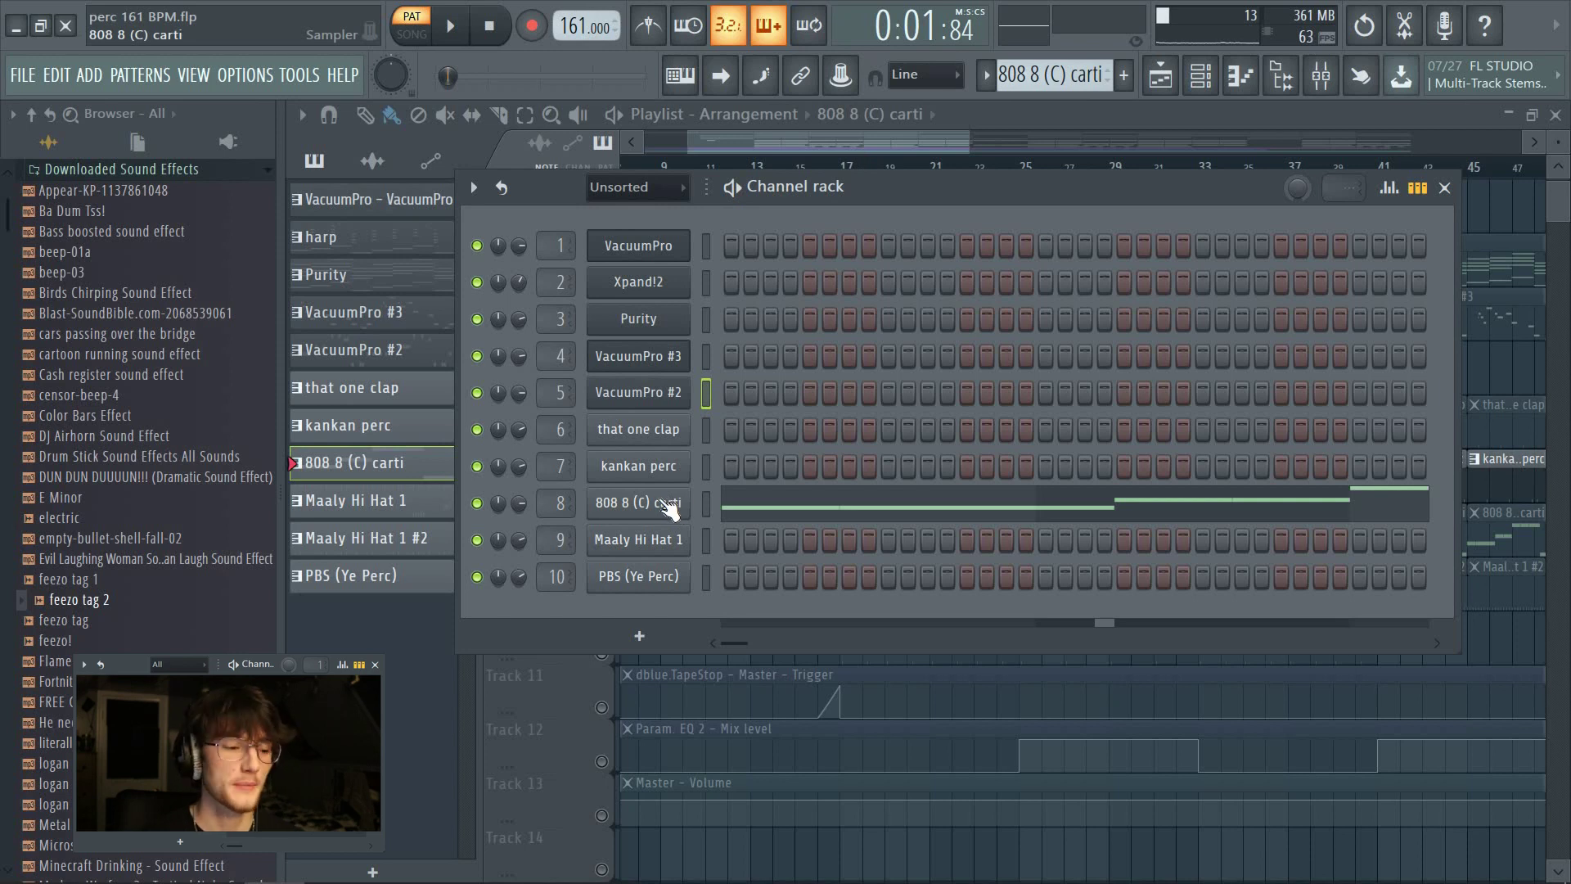
pyautogui.click(761, 520)
pyautogui.scroll(5, 701, 532)
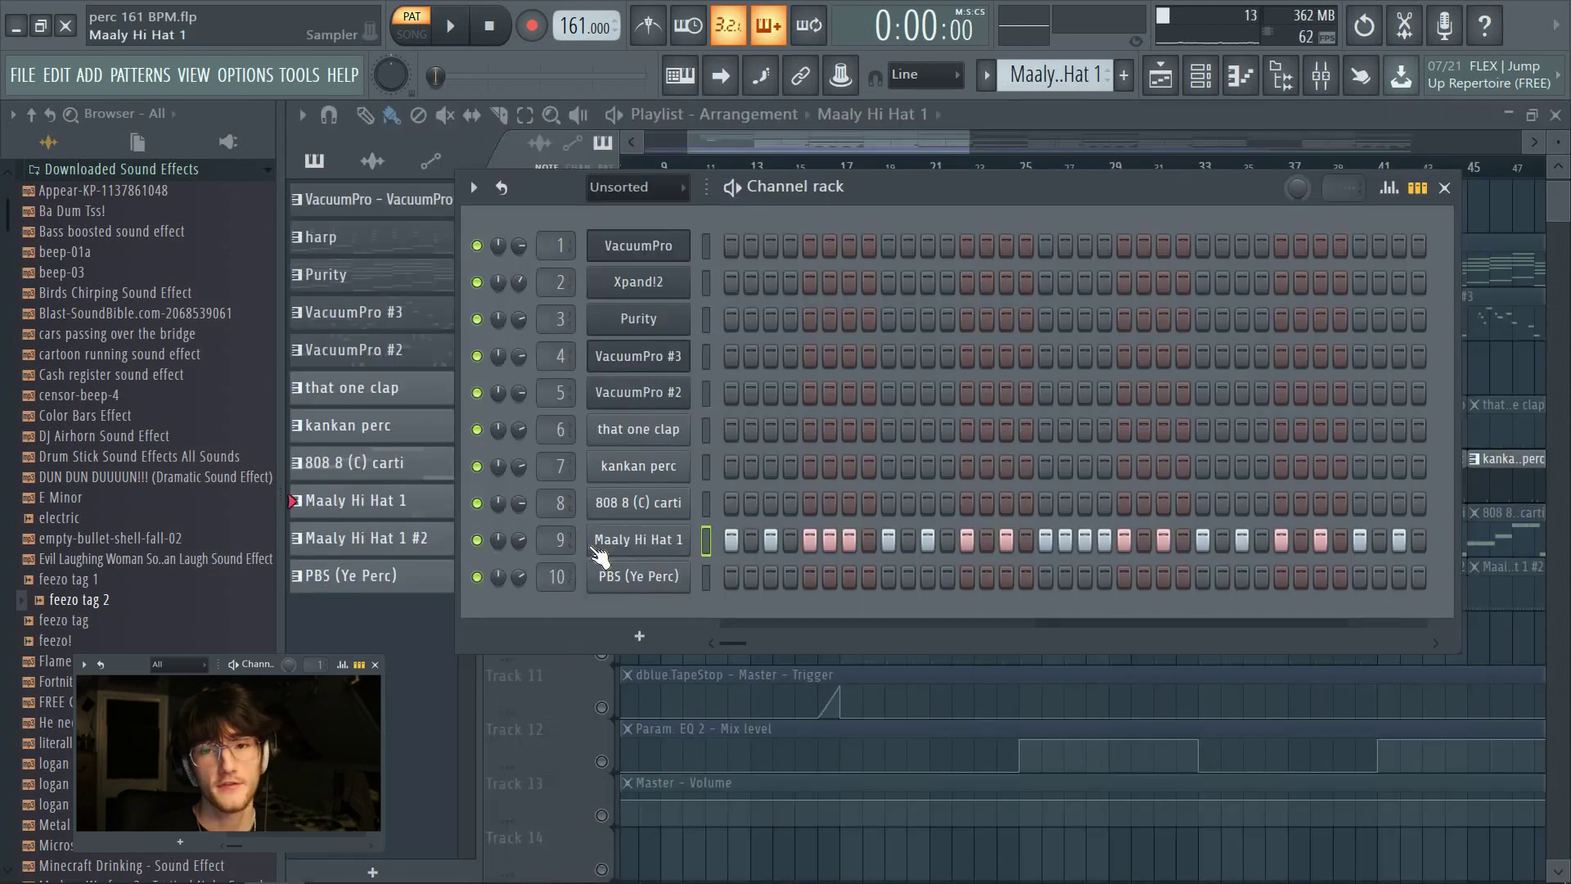
# Open the Maaly Hi Hat 1 channel's sampler settings, examine its notes in the piano roll and close the piano roll.
pyautogui.click(660, 557)
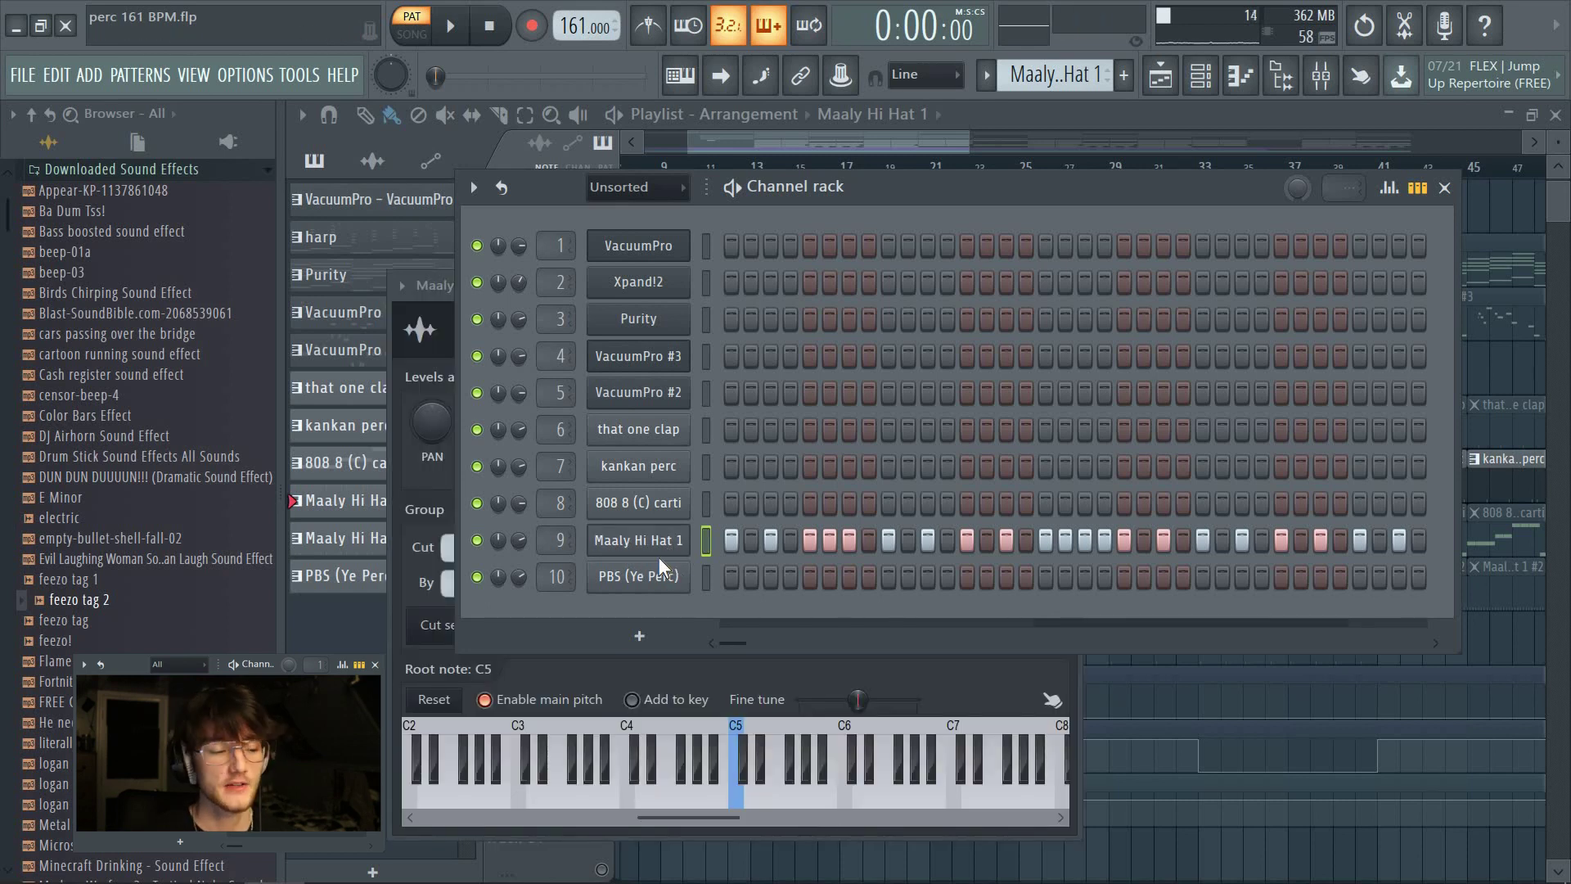
pyautogui.rightClick(660, 558)
pyautogui.click(736, 536)
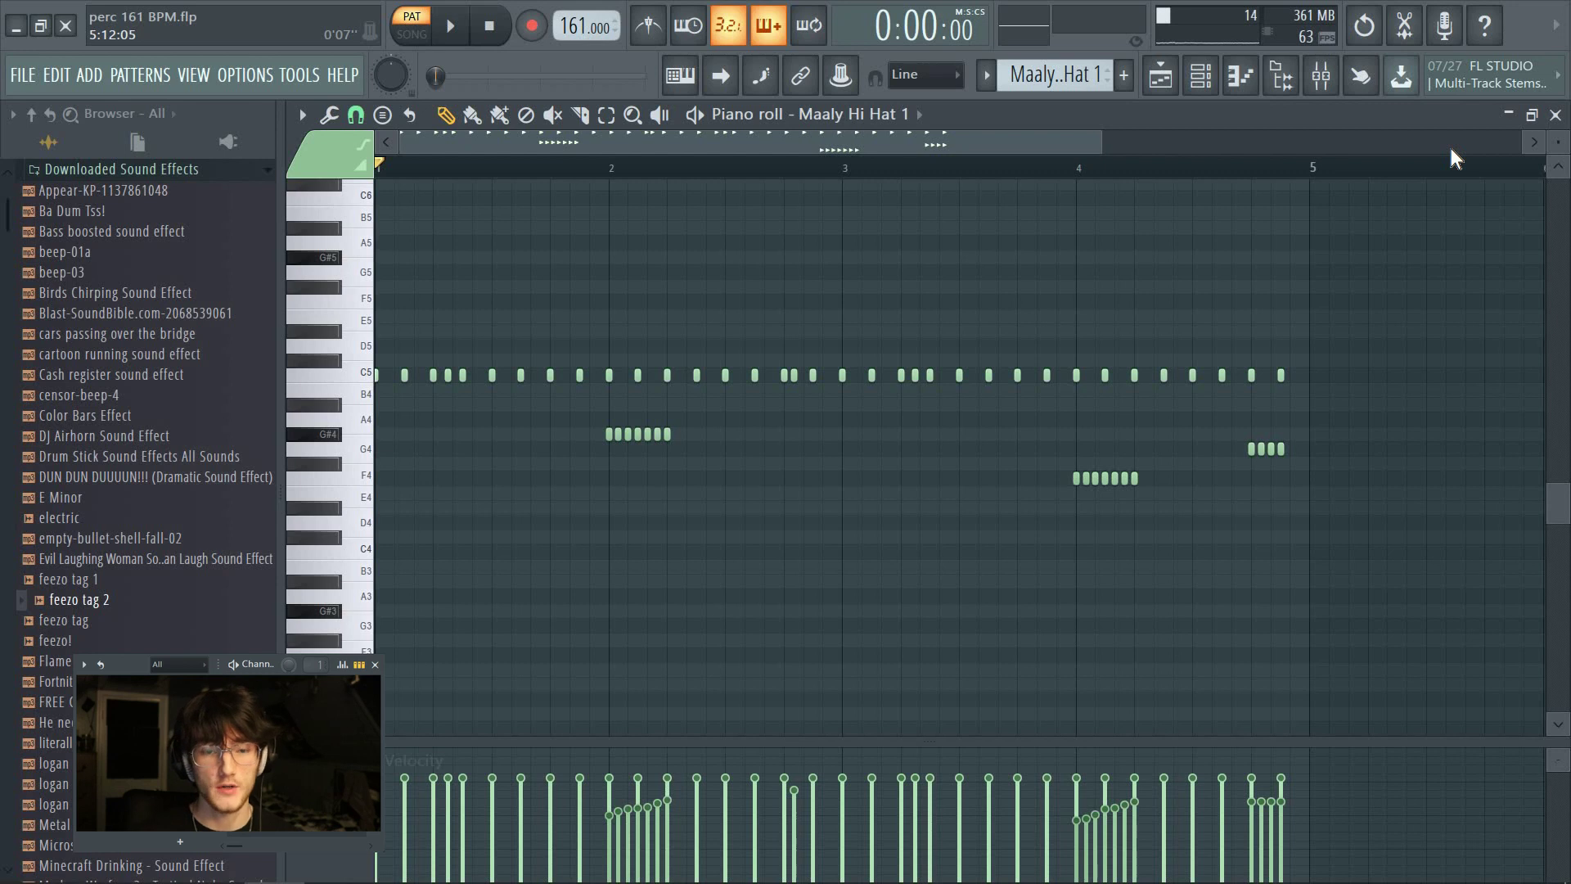
pyautogui.press('Escape')
# Switch to the PBS (Ye Perc) pattern and open its channel to check the sound.
pyautogui.scroll(-2, 1051, 75)
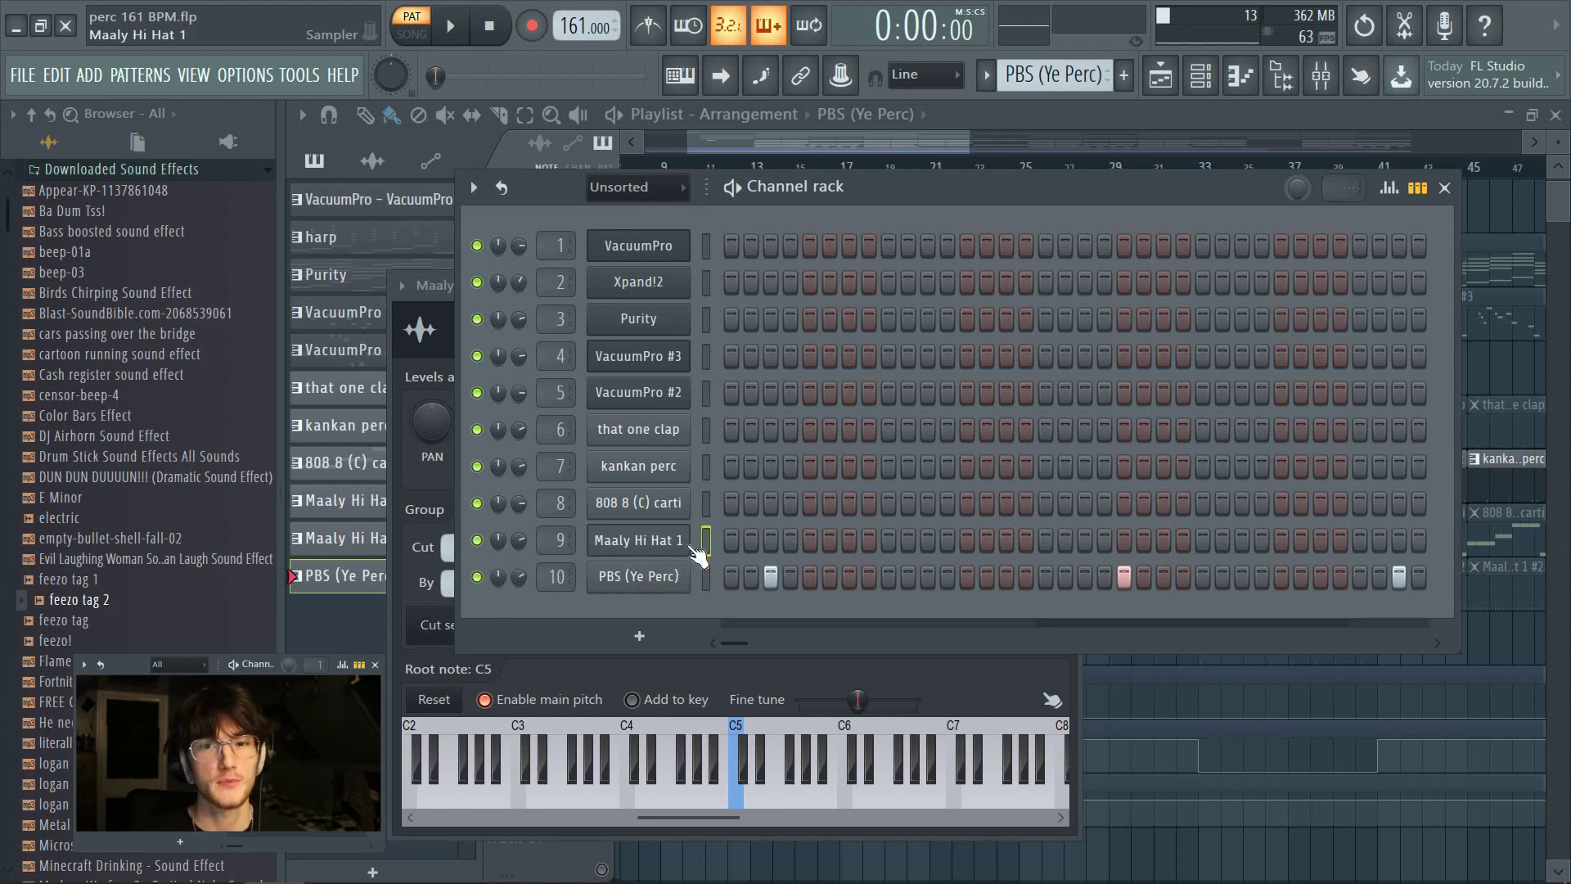
pyautogui.click(649, 573)
pyautogui.moveTo(883, 415); pyautogui.dragTo(1008, 250)
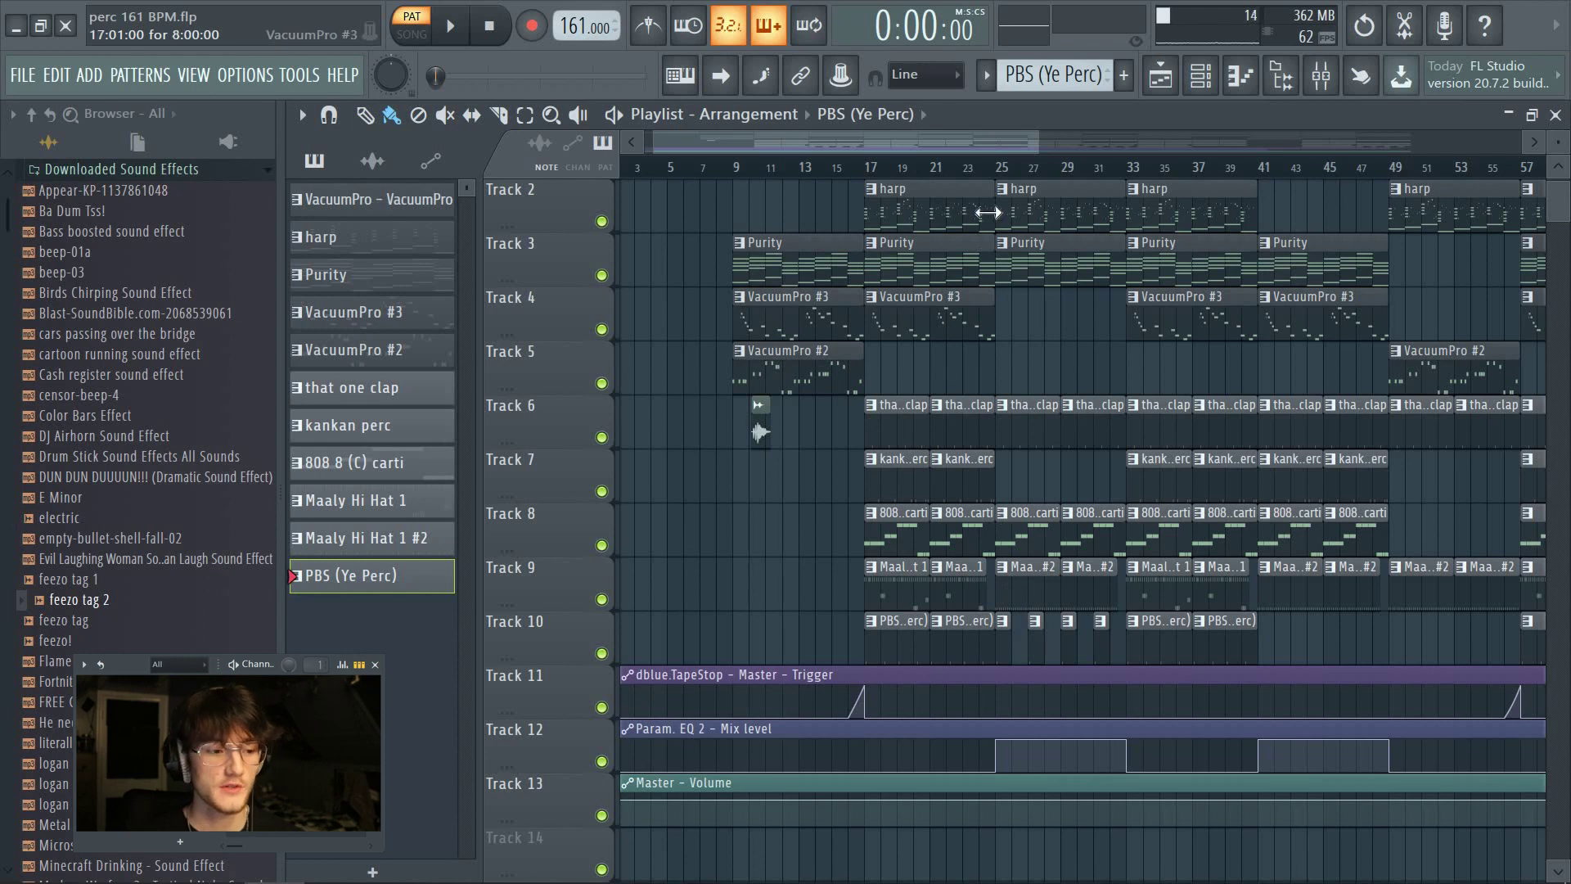
# Play the full arrangement from bar 25, stop it and move the playback position forward to about bar 30.
pyautogui.click(999, 170)
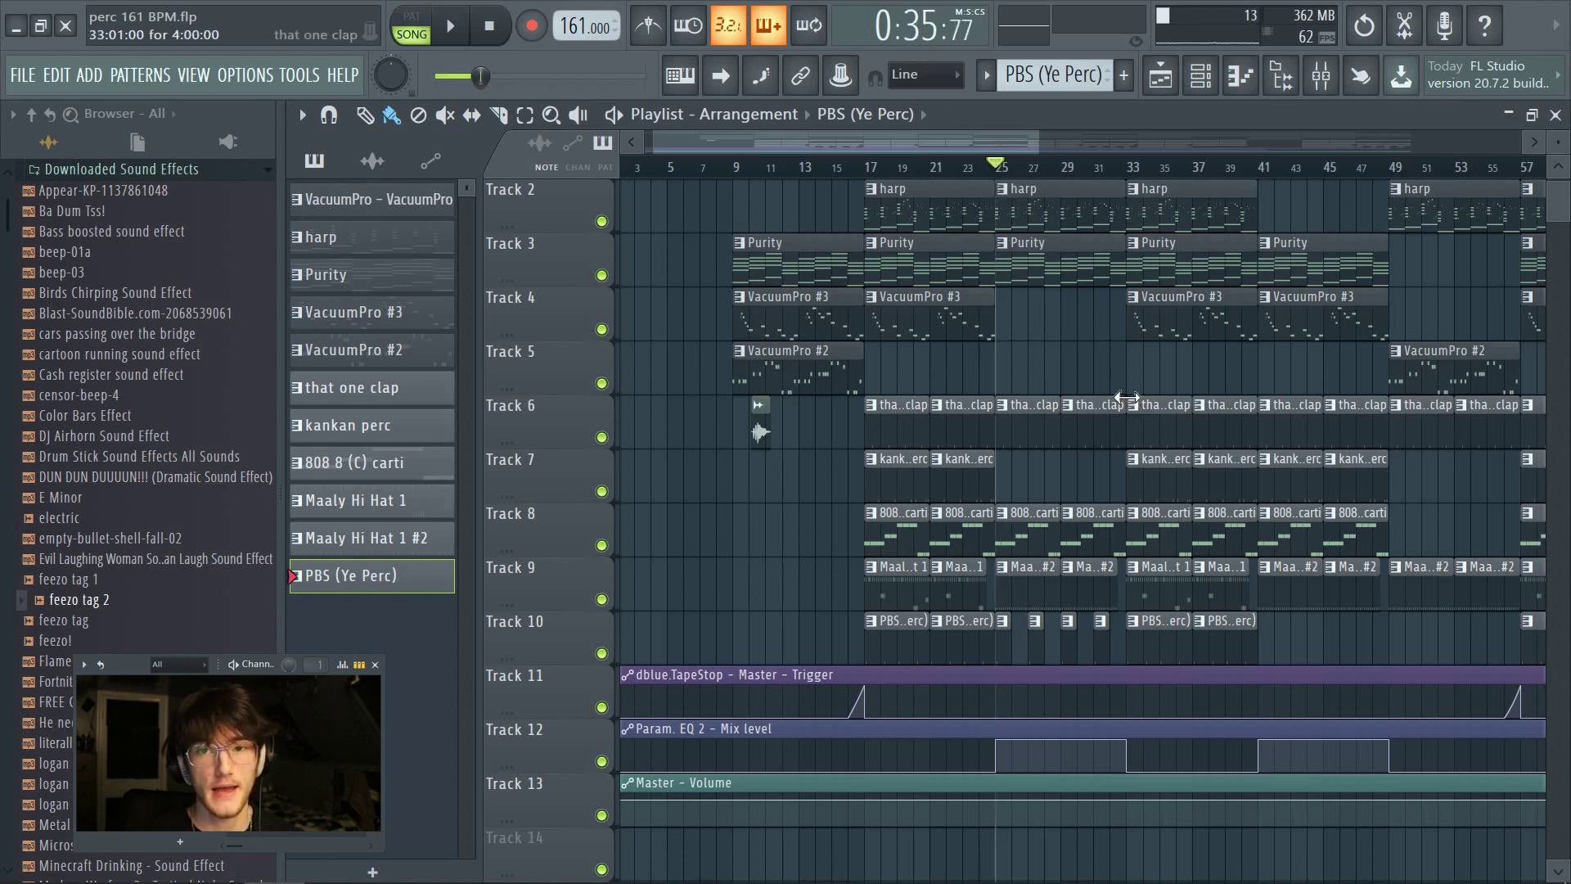
pyautogui.press('space')
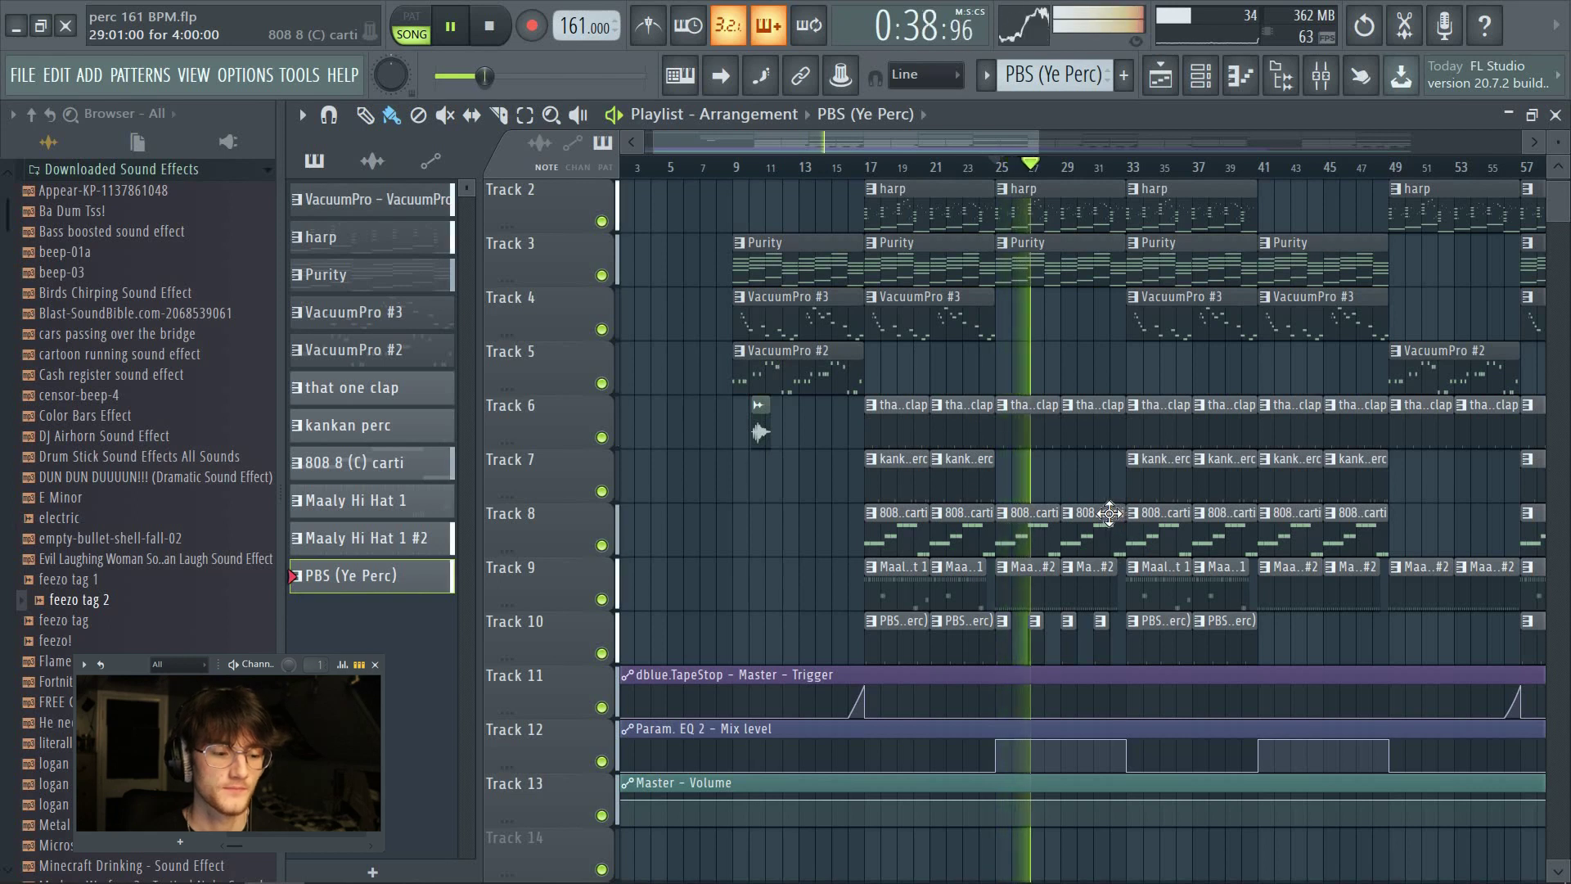
pyautogui.press('space')
pyautogui.click(1084, 168)
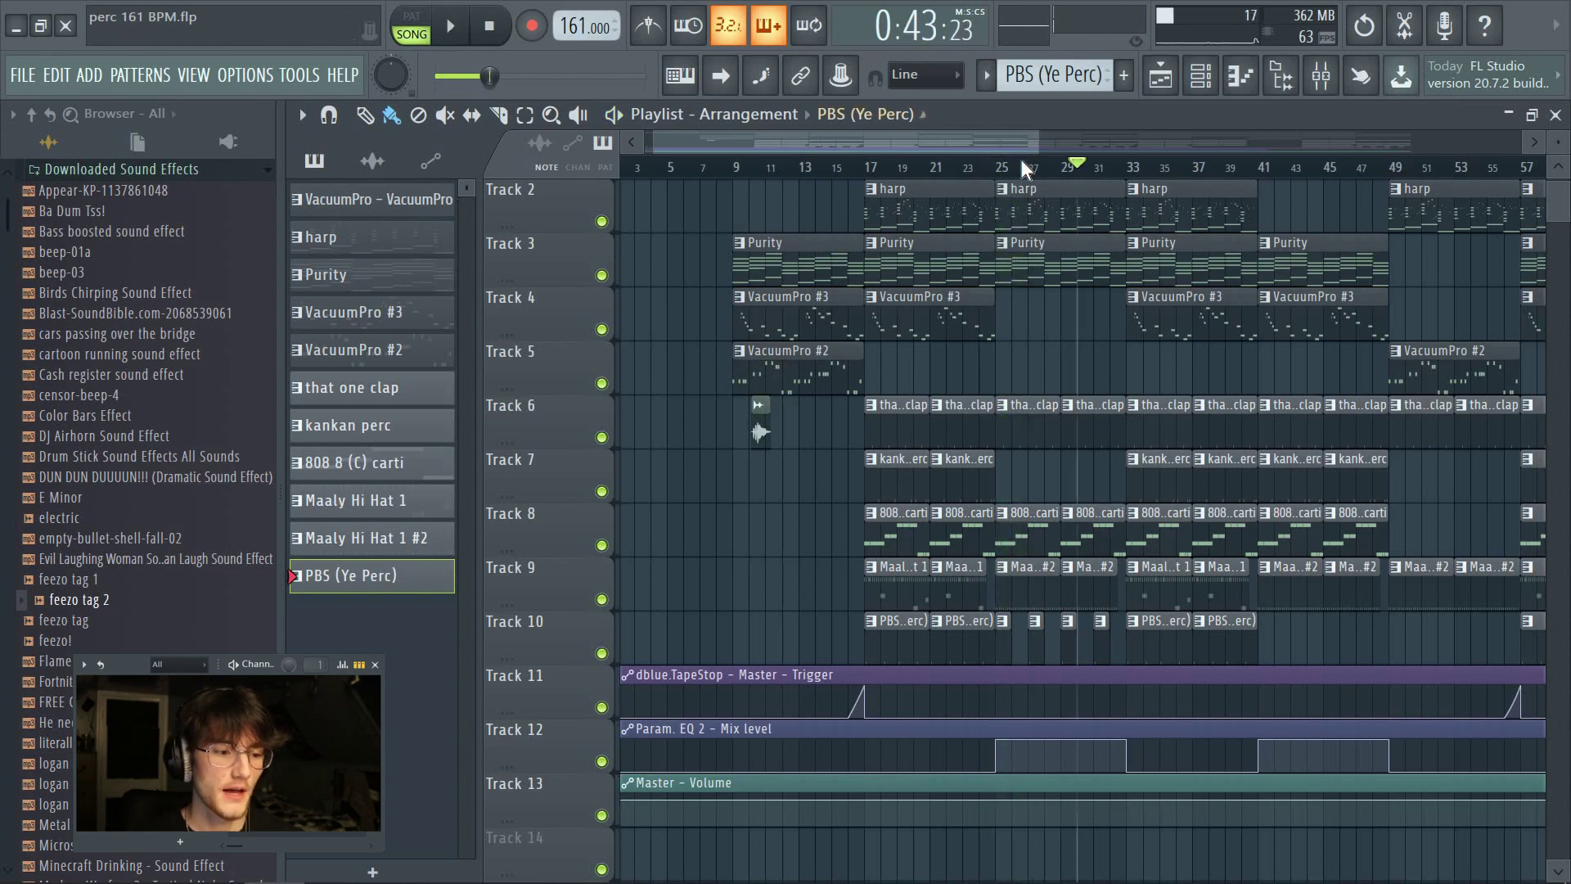
# Look through the rest of the playlist arrangement up to its end around bar 112, including the section from bar 57.
pyautogui.hscroll(3, 1055, 458)
pyautogui.hscroll(3, 1133, 613)
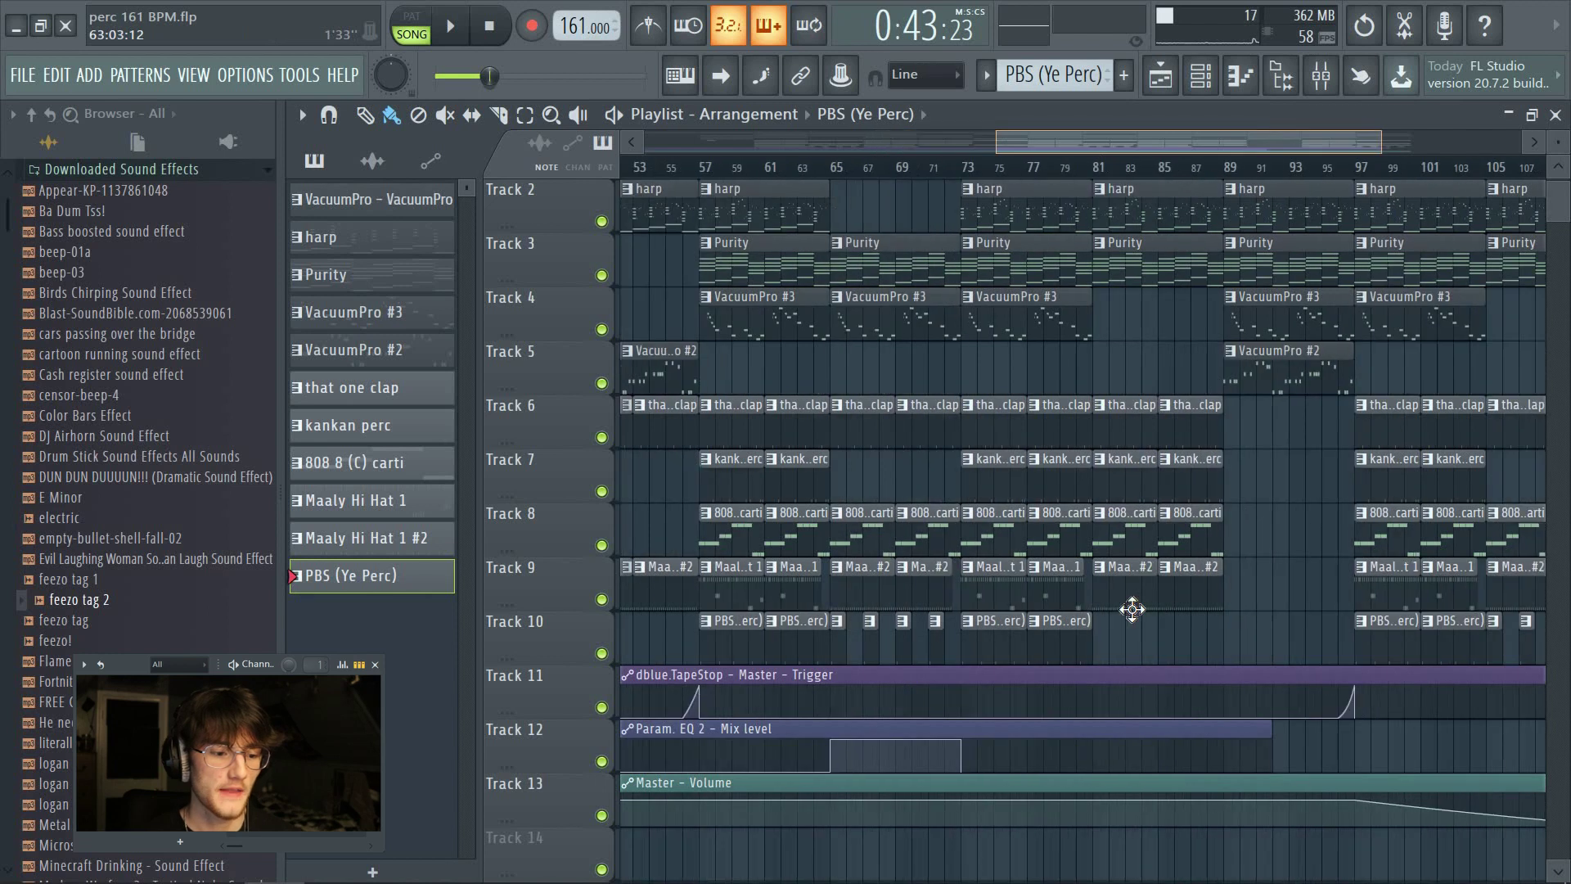
pyautogui.hscroll(3, 1121, 144)
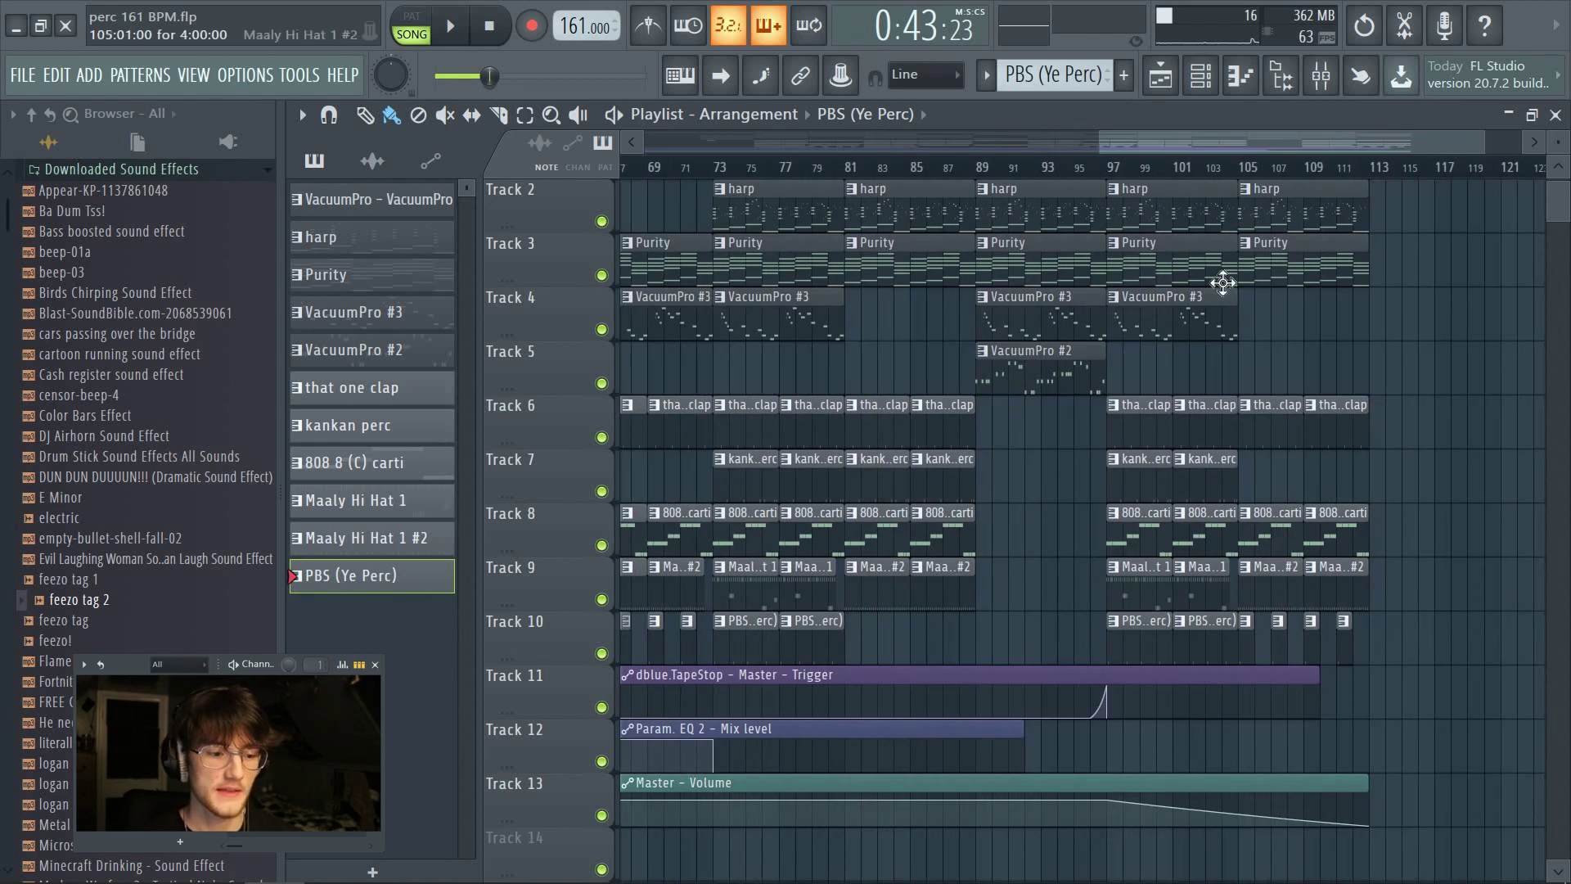
pyautogui.keyDown('ctrl'); pyautogui.scroll(4, 1039, 238); pyautogui.keyUp('ctrl')
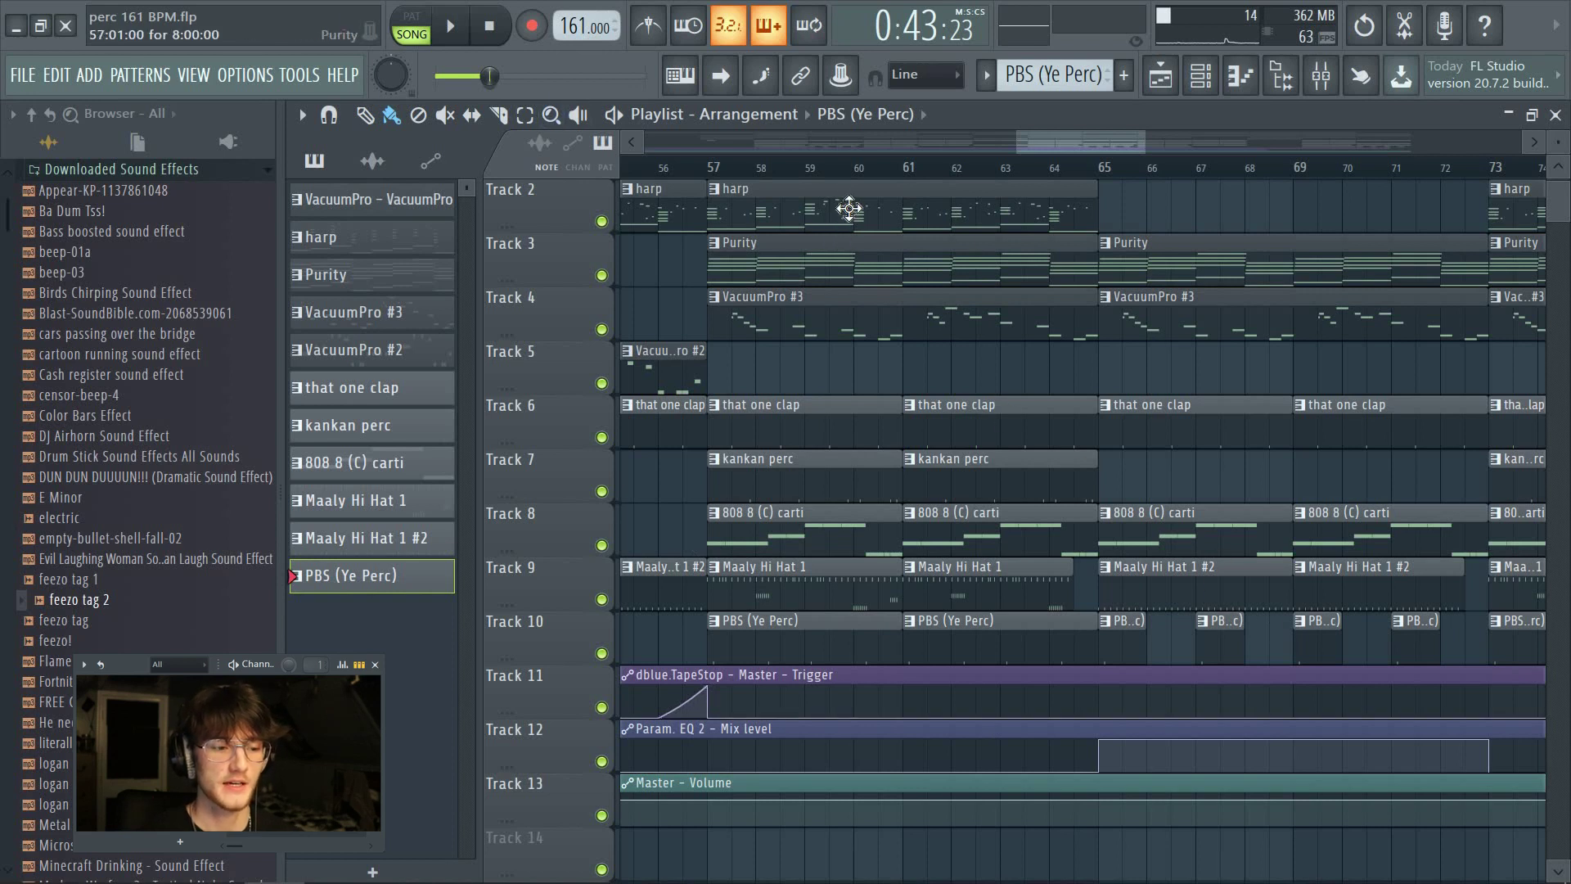
pyautogui.scroll(-1, 867, 172)
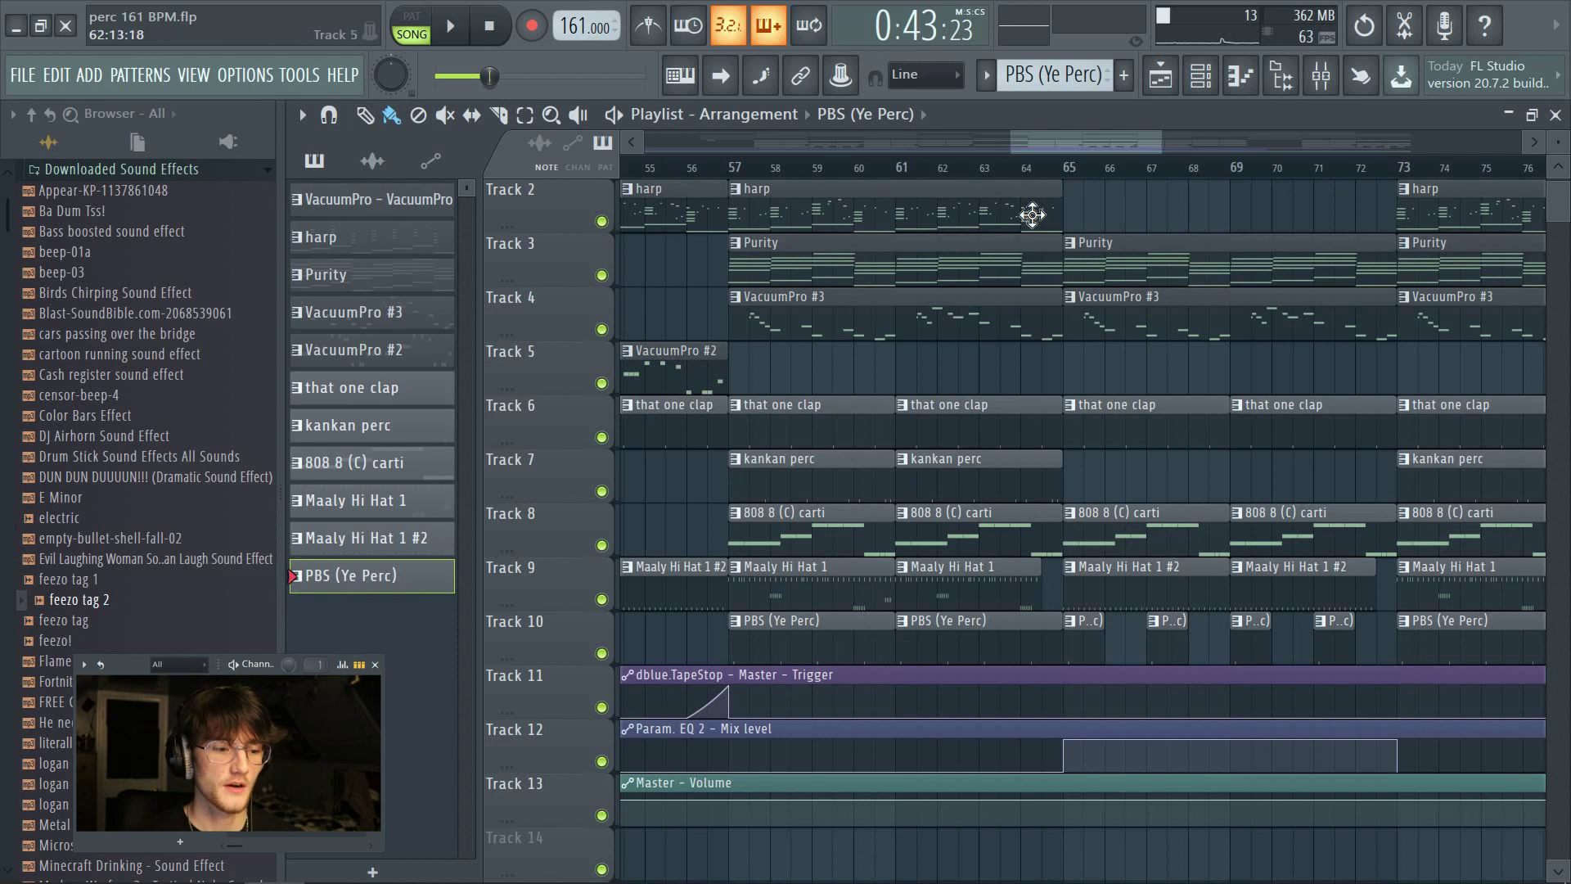
pyautogui.scroll(-5, 732, 182)
# Play the dblue.TapeStop transition from just before bar 17 and stop playback.
pyautogui.click(792, 167)
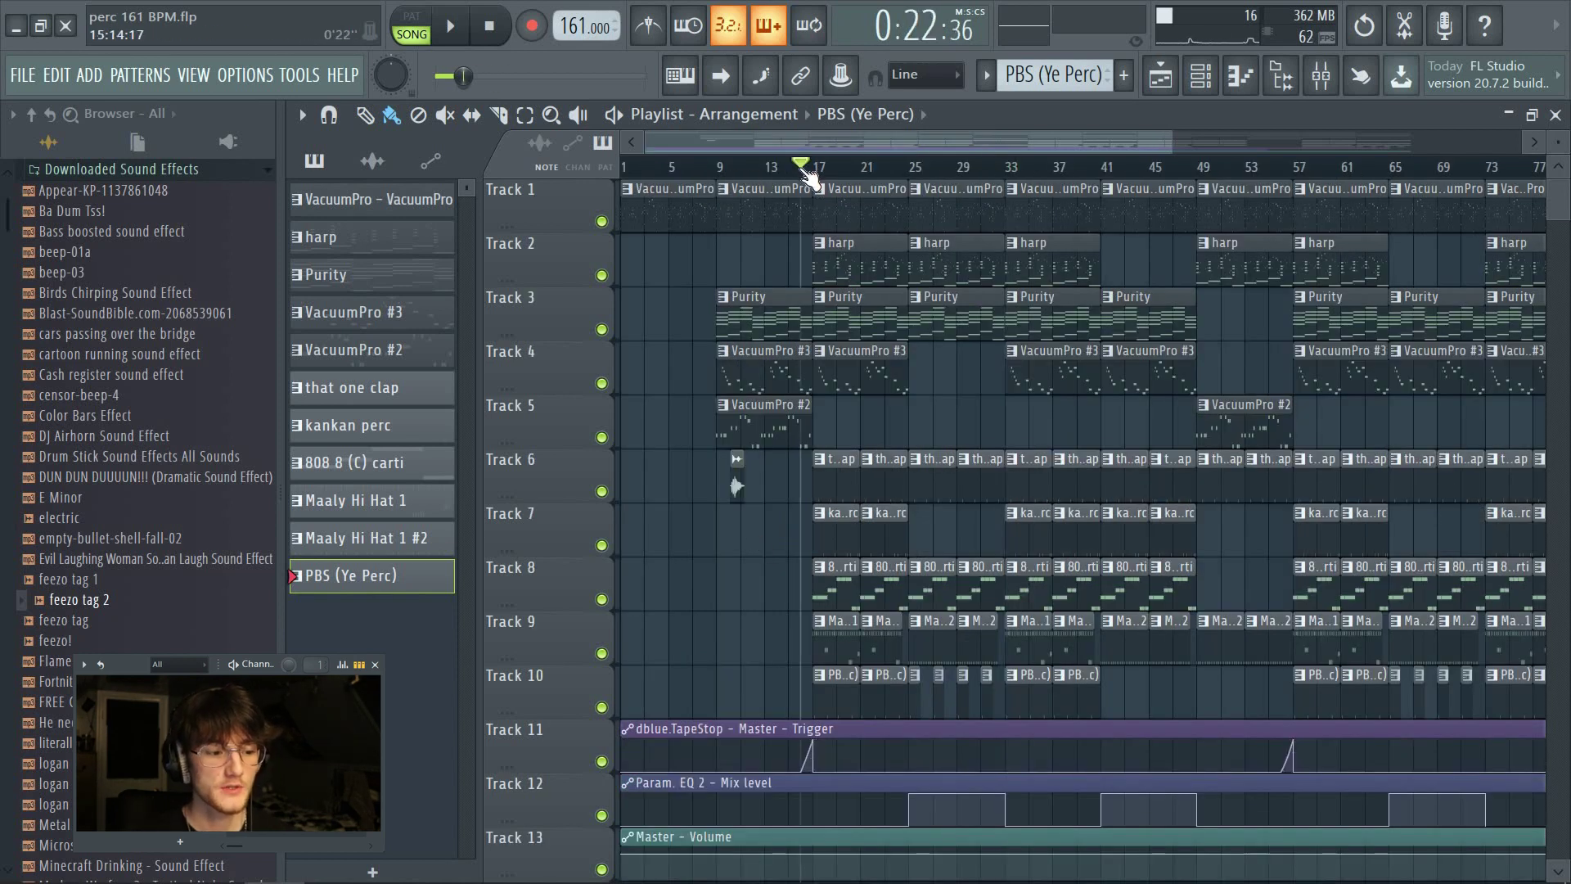
pyautogui.press('space')
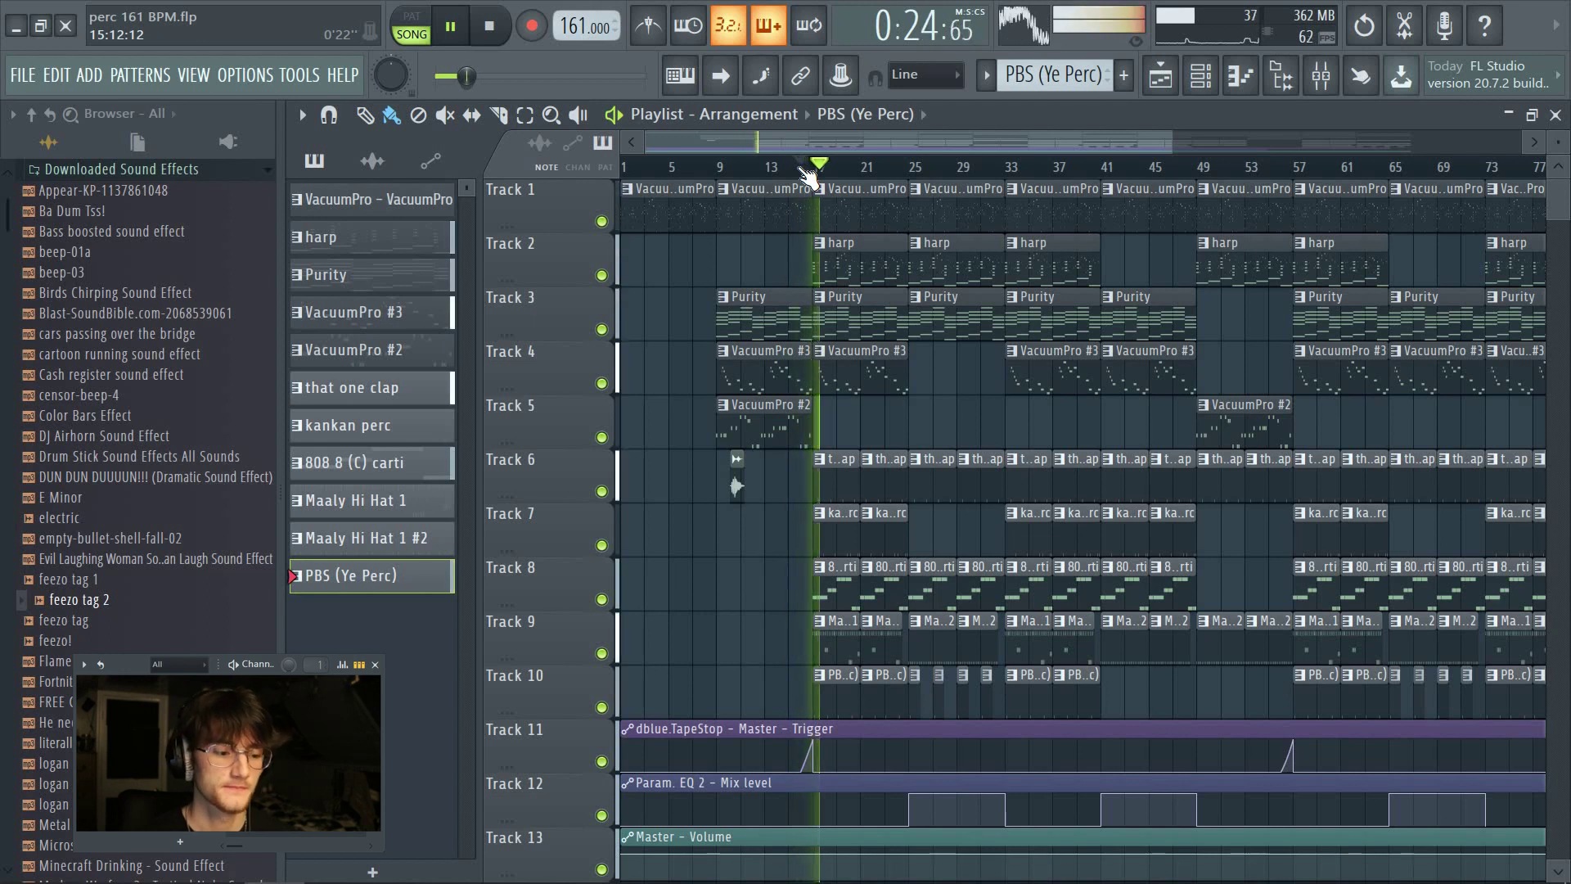
pyautogui.press('space')
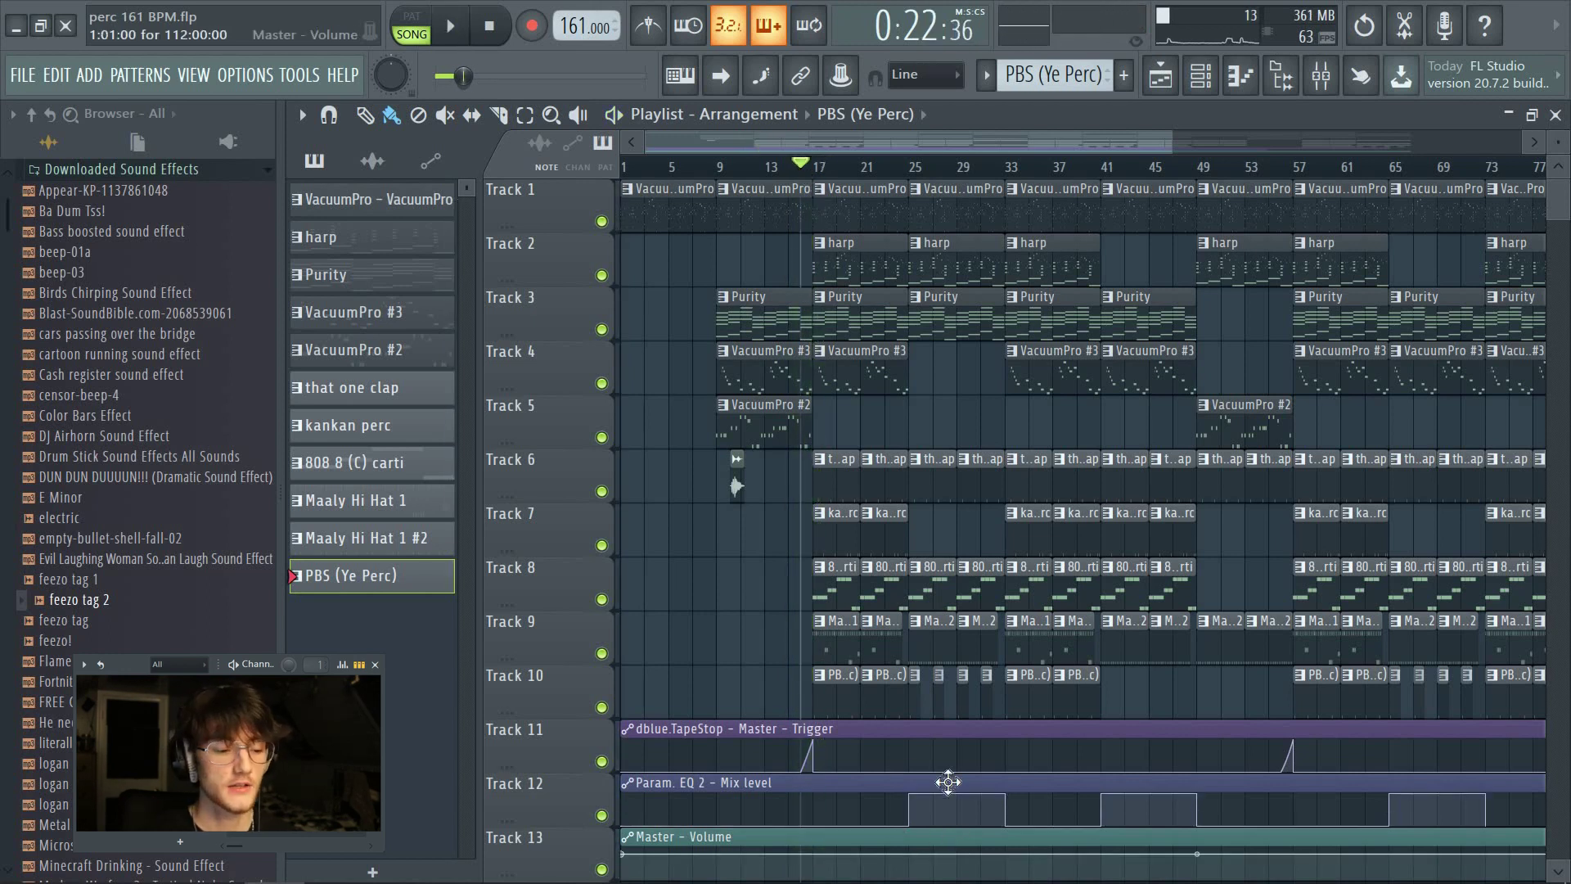
# Open the mixer, check the effect in slot 6 and return to the playlist.
pyautogui.click(1333, 65)
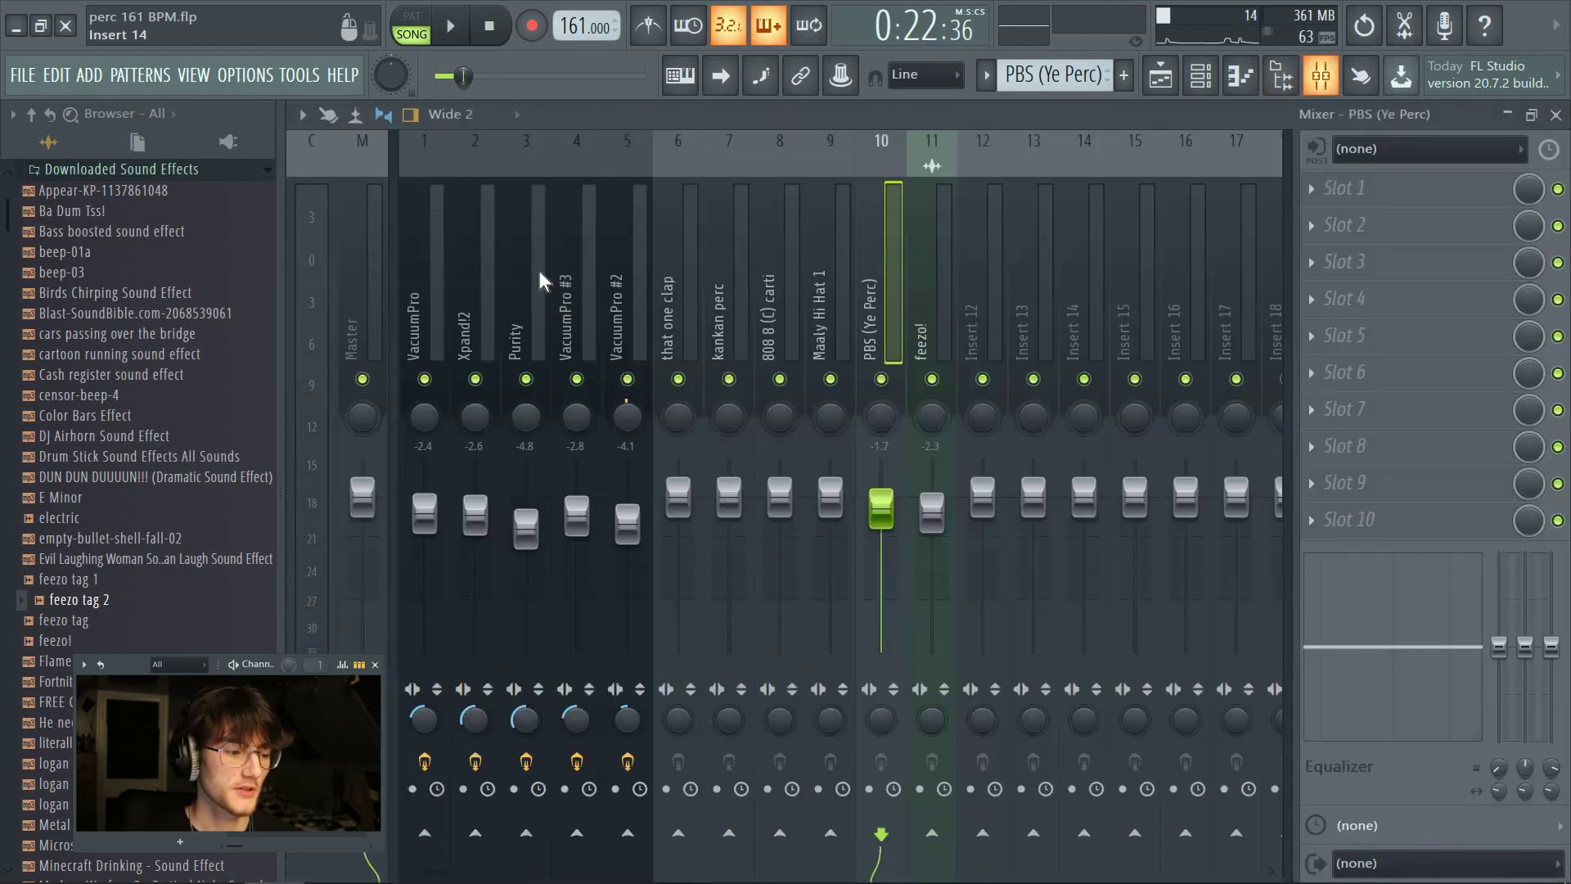
pyautogui.click(1358, 376)
pyautogui.moveTo(649, 498); pyautogui.dragTo(603, 414)
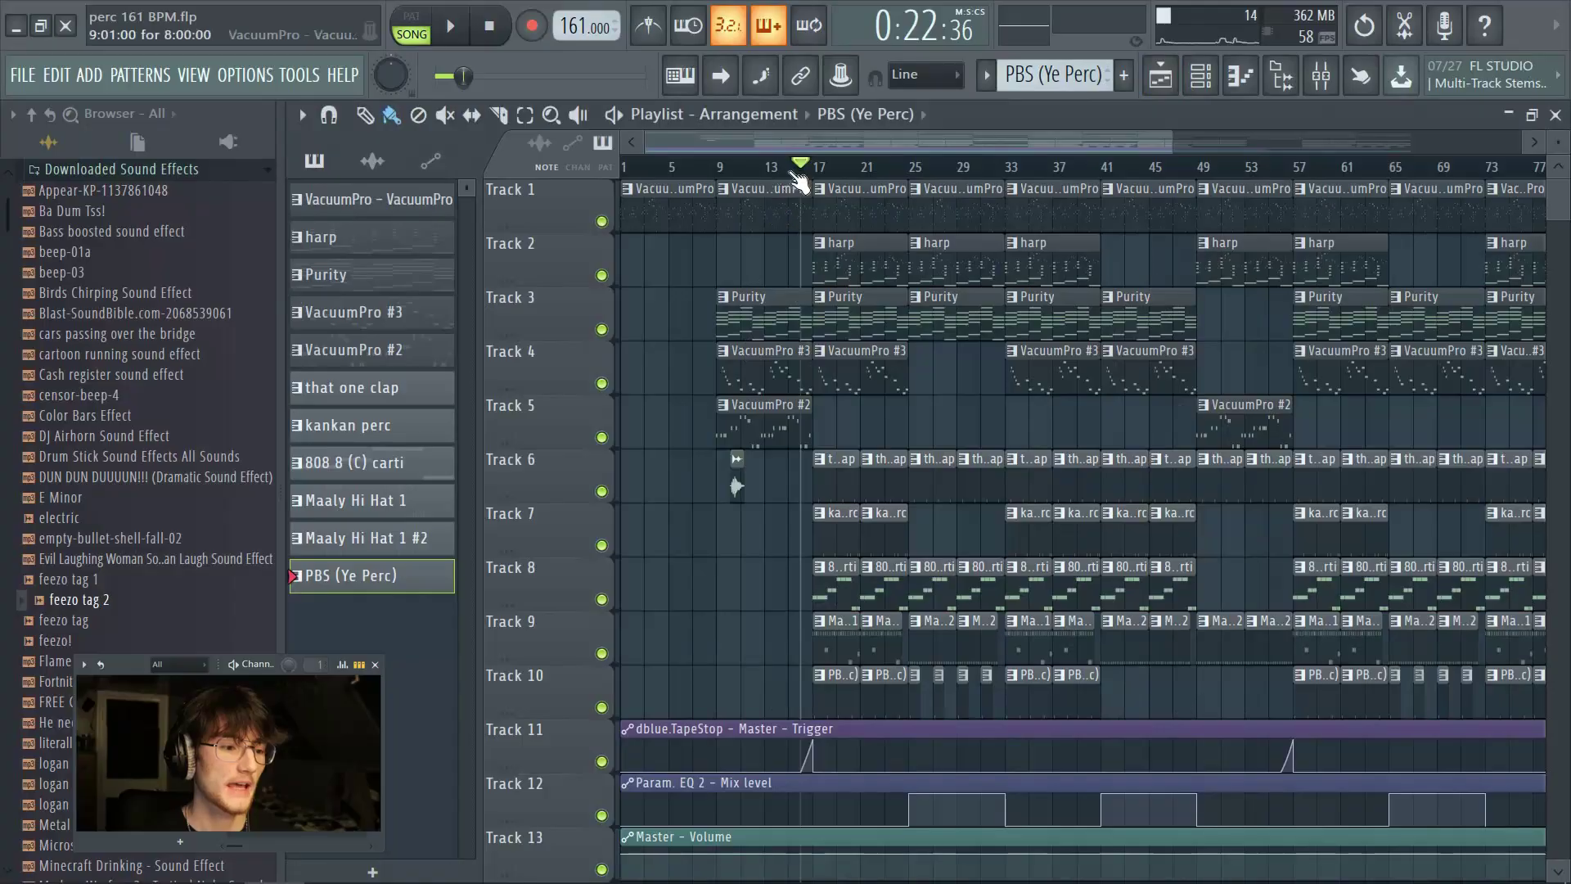
# Move the playback position to bar 25, where the Param. EQ 2 mix level automation rises.
pyautogui.click(881, 170)
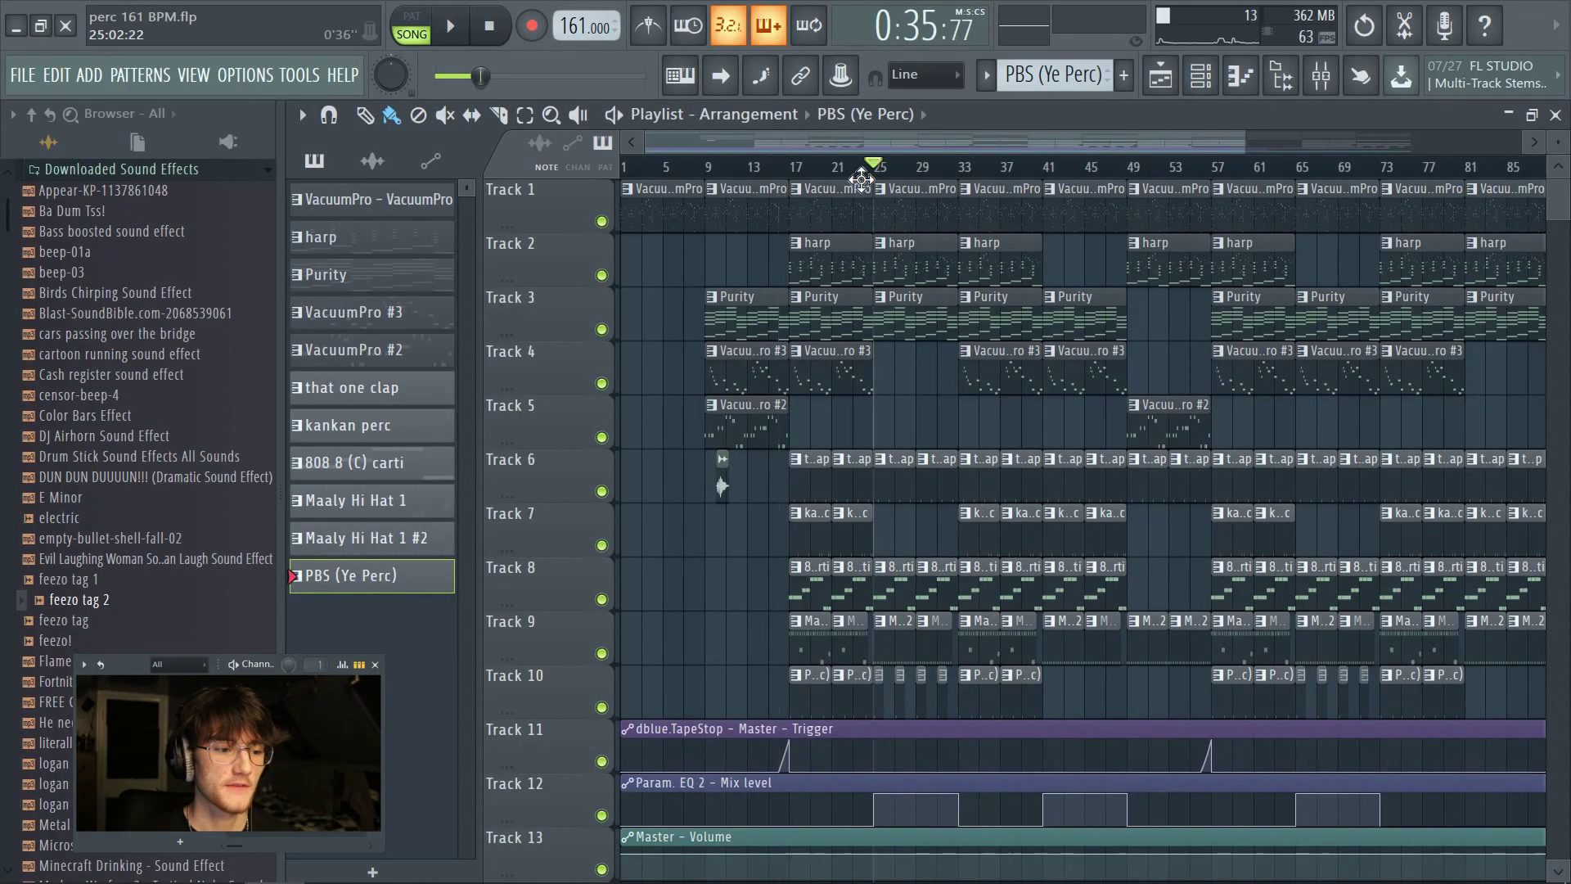